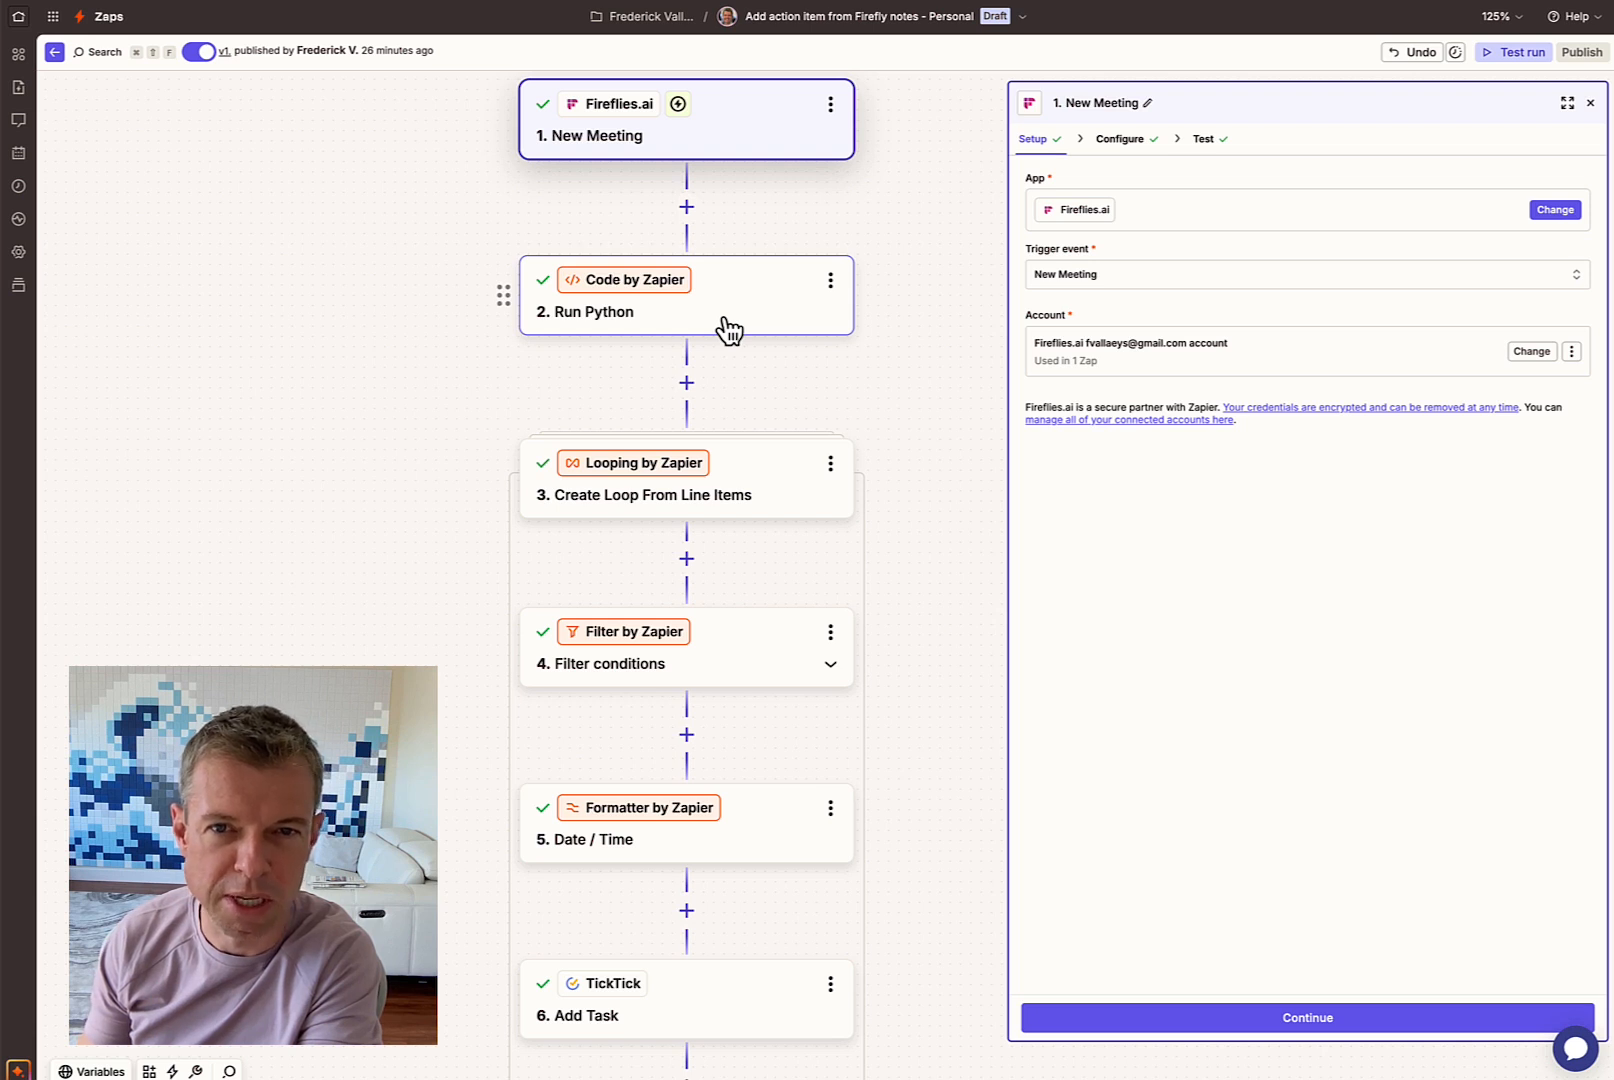
Step: Review the Fireflies.ai New Meeting trigger's app, event, connected account and transcript configuration
click(742, 133)
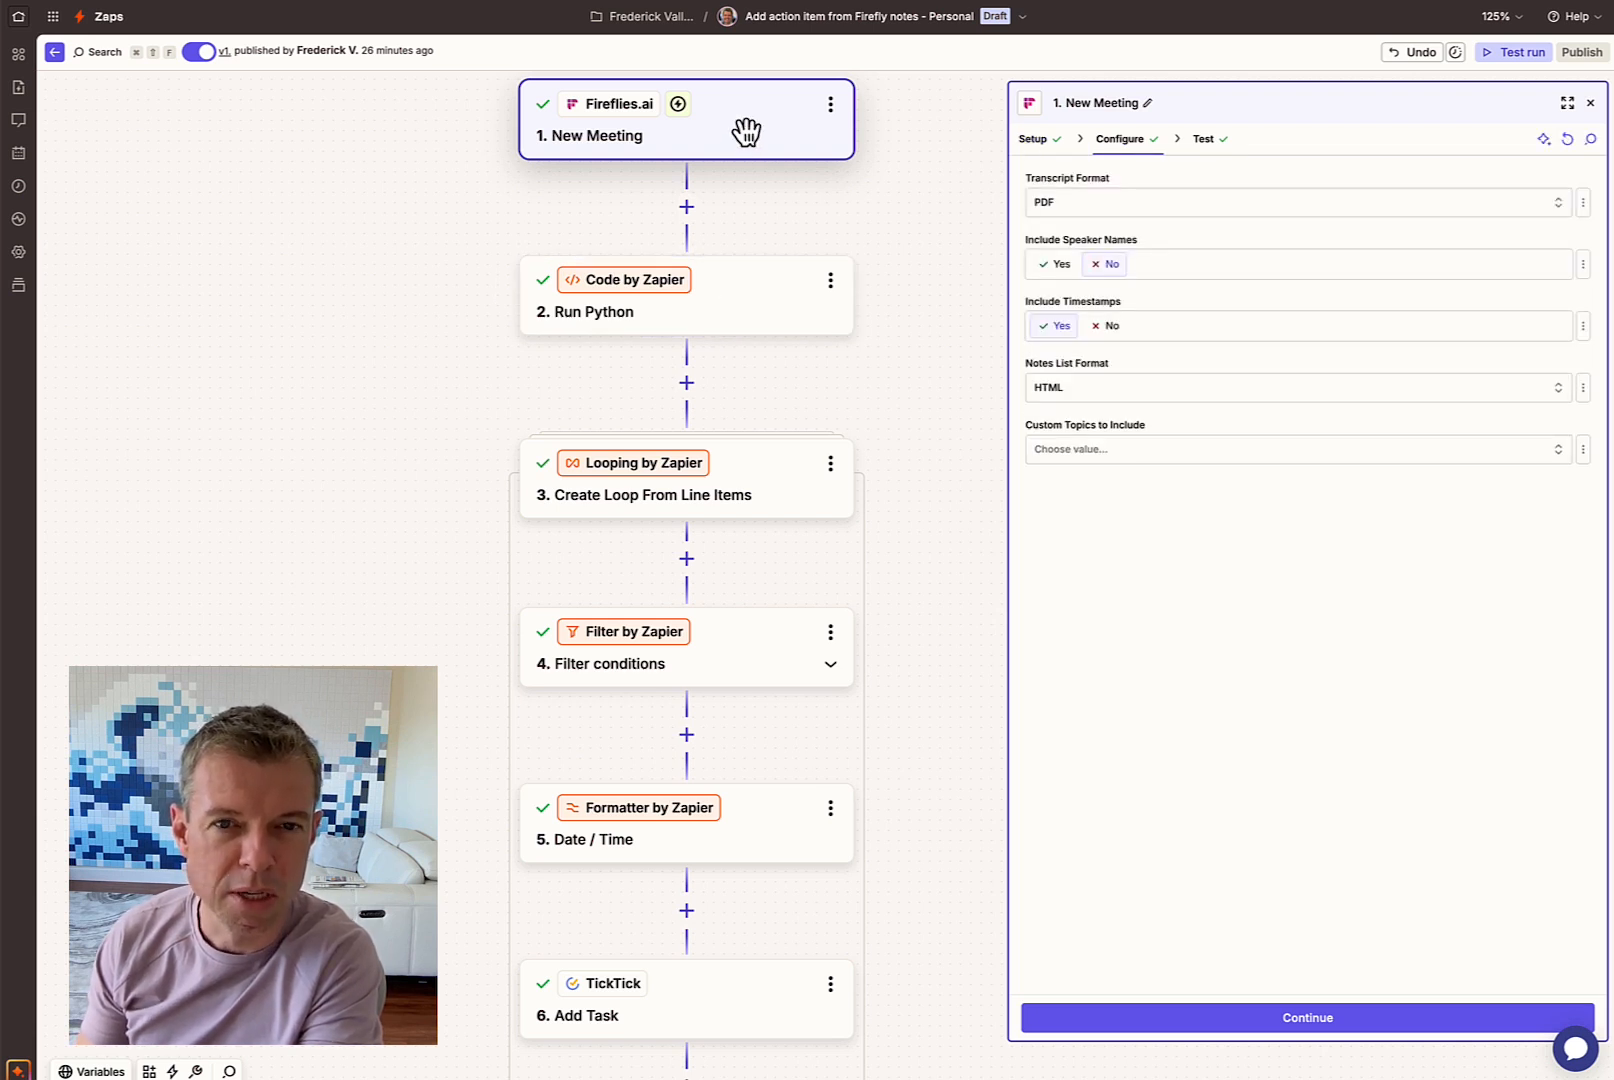
click(1034, 142)
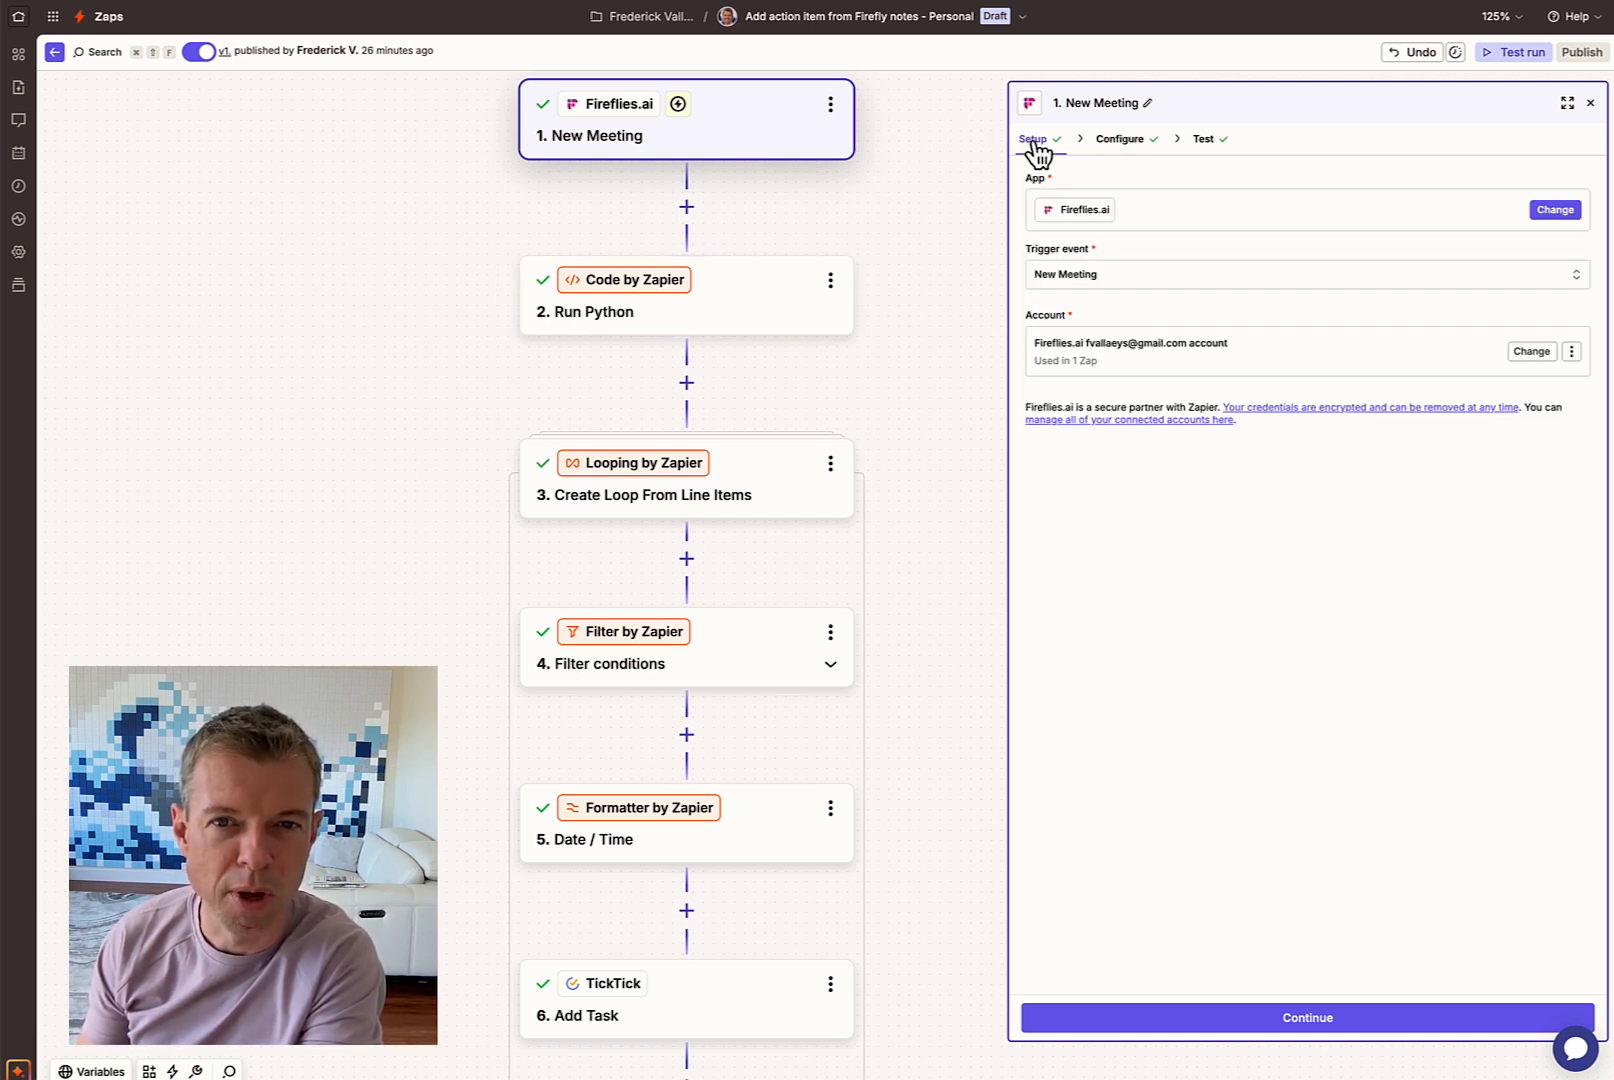
click(1131, 283)
click(1131, 283)
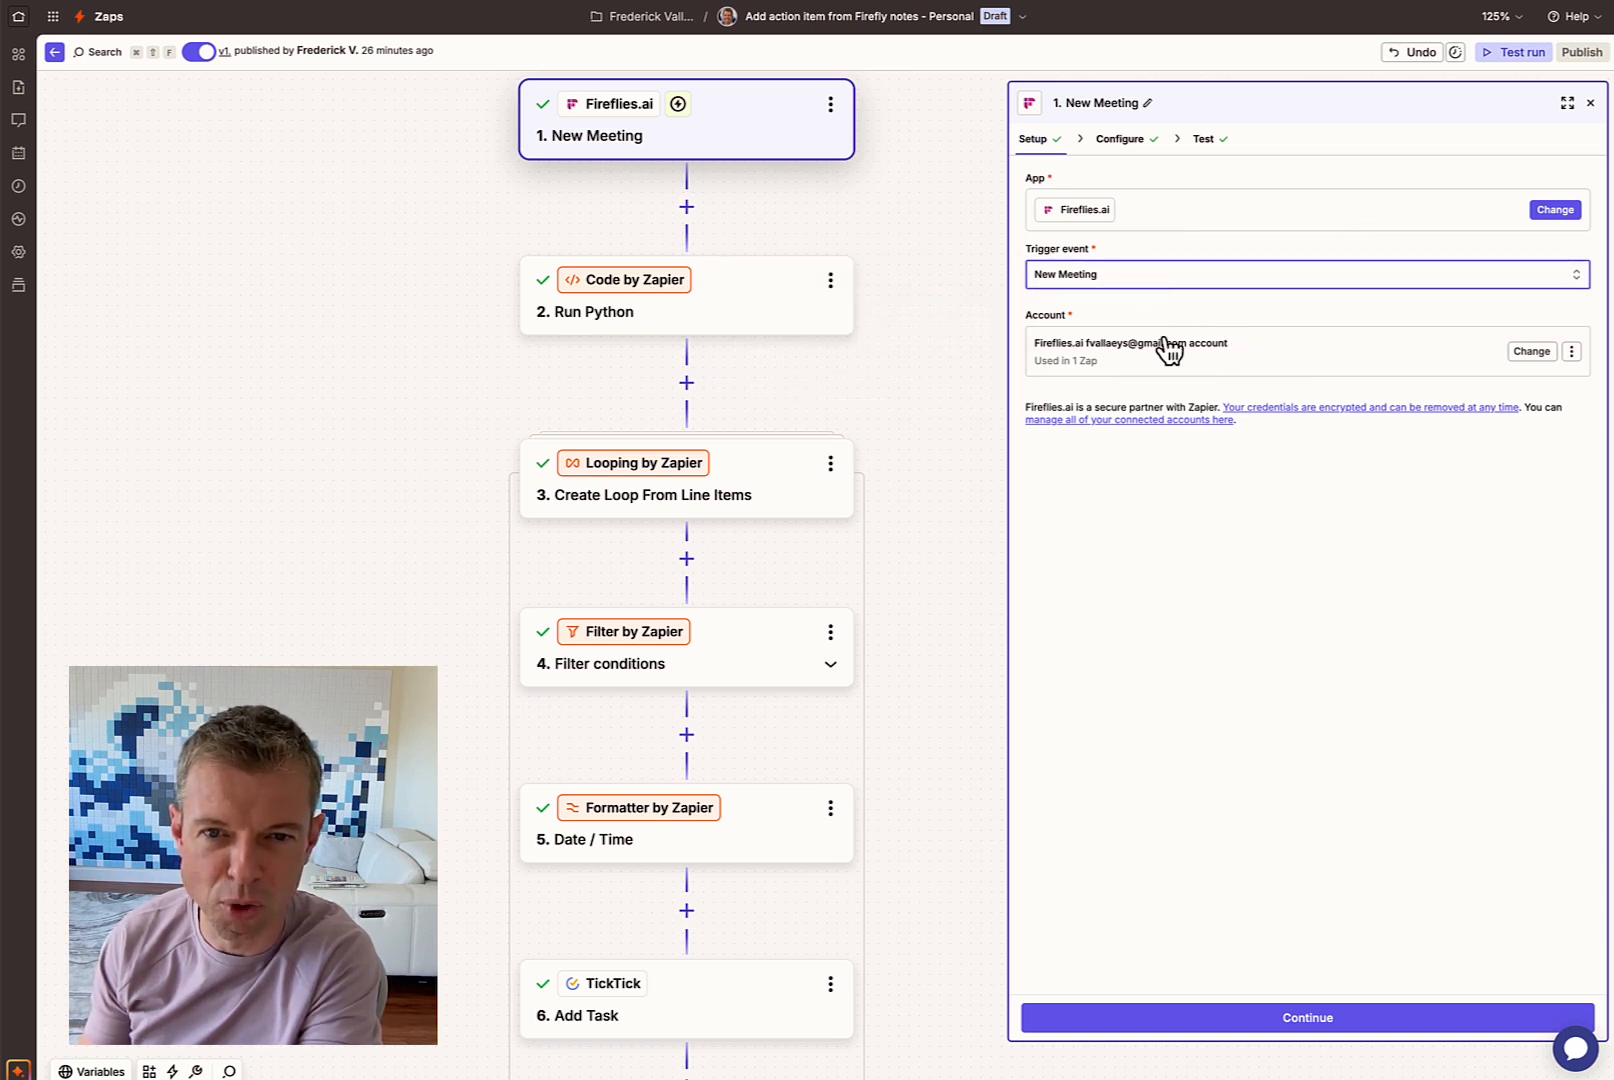
click(1119, 142)
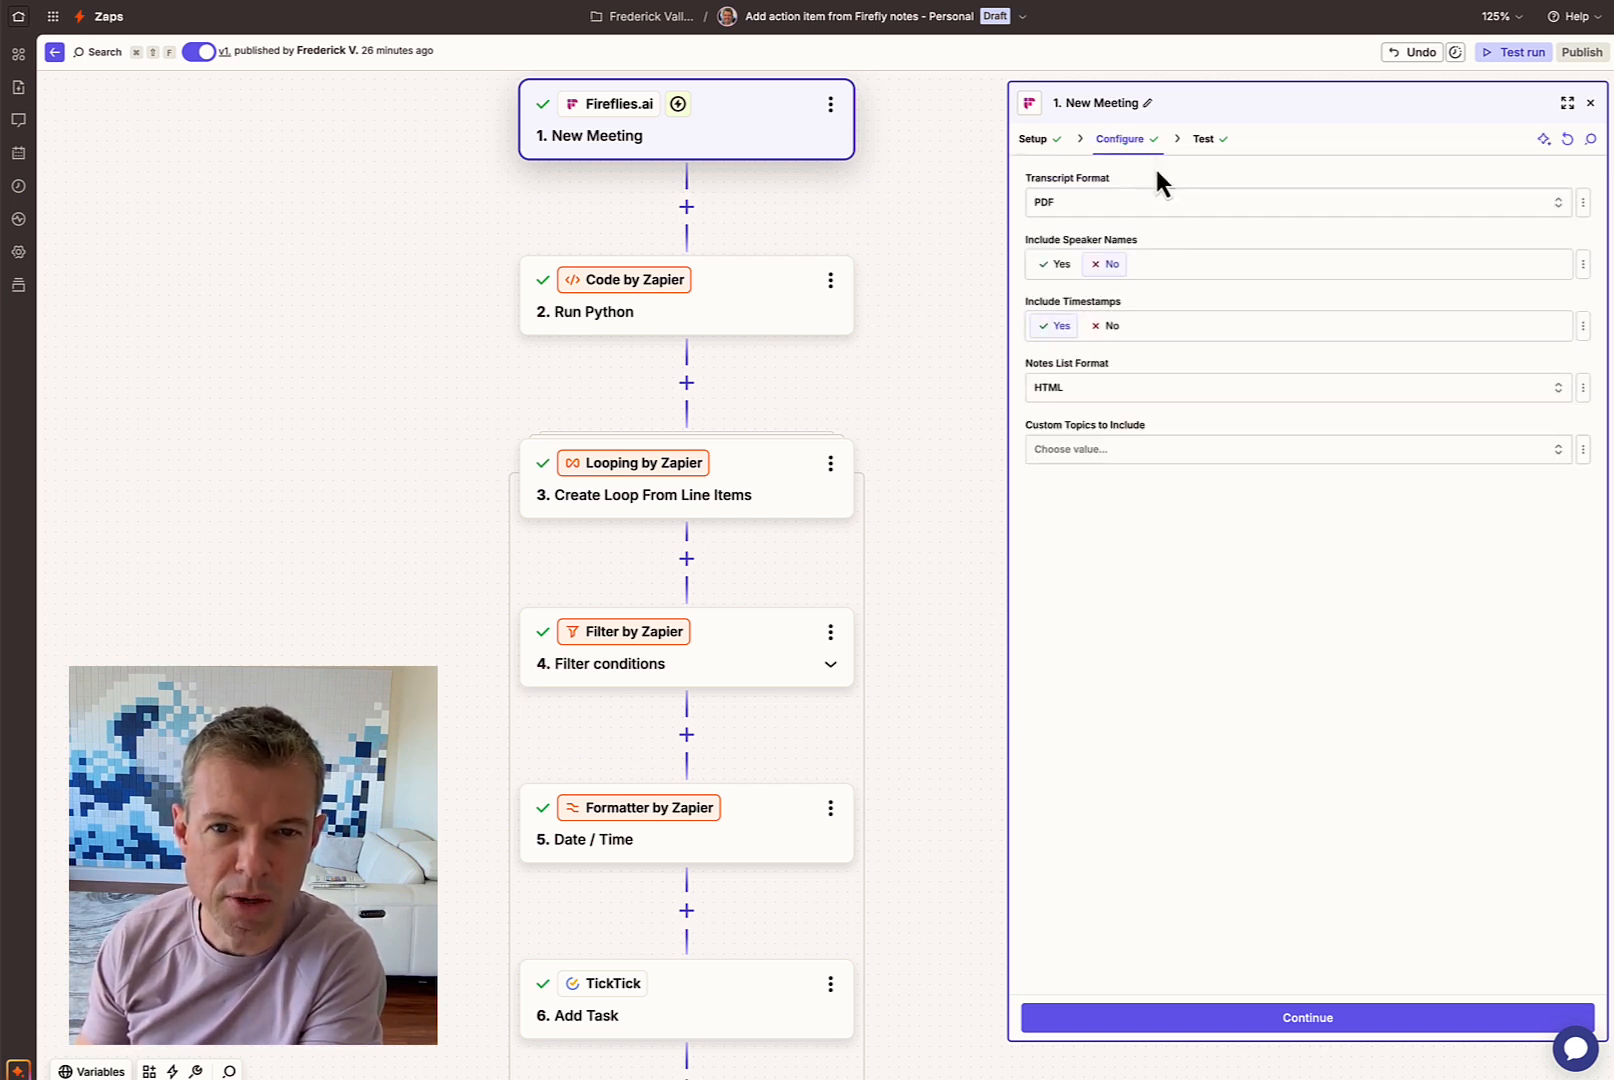
Step: Open the Meeting A test record of the New Meeting trigger and examine how its Action Items are structured per person
click(1205, 143)
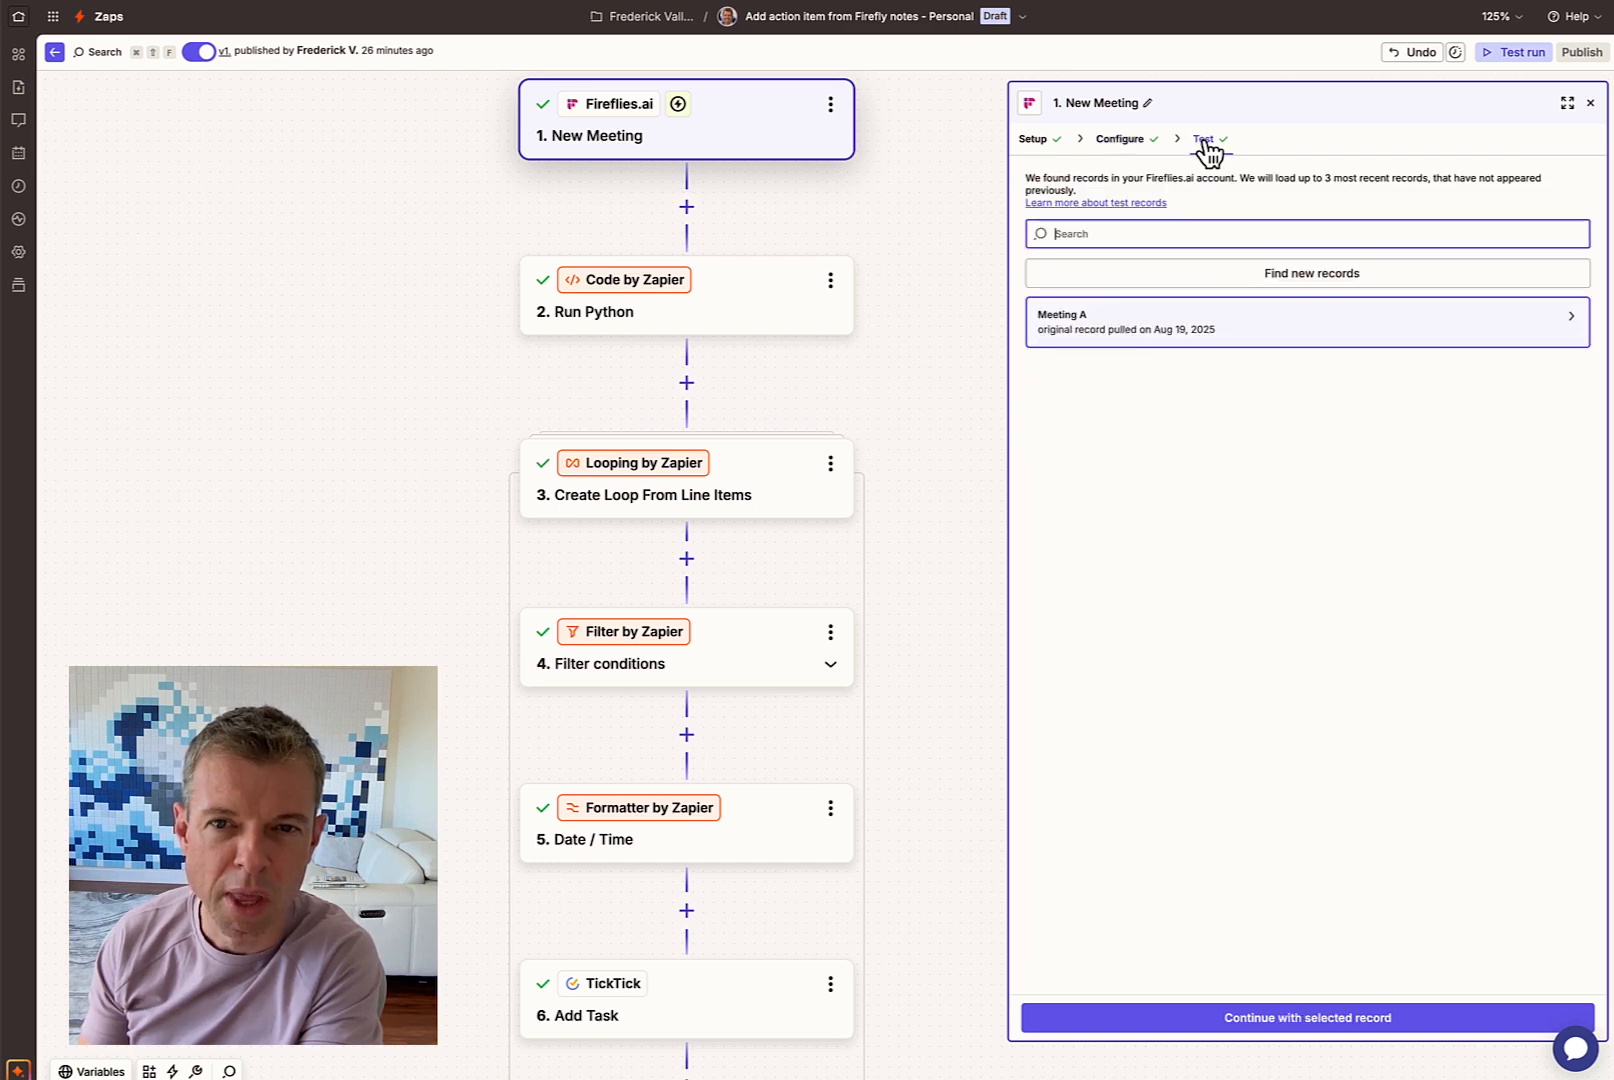
click(1150, 328)
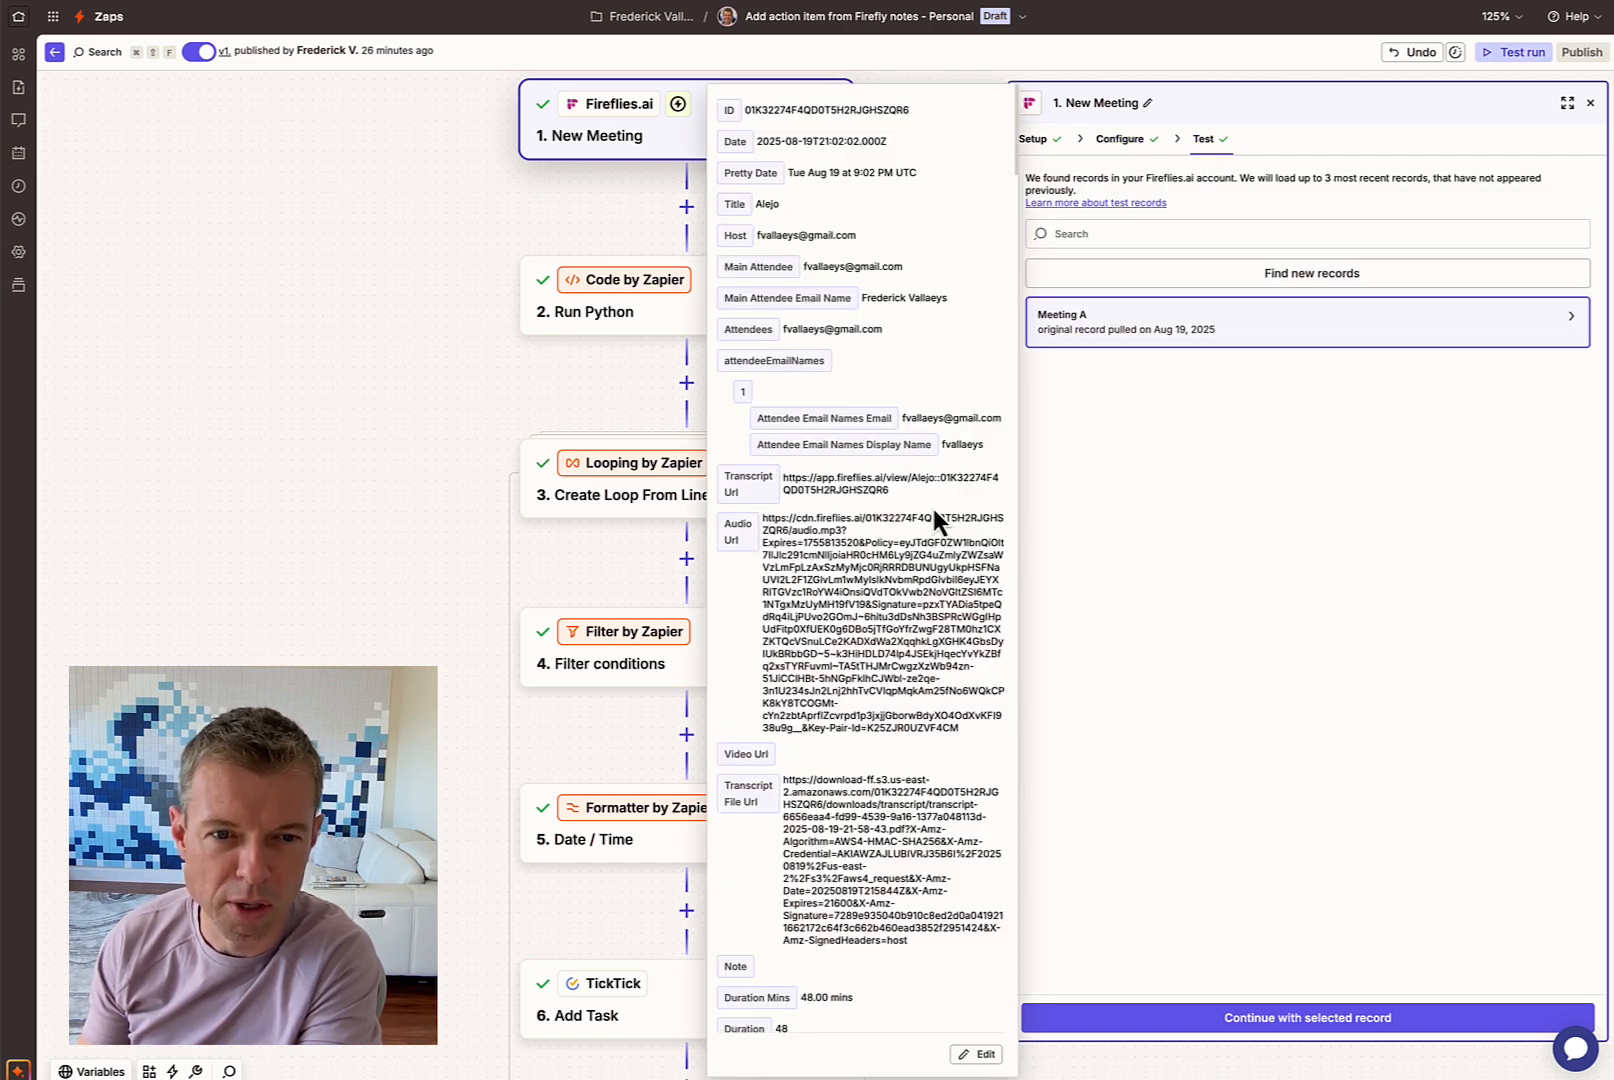
scroll(916, 543, down, 2)
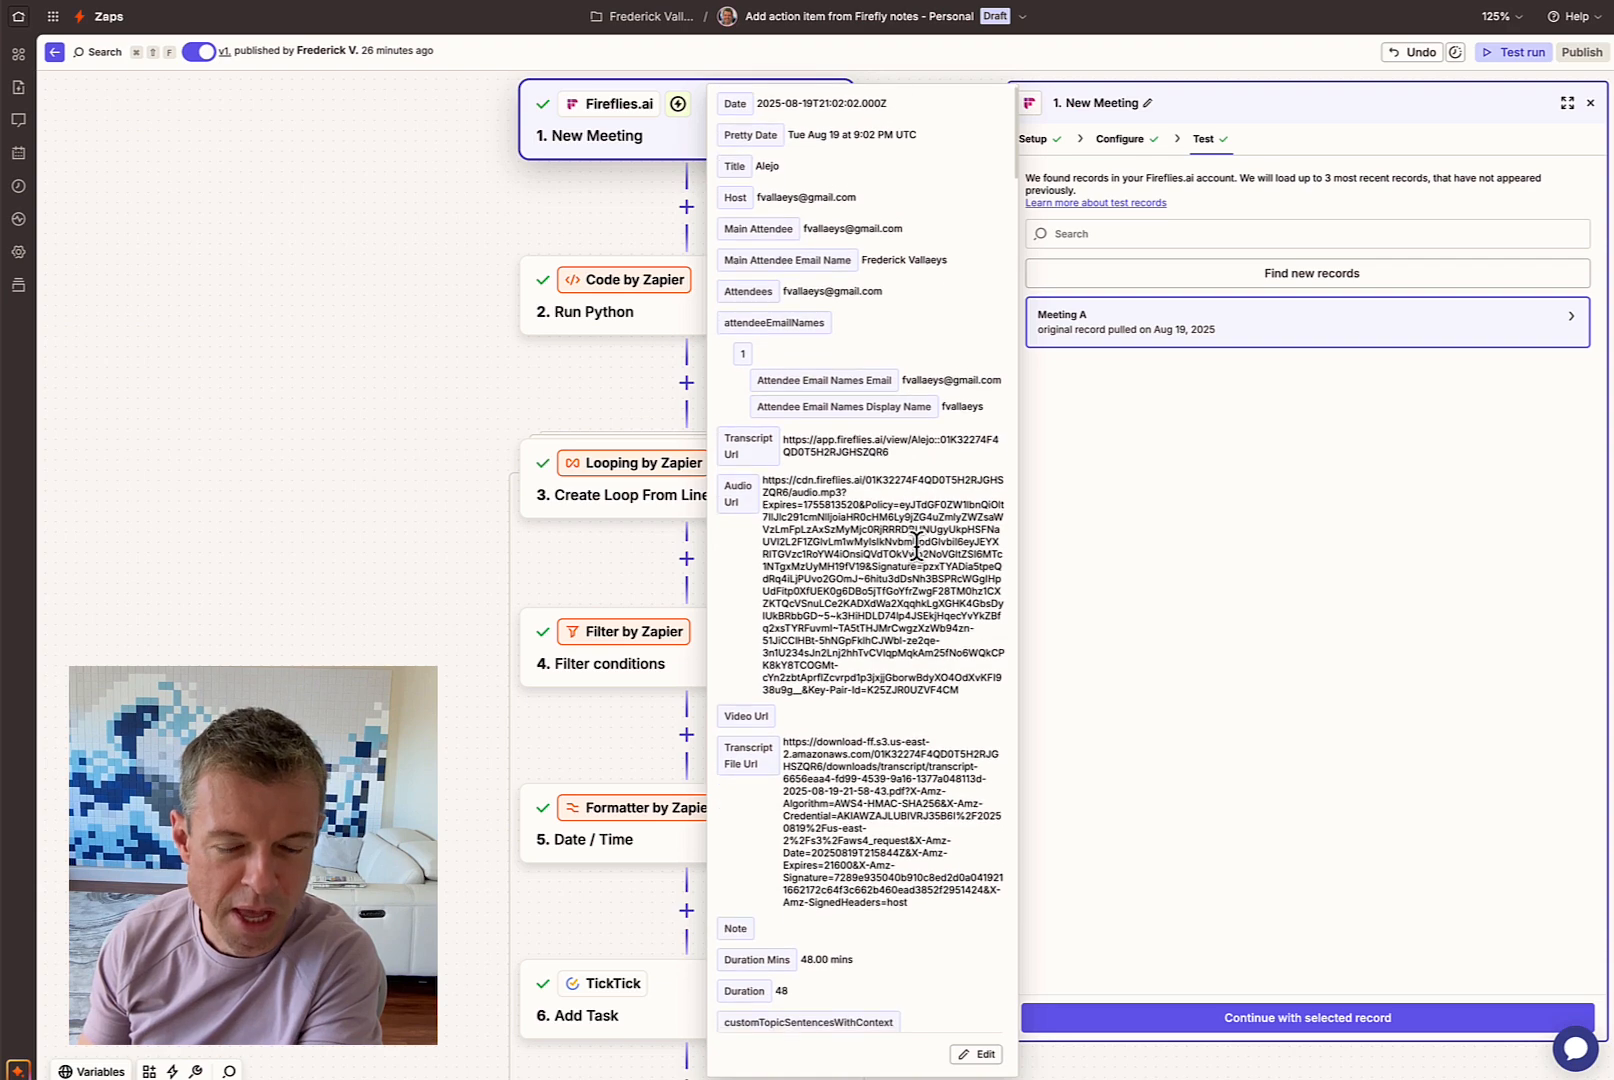
scroll(916, 545, down, 1)
scroll(916, 545, down, 10)
scroll(915, 546, down, 6)
drag(768, 620, 881, 762)
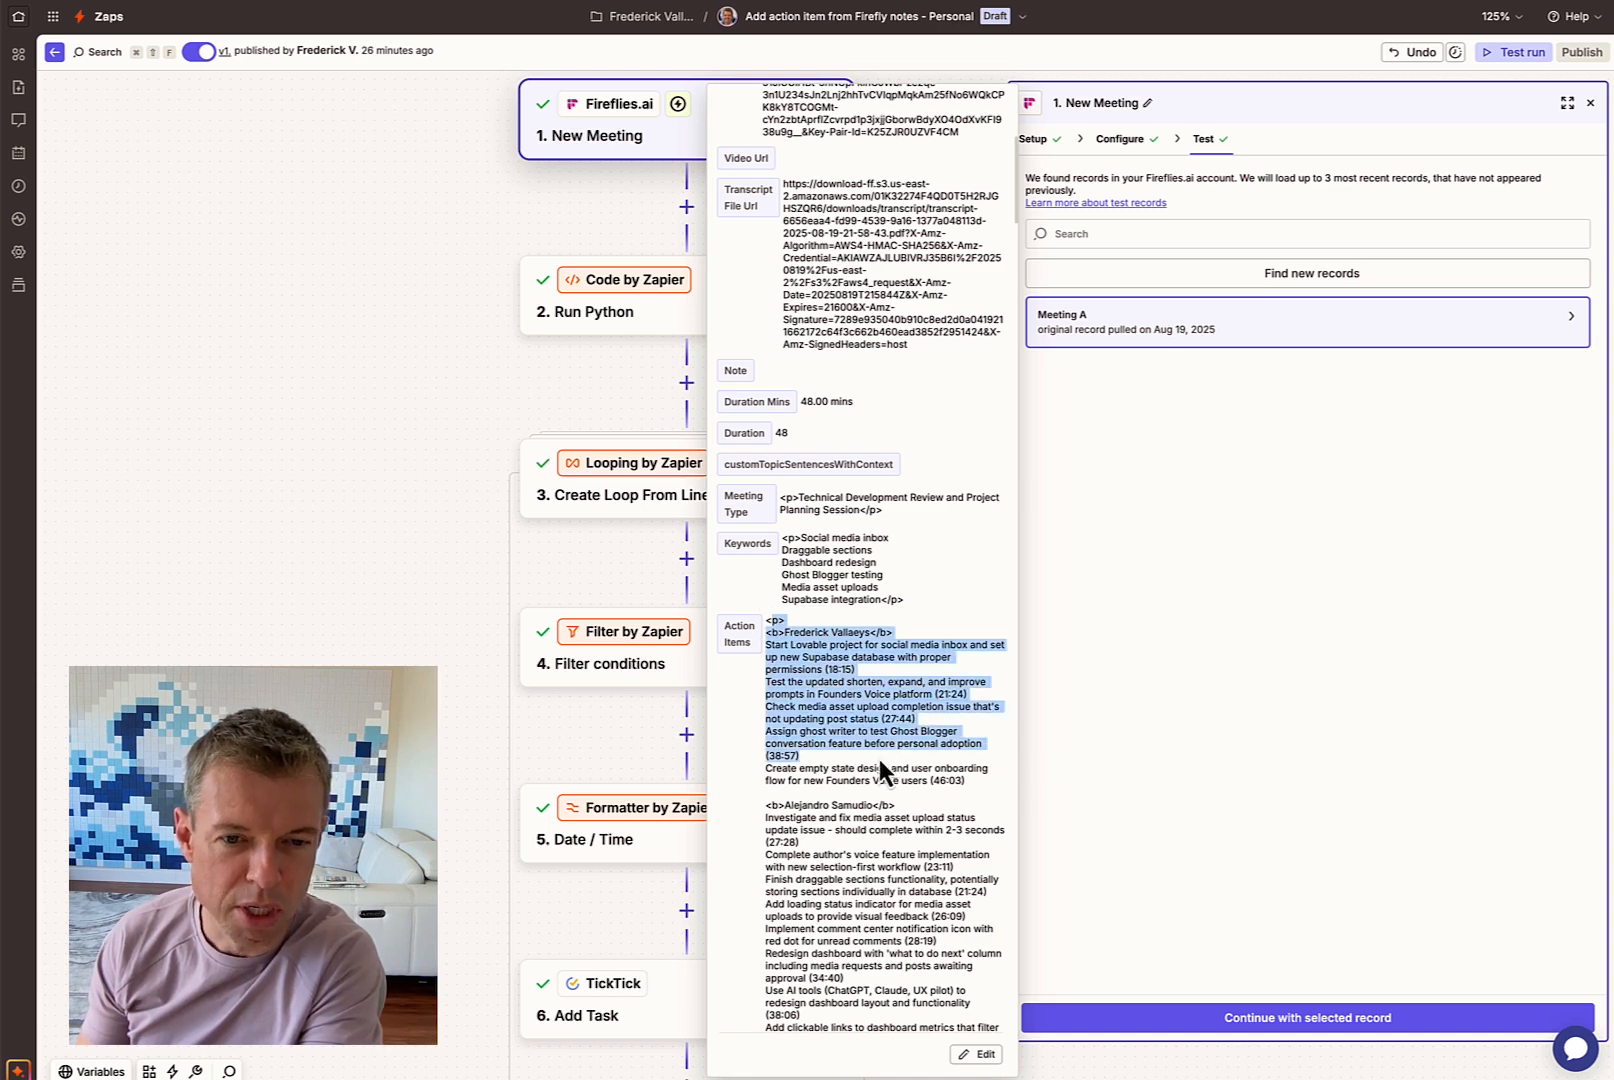
scroll(821, 781, down, 1)
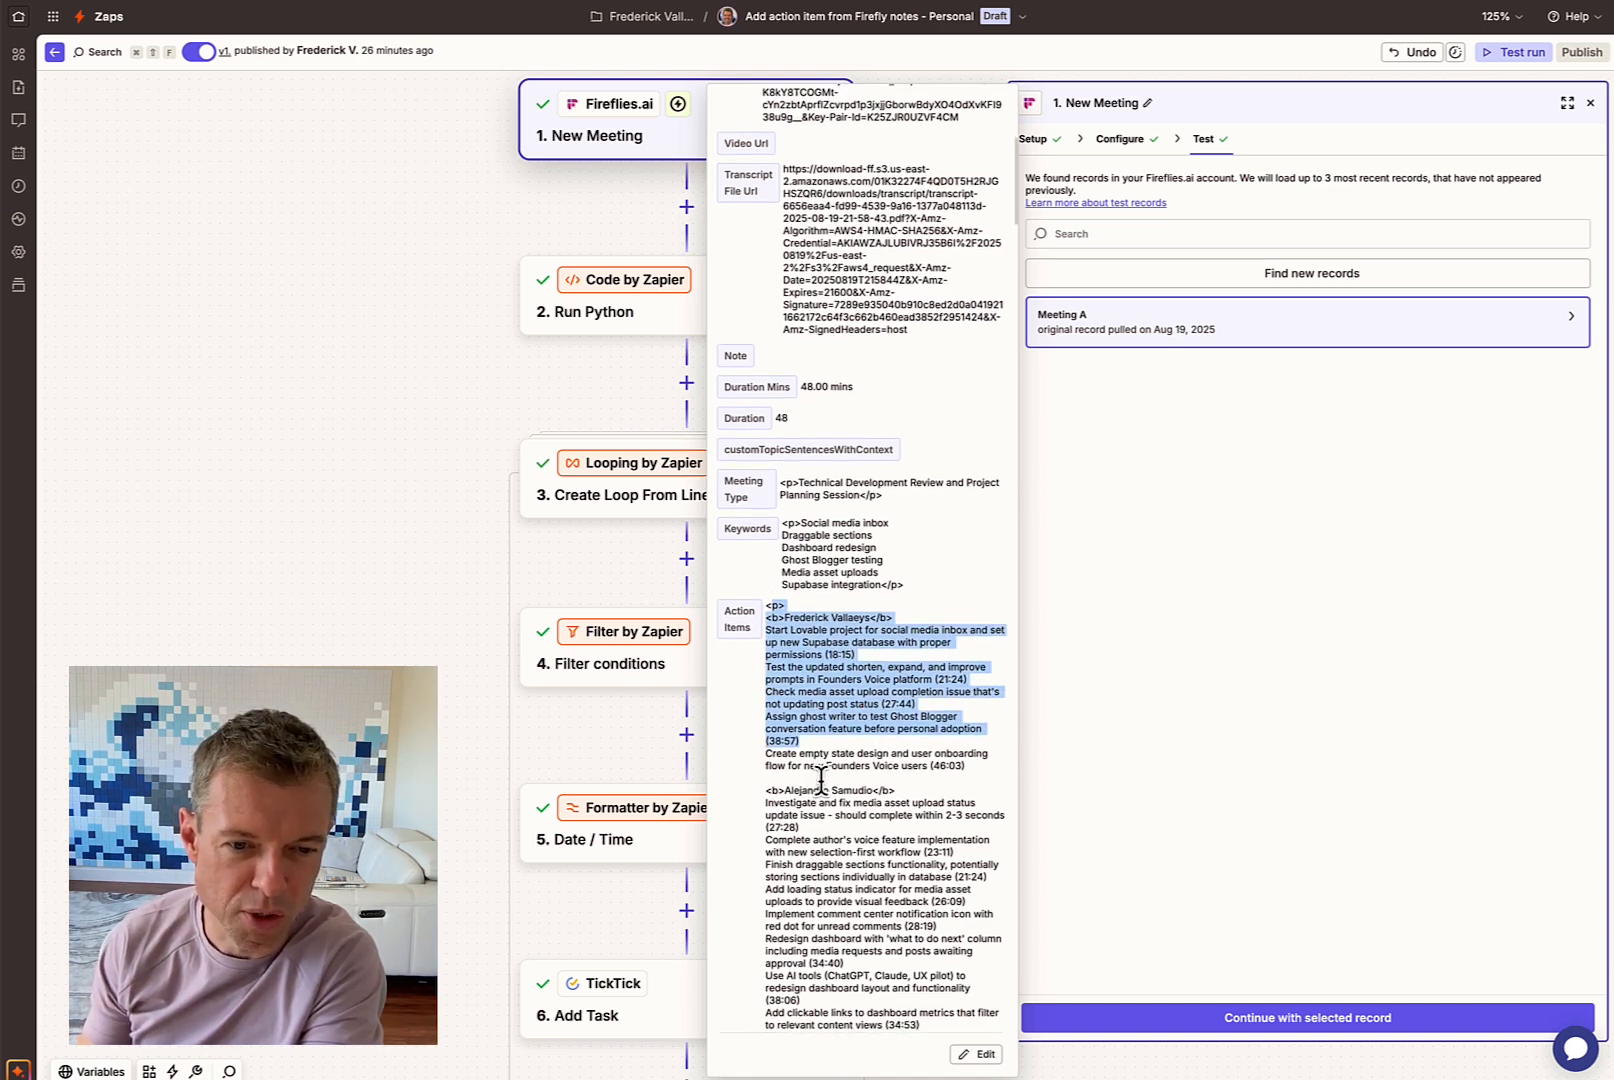
scroll(821, 781, up, 1)
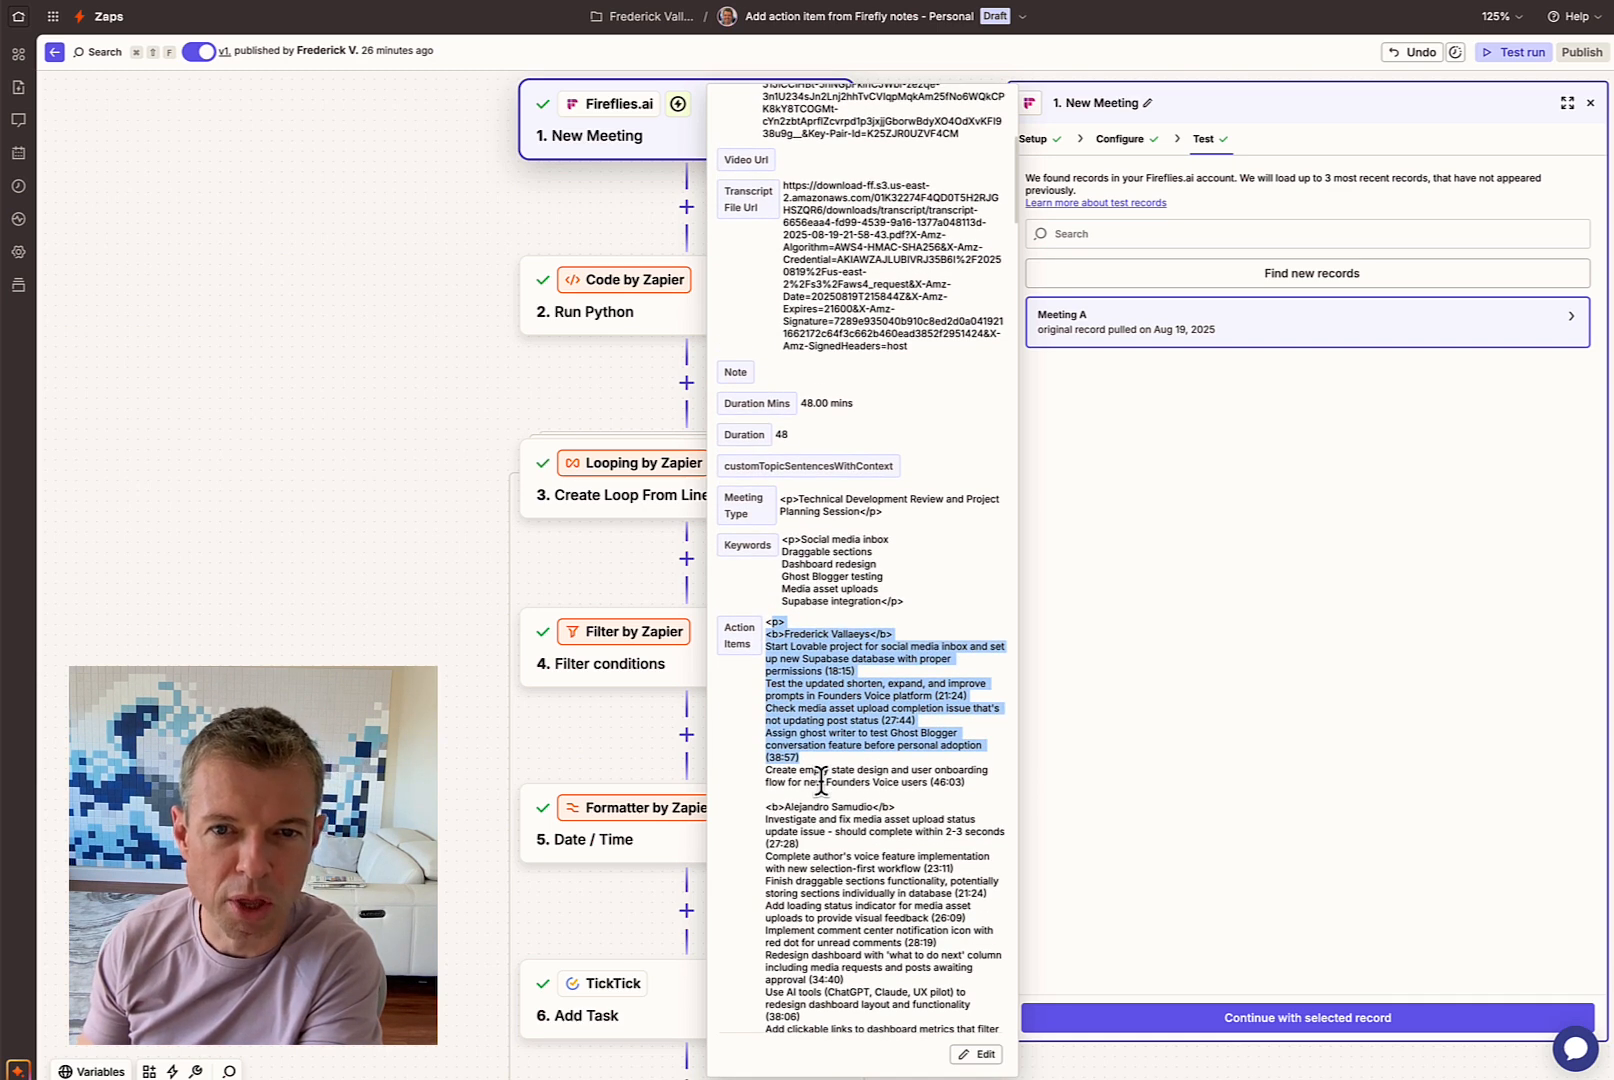
click(1118, 700)
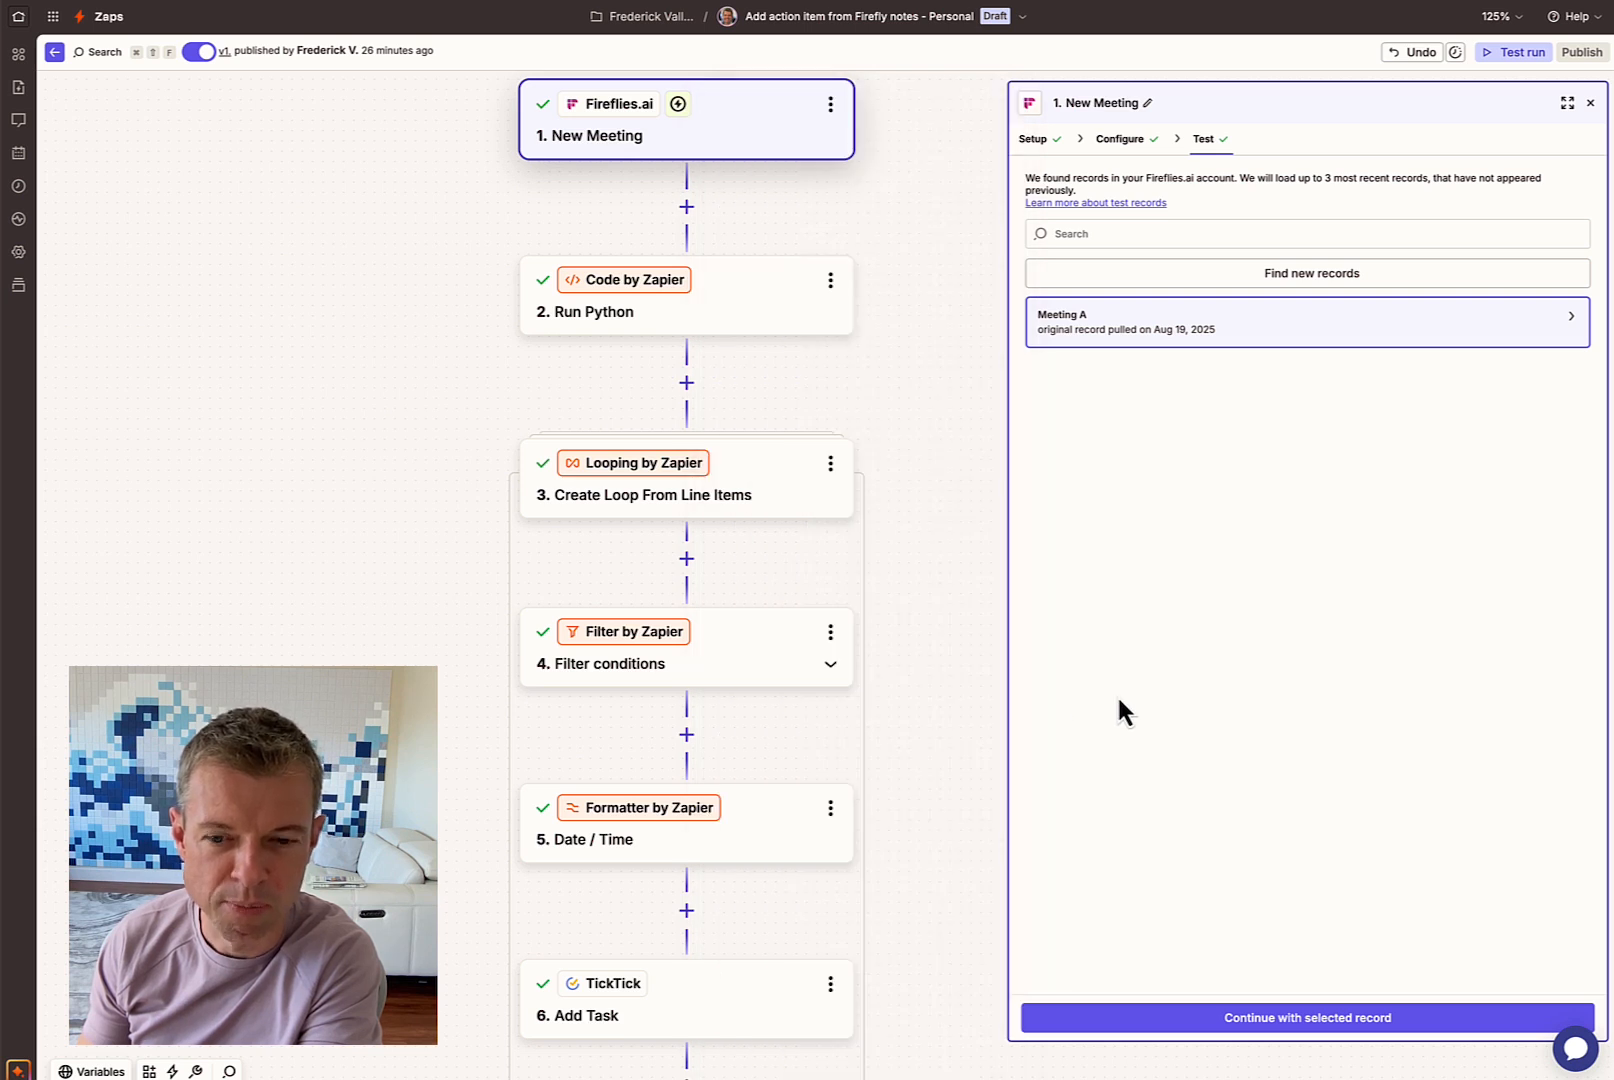
Step: Continue with the Meeting A record to the Run Python step and locate Code among the utility apps available for it
click(1218, 1020)
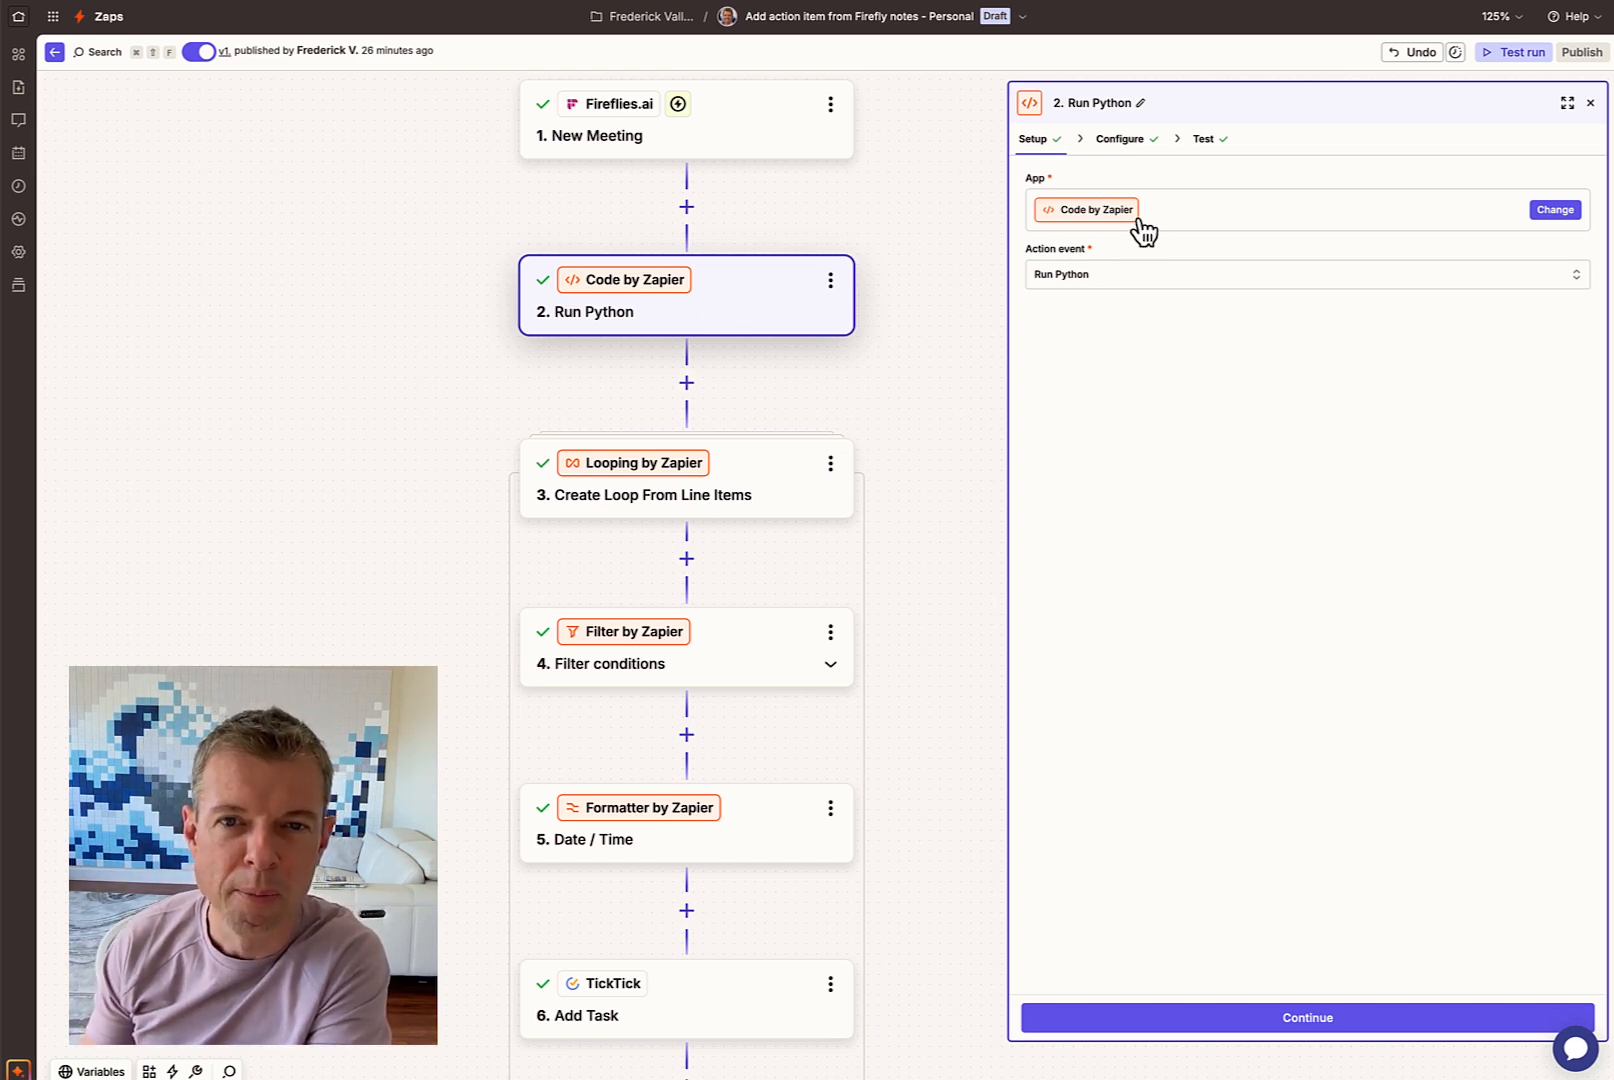
click(1219, 216)
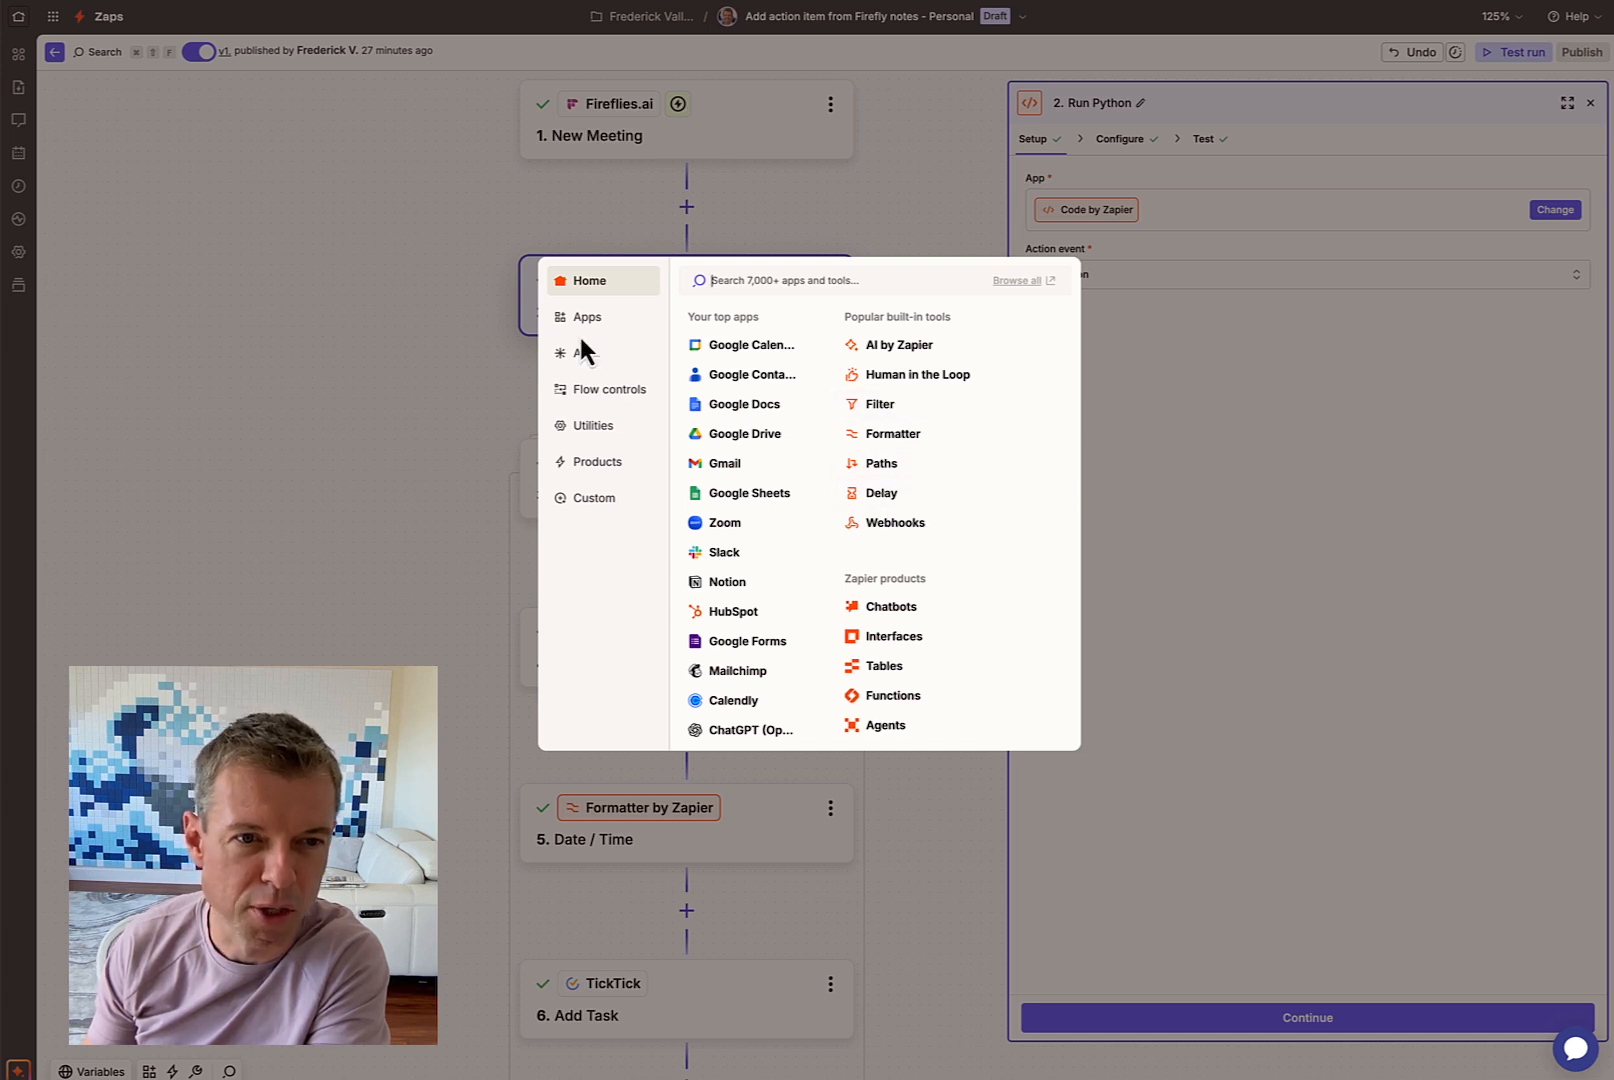
click(596, 428)
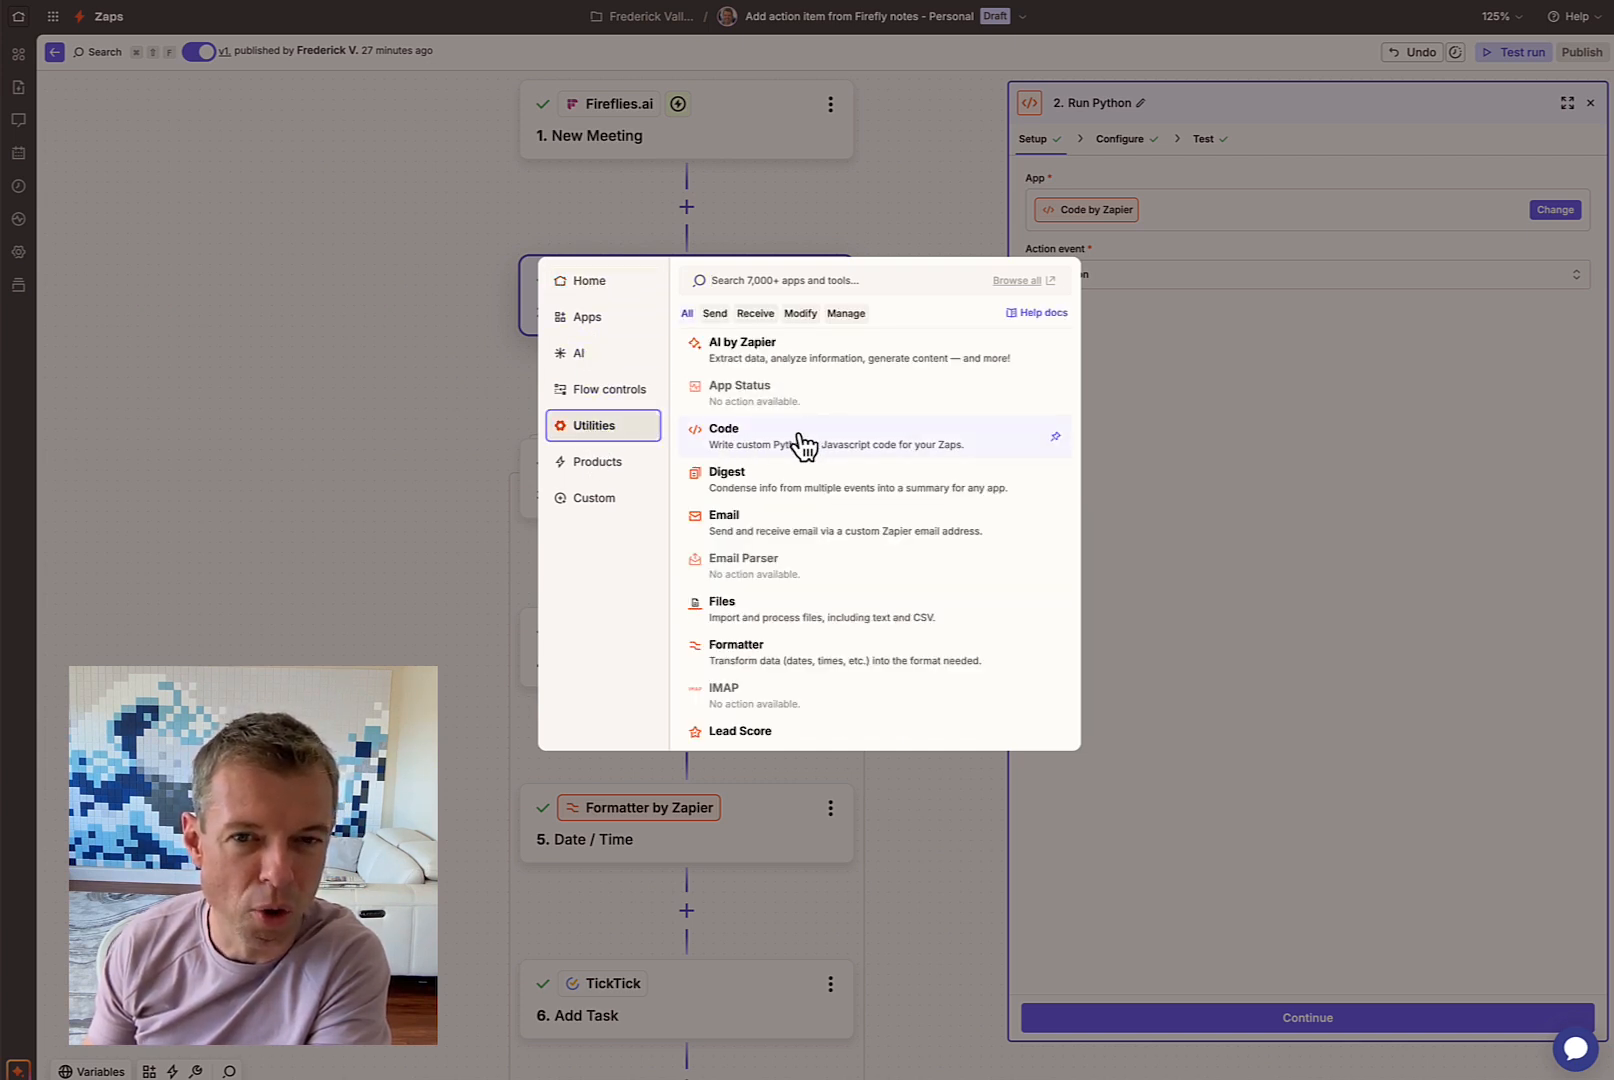
click(1270, 354)
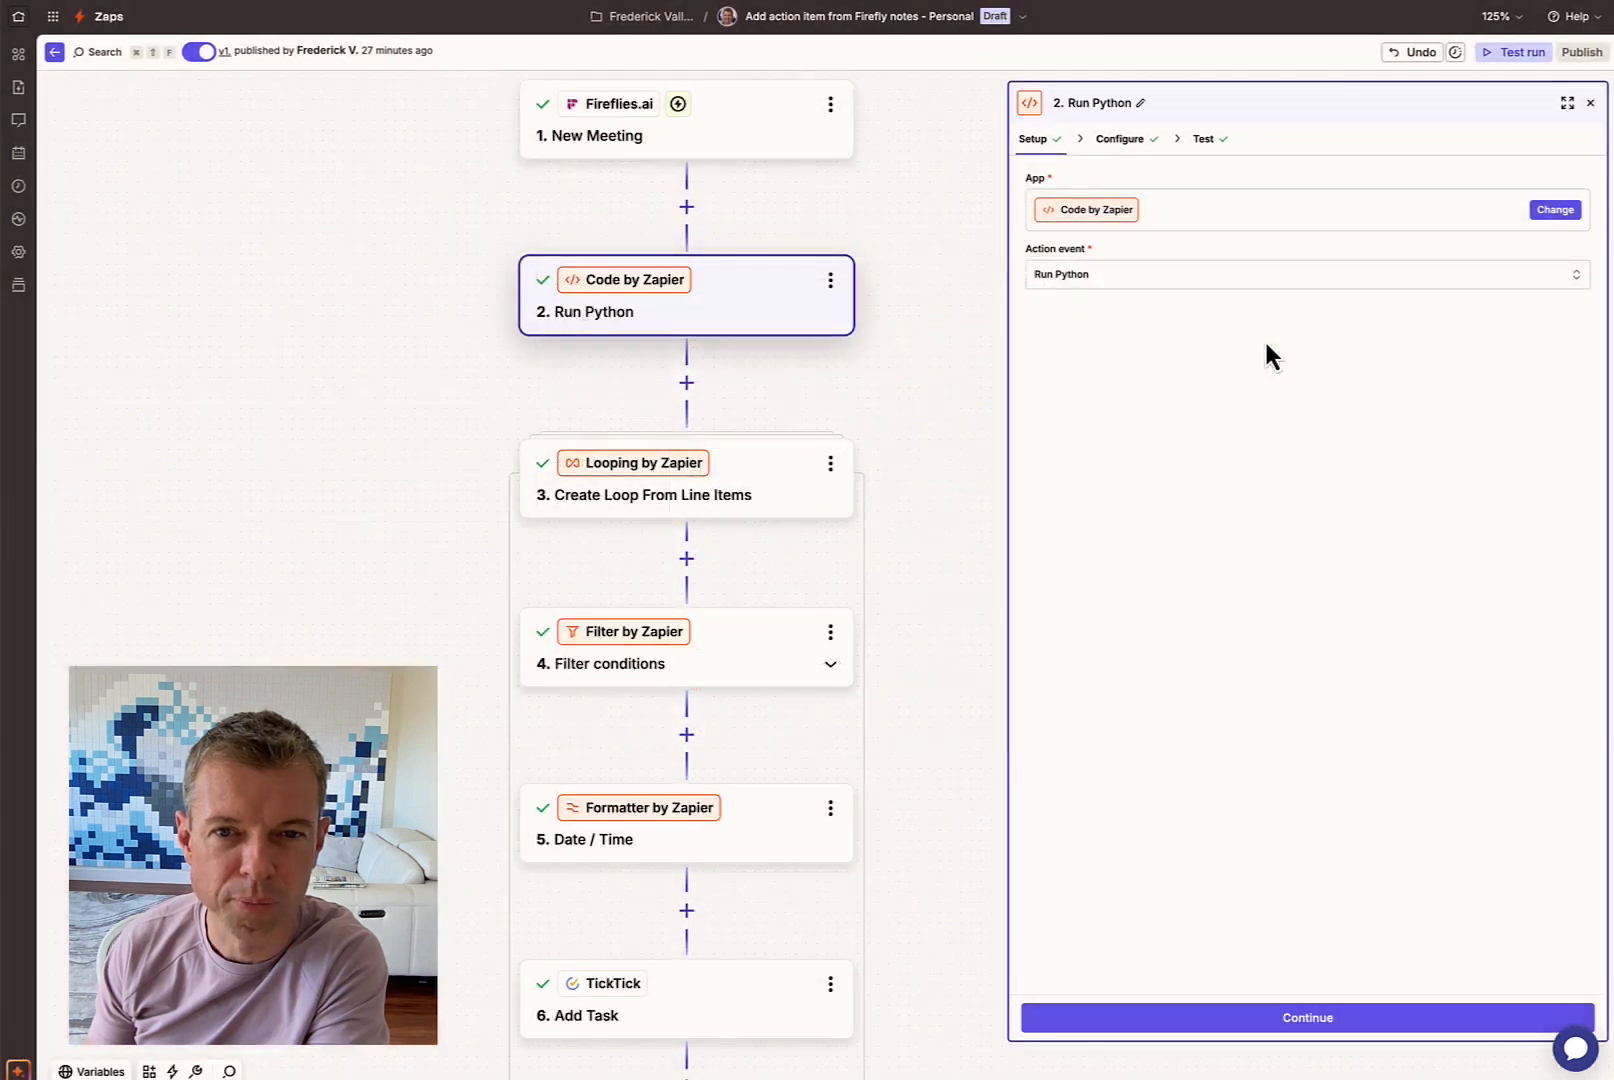
Step: Choose Run Python as the Code step's action event and open its input data and code configuration
click(1131, 282)
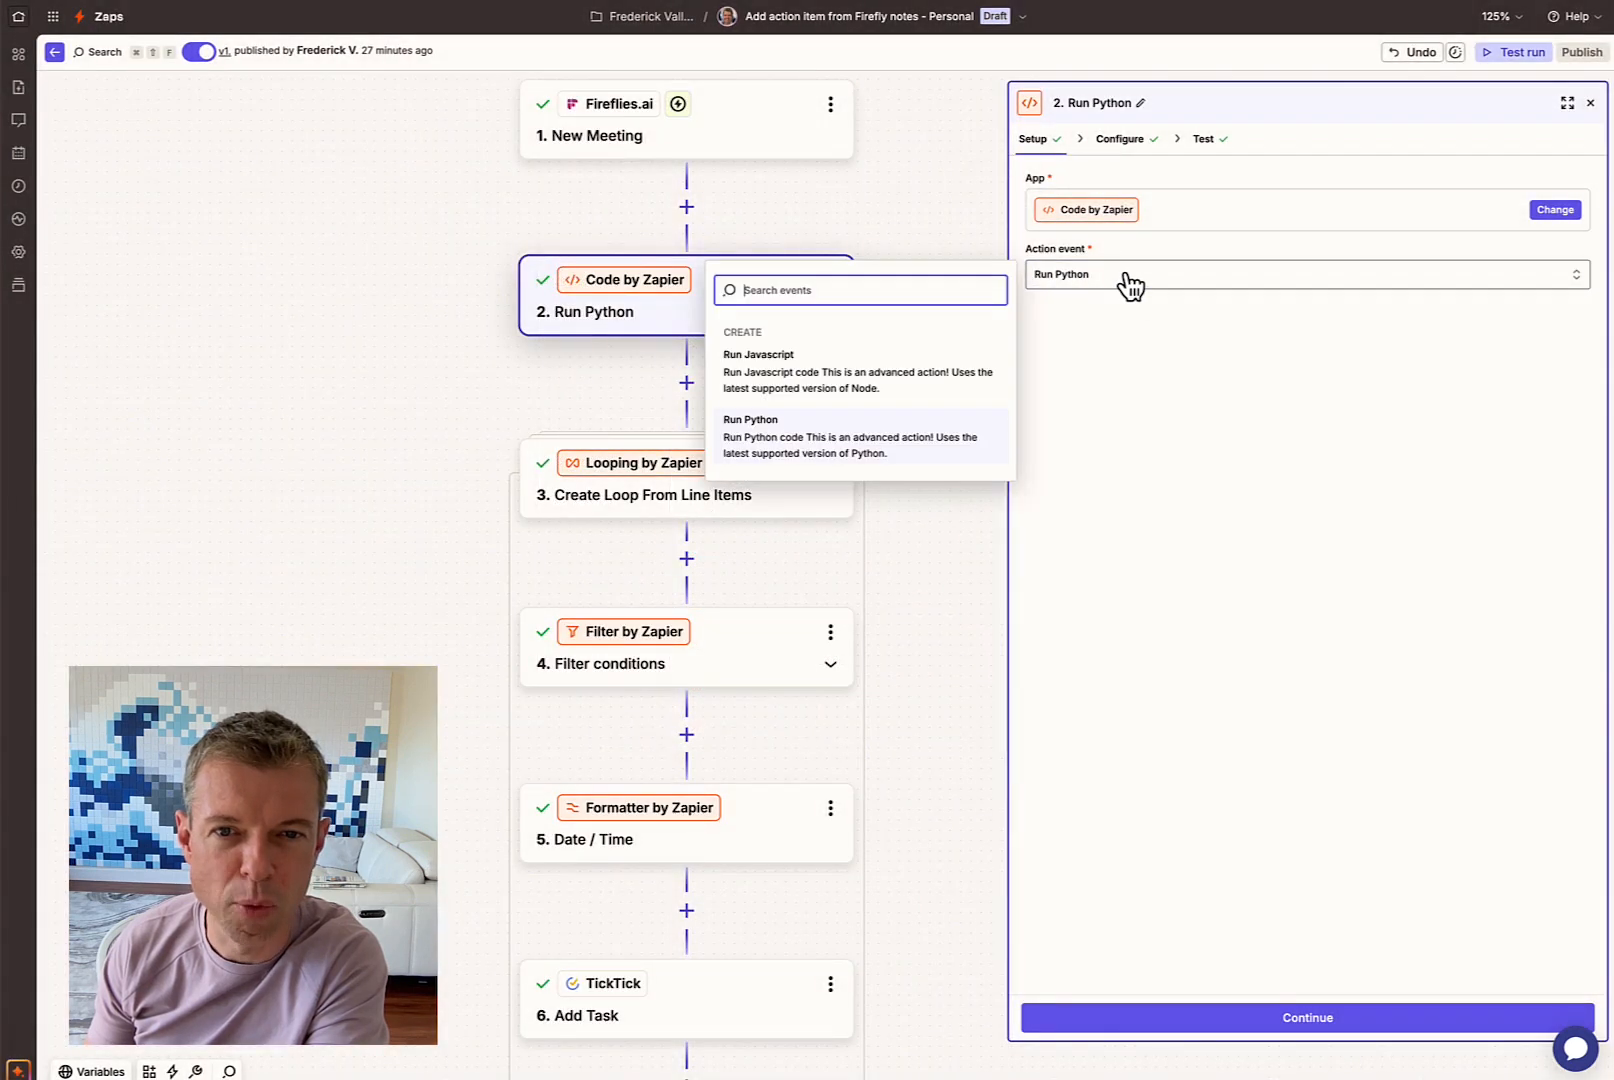
click(801, 440)
click(1115, 142)
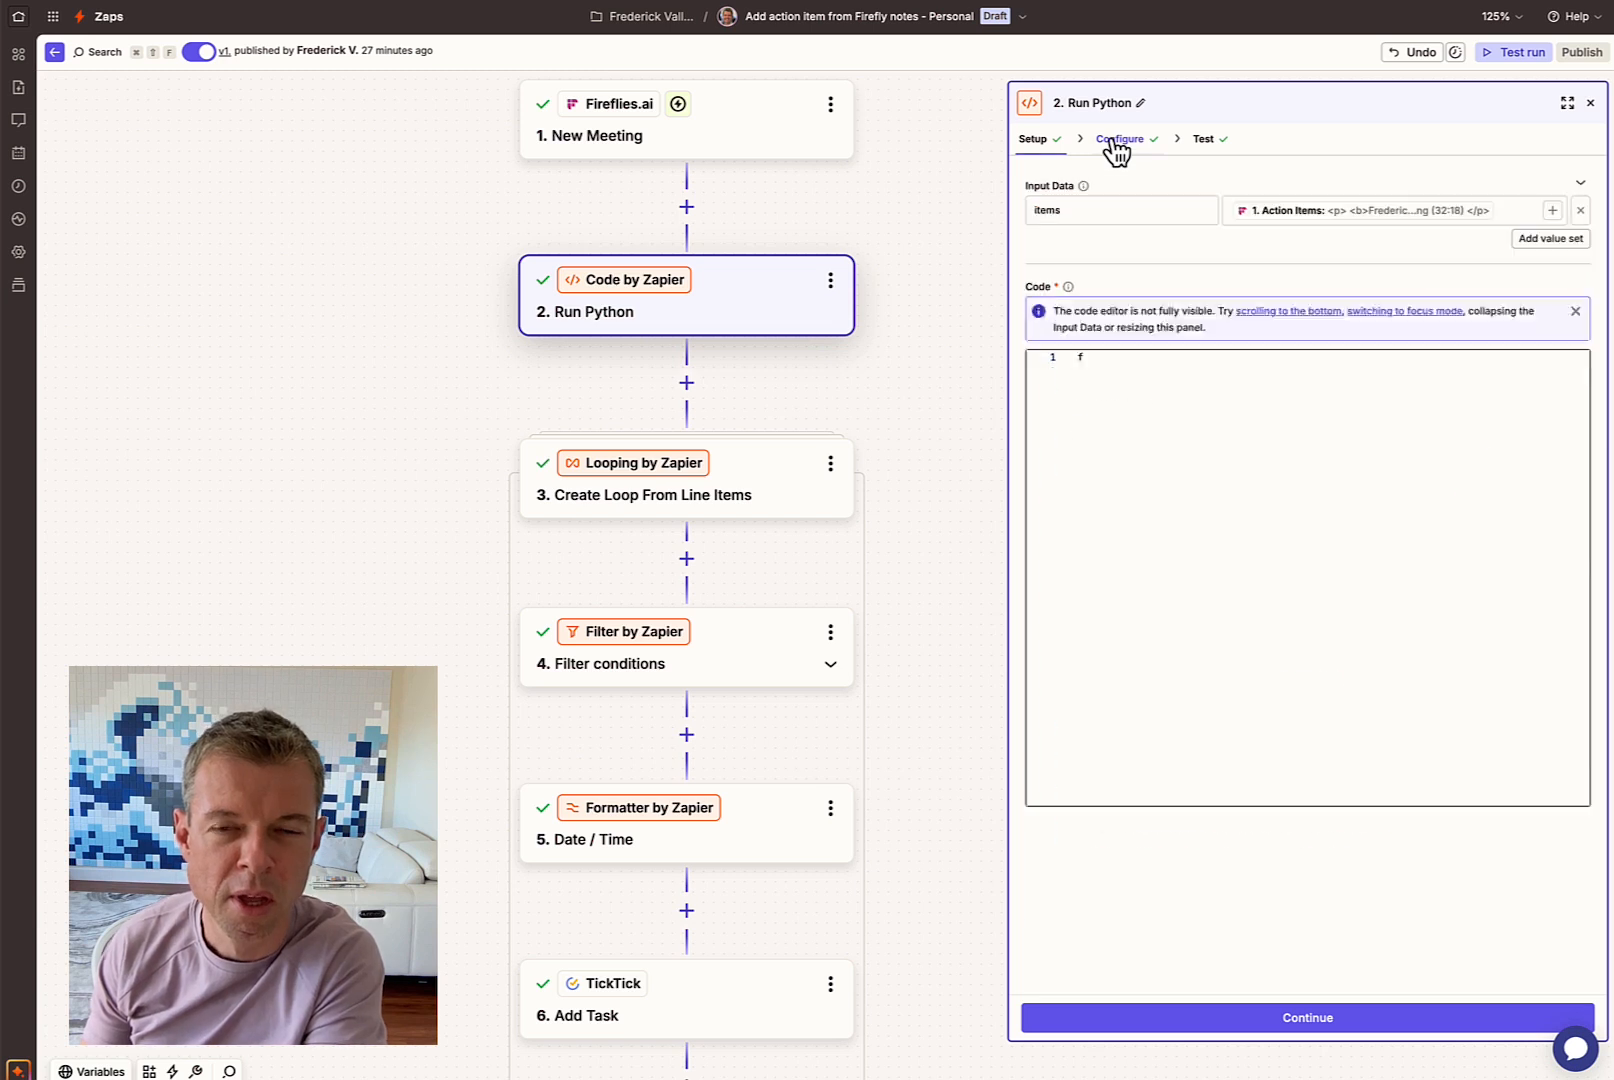
click(1258, 400)
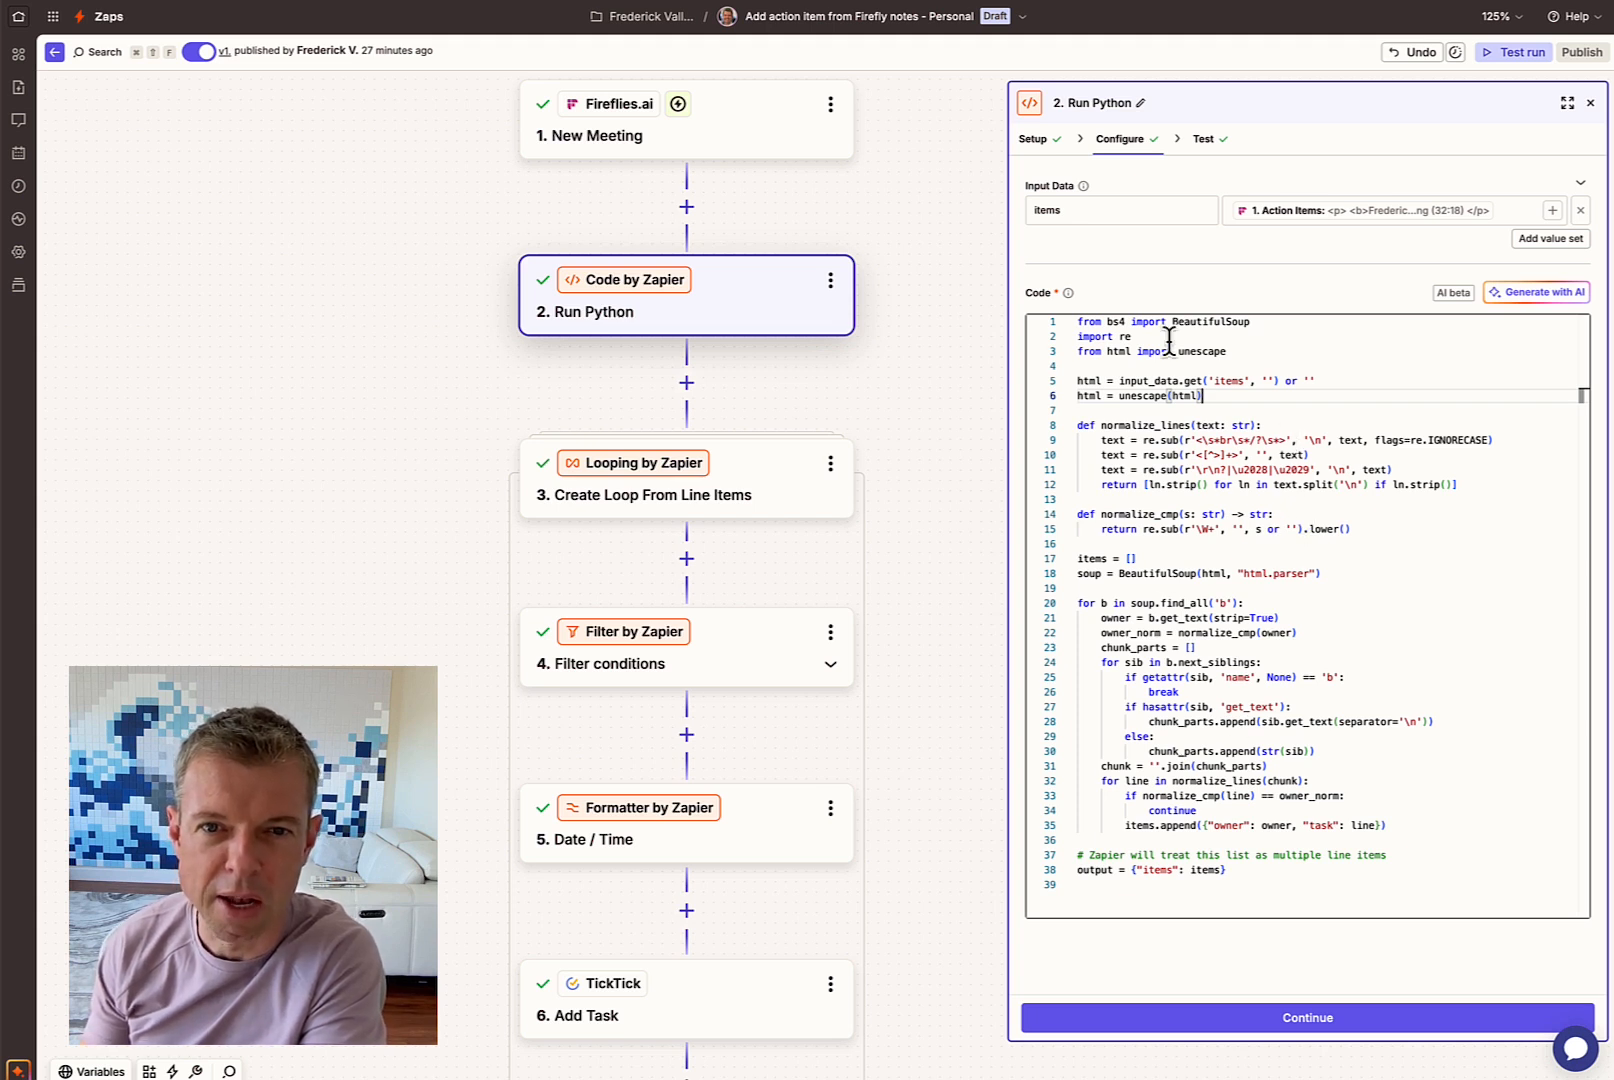
Step: Examine how the items input maps to the trigger's Action Items and where the Python code reads that input name
click(1072, 208)
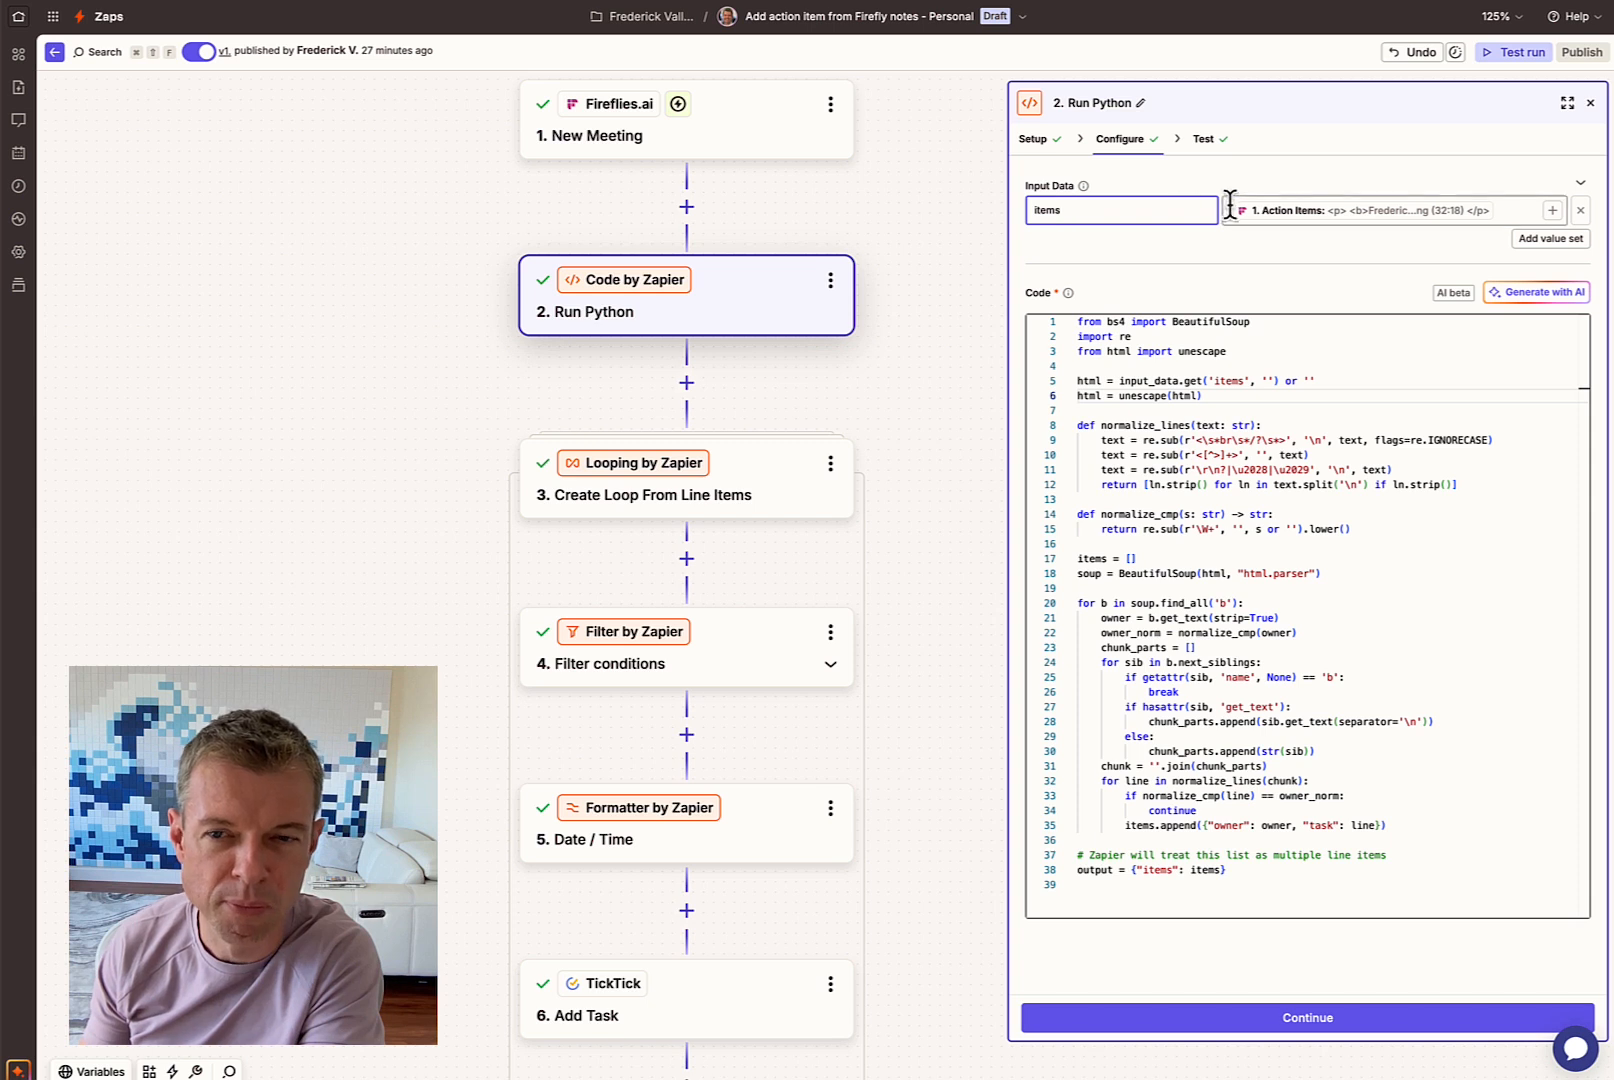
click(1553, 210)
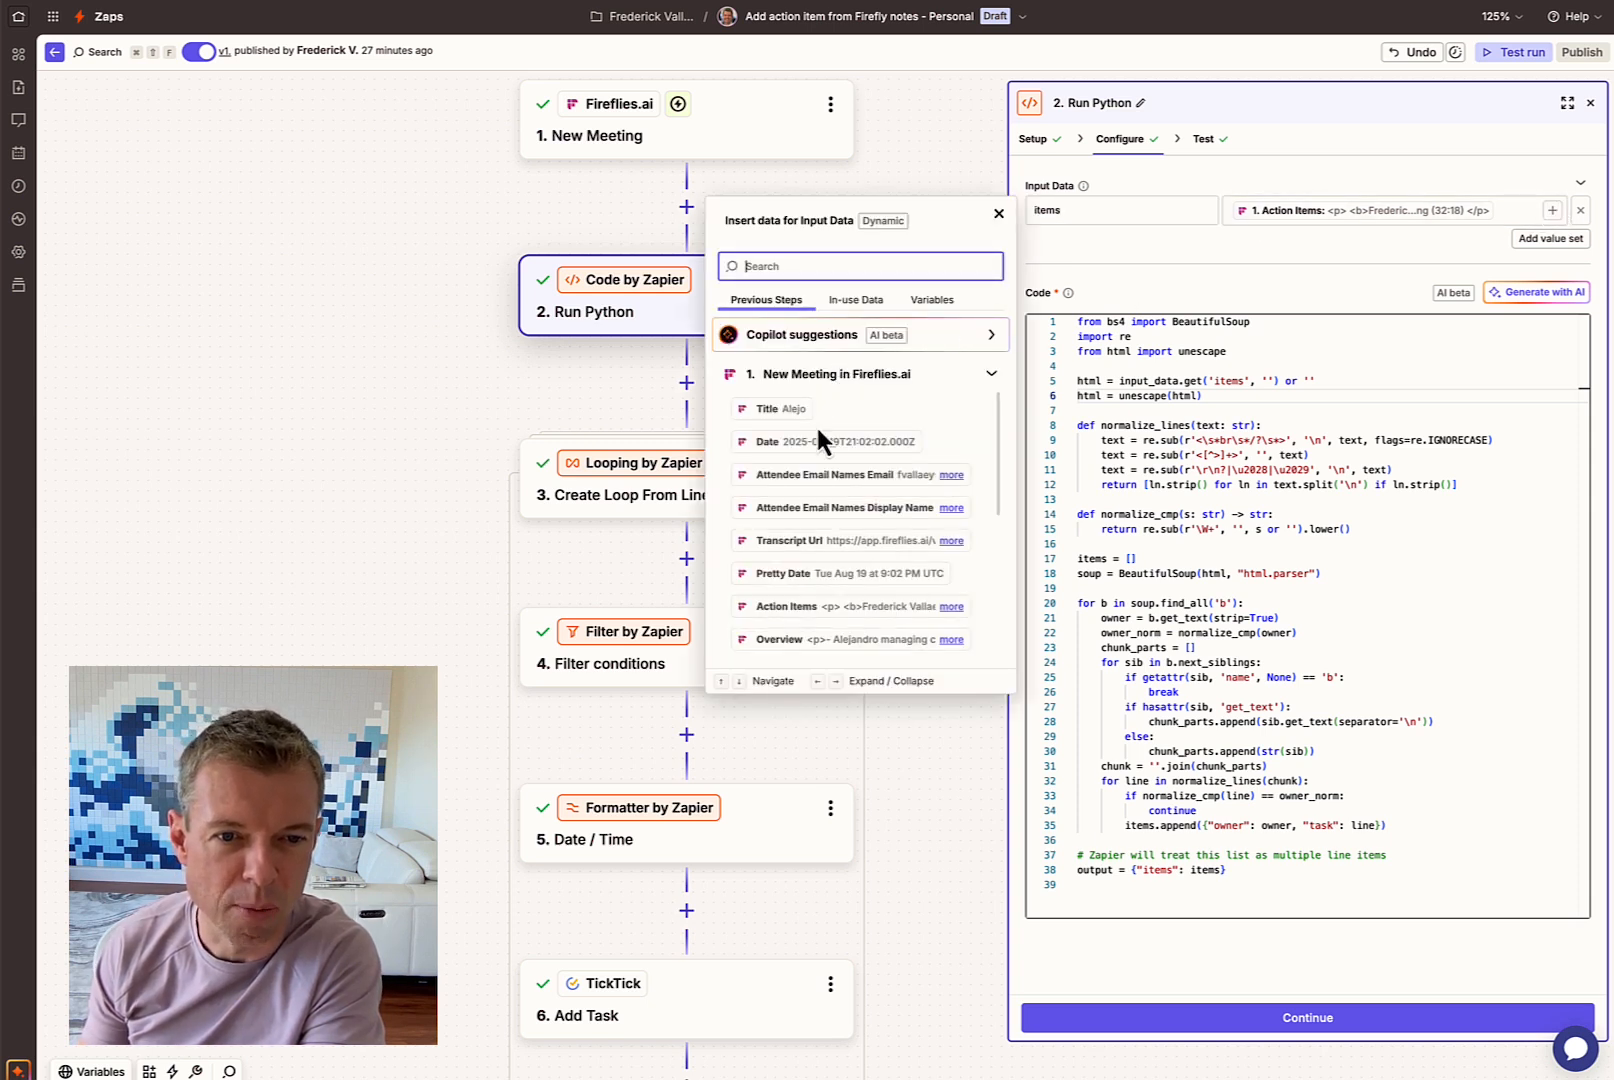
scroll(800, 520, down, 2)
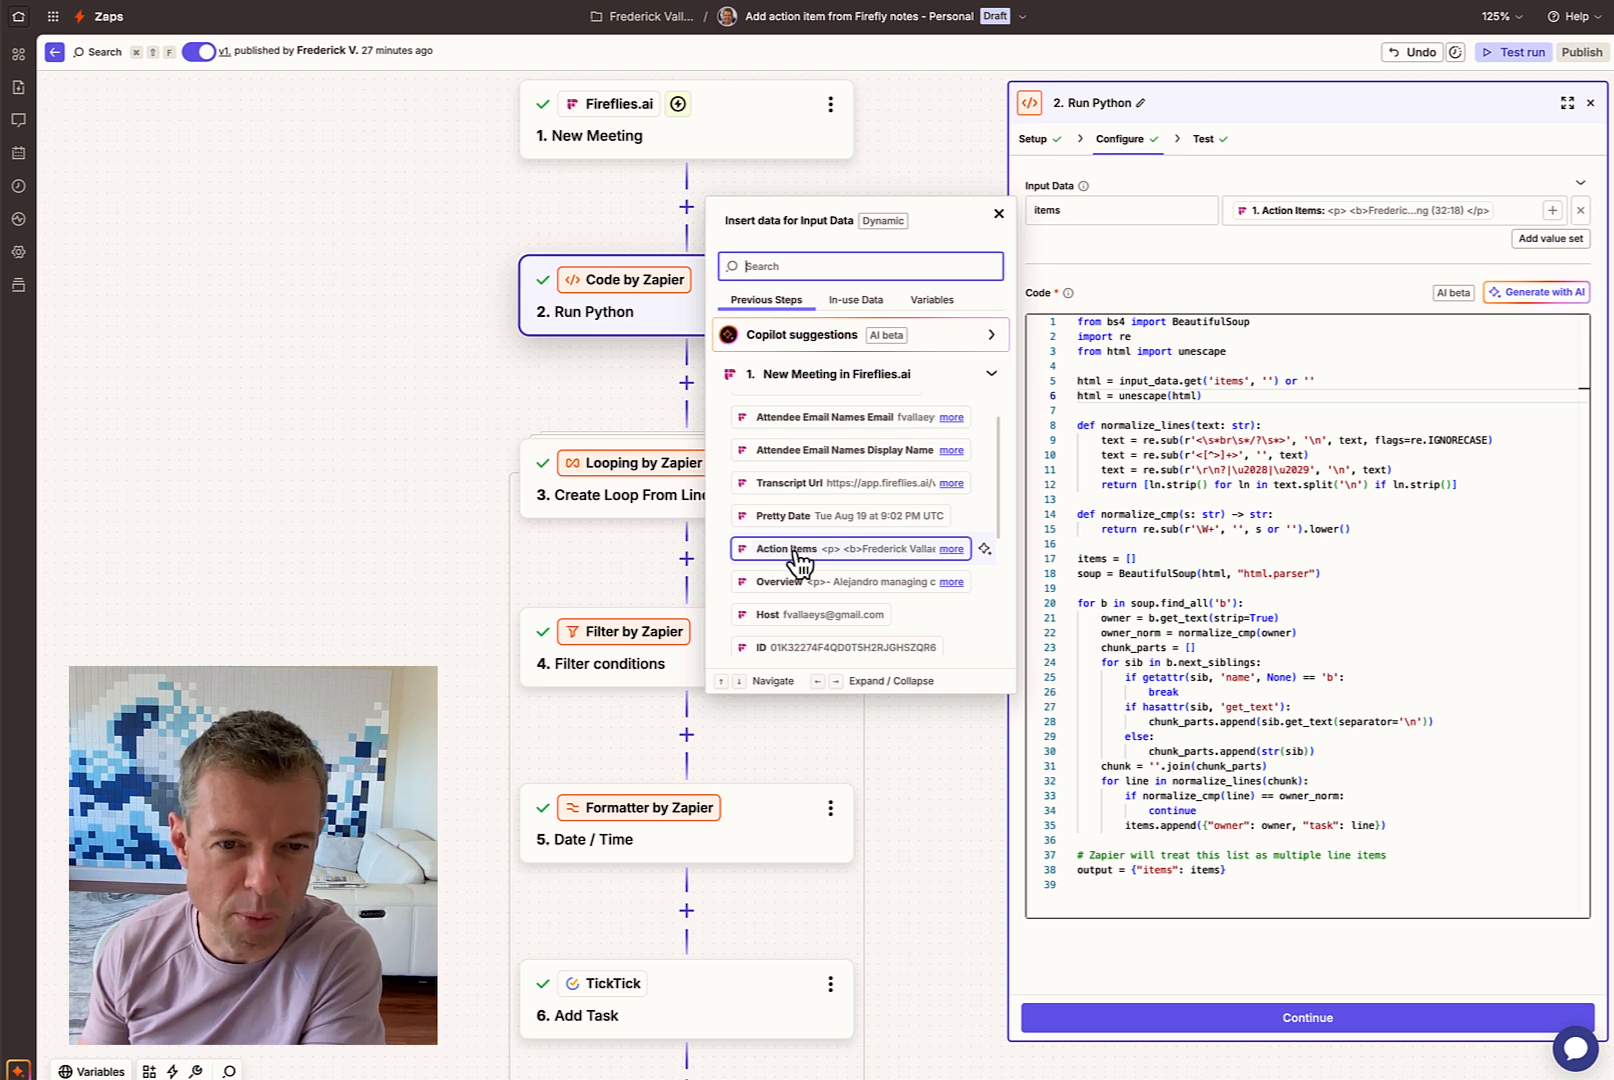
click(1217, 258)
click(1062, 210)
double_click(1045, 210)
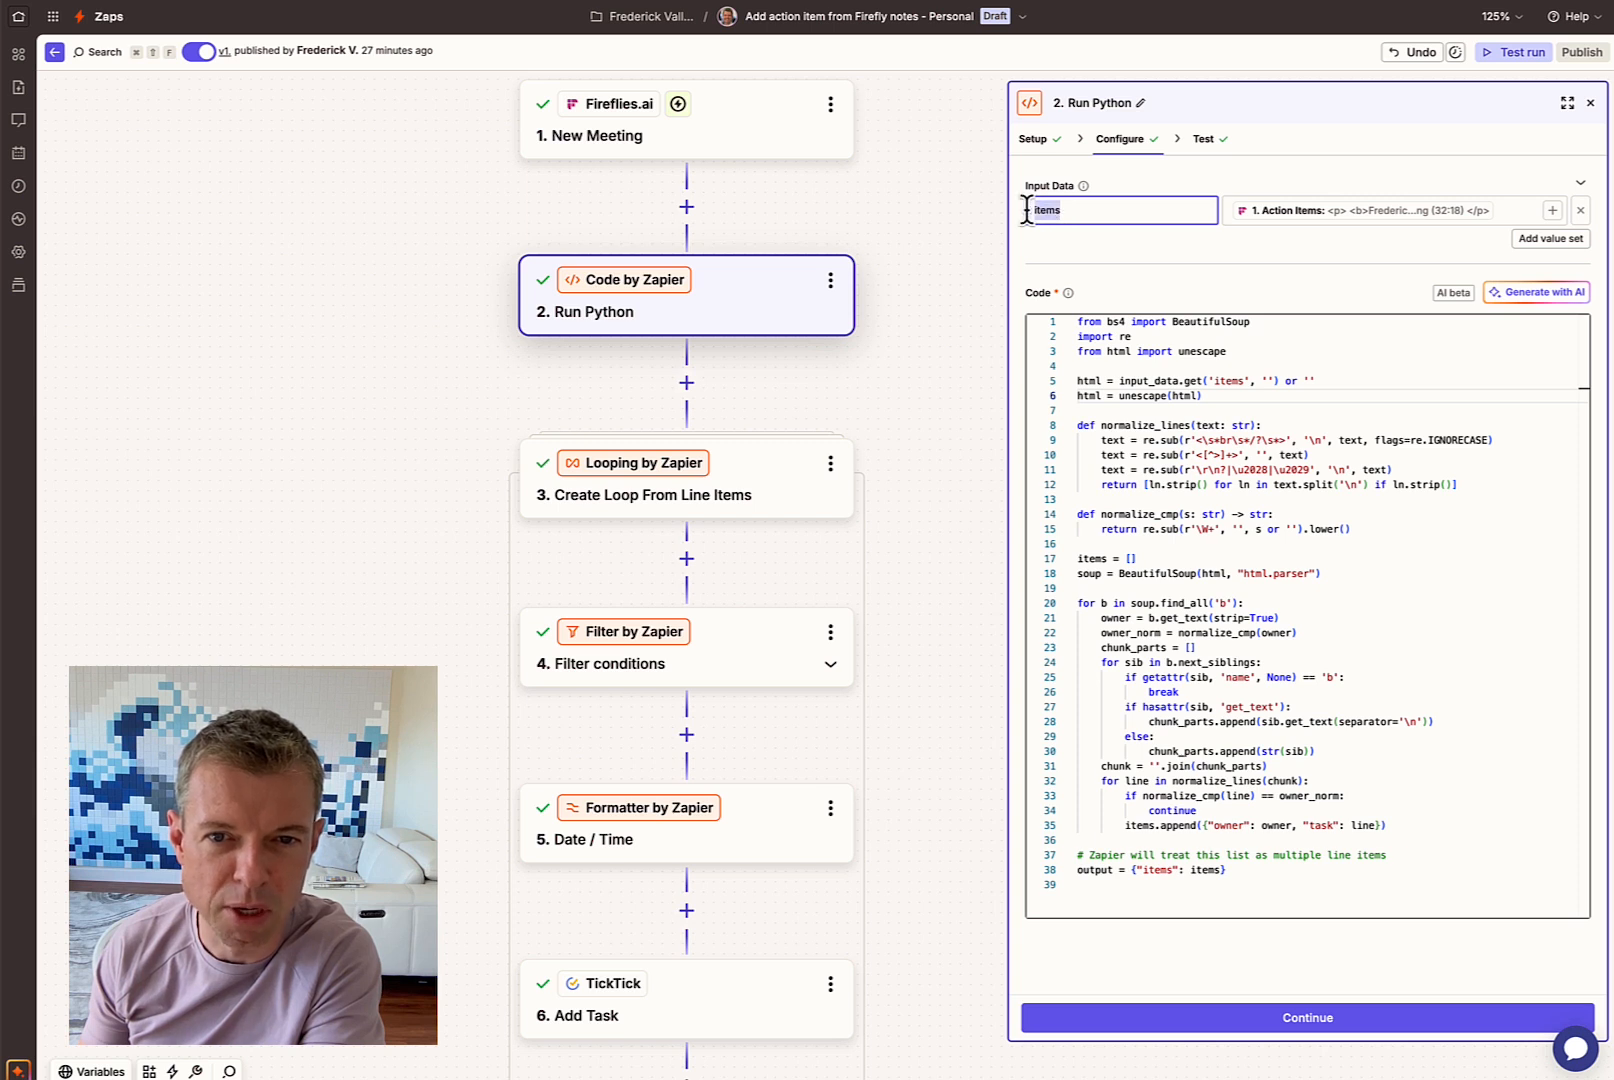
double_click(1228, 380)
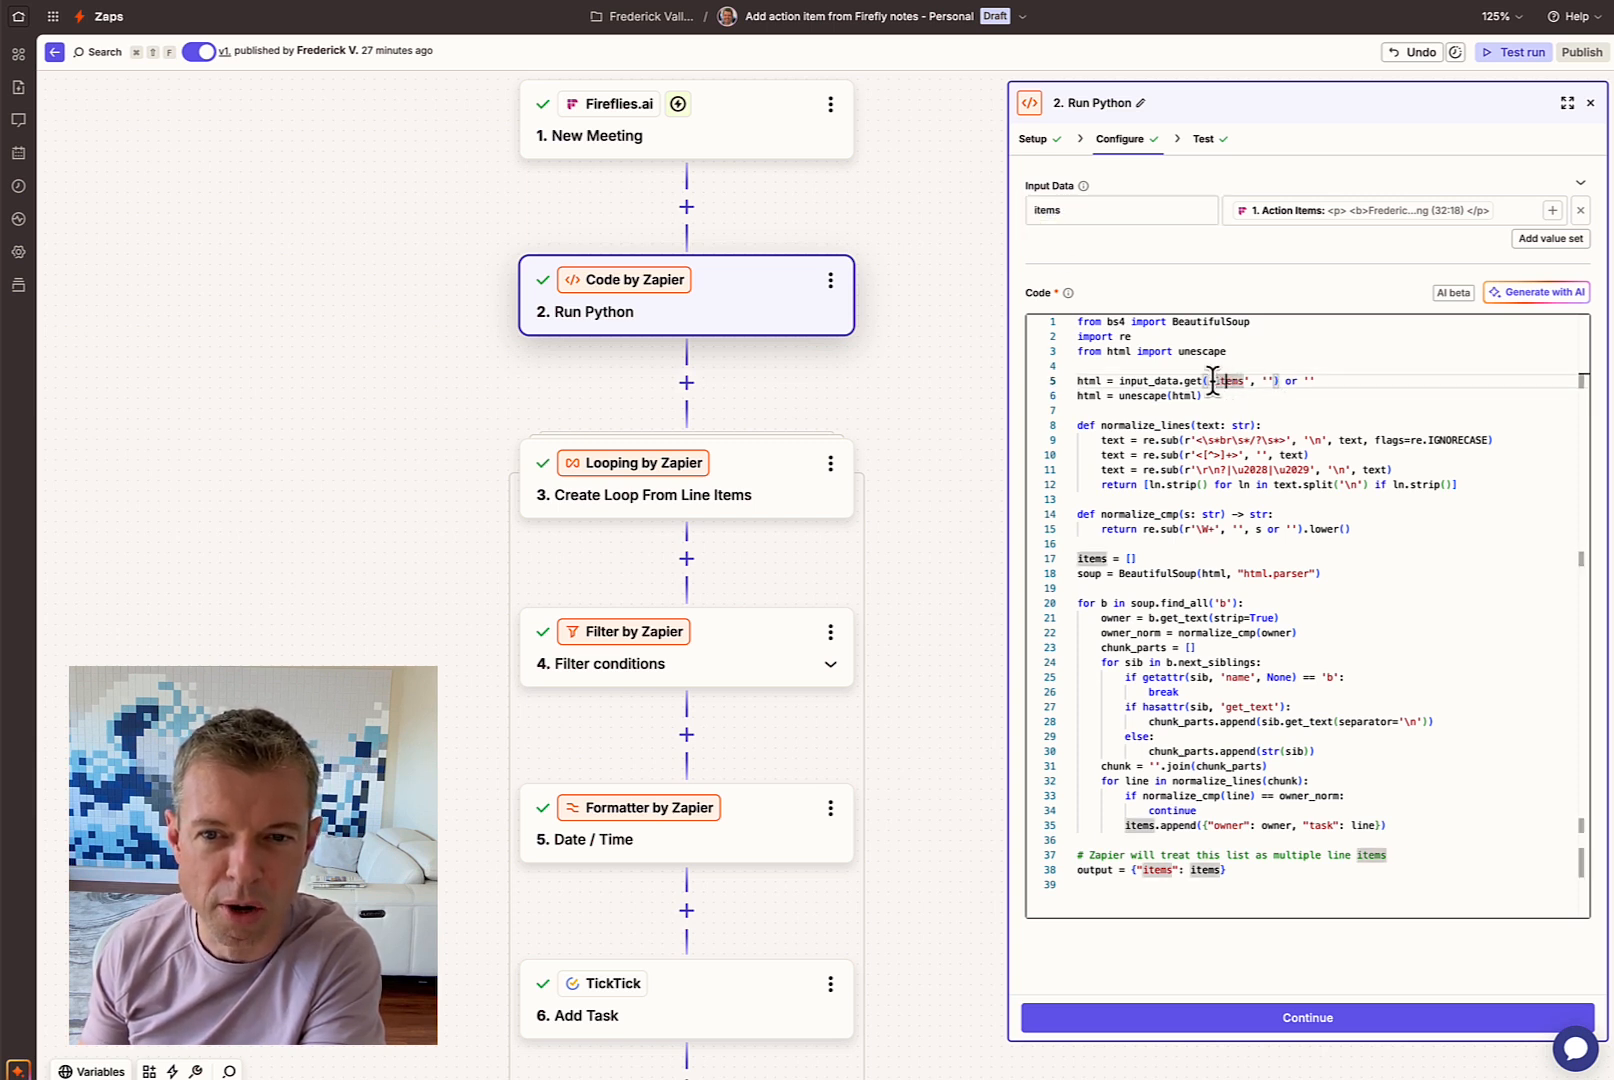
drag(1216, 380, 1240, 380)
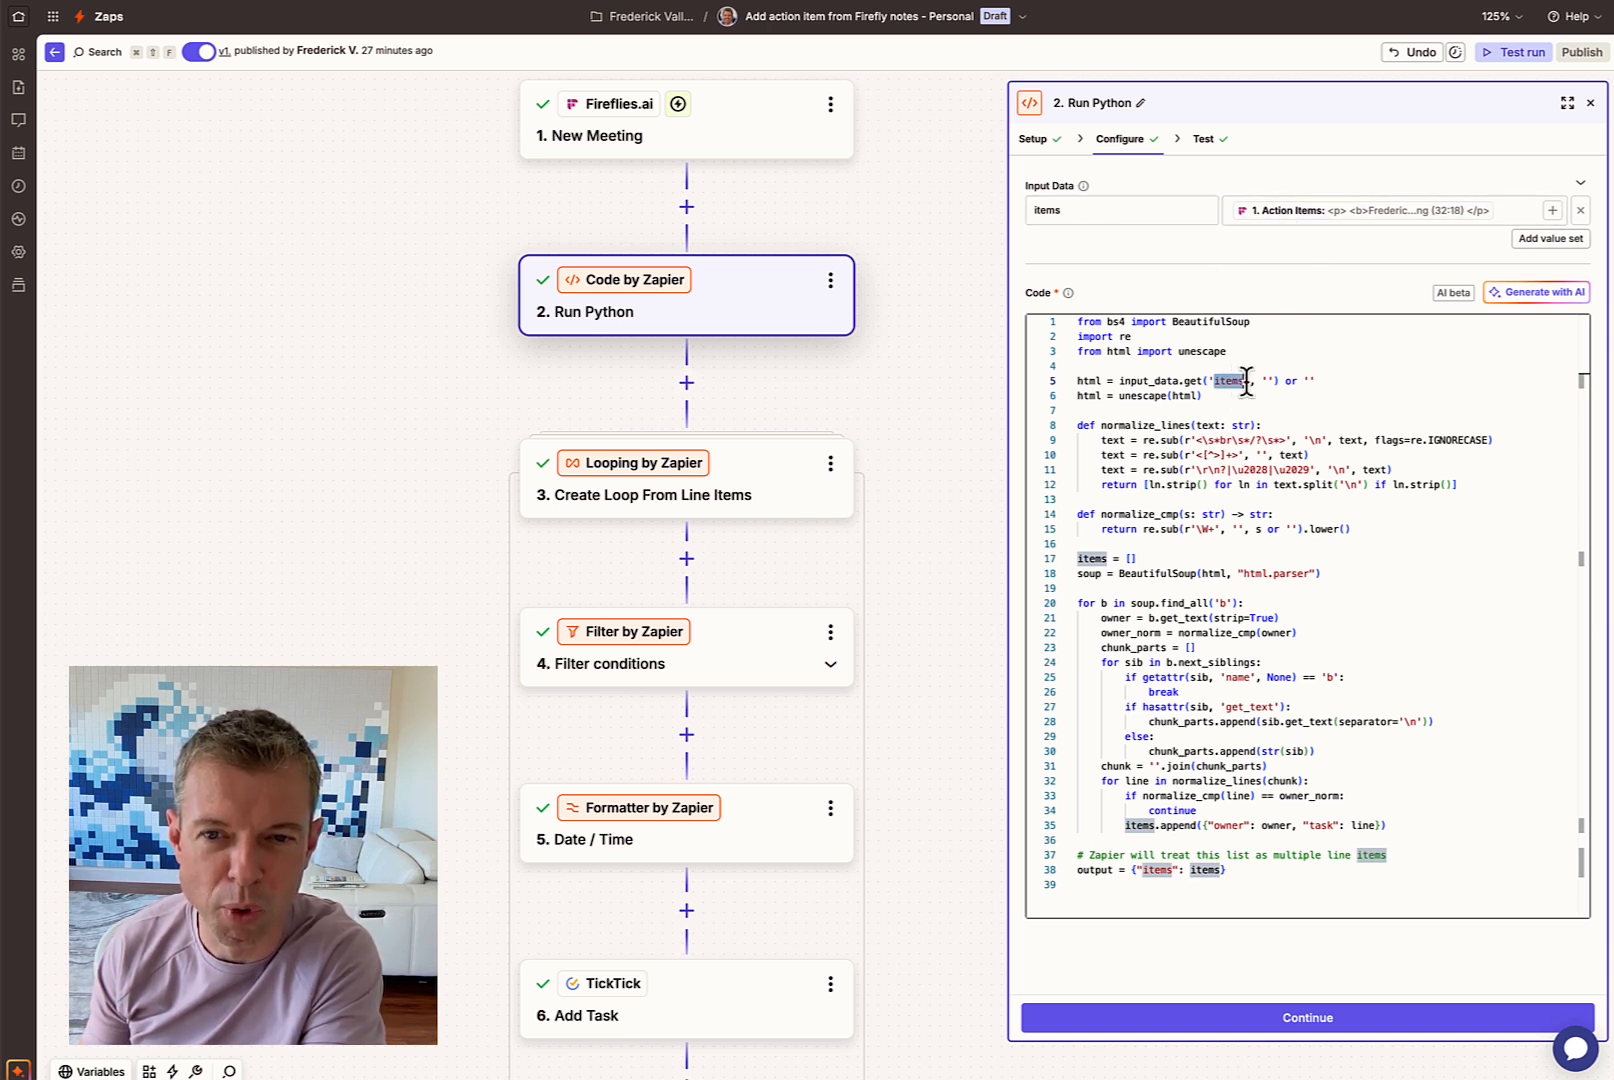
click(1080, 210)
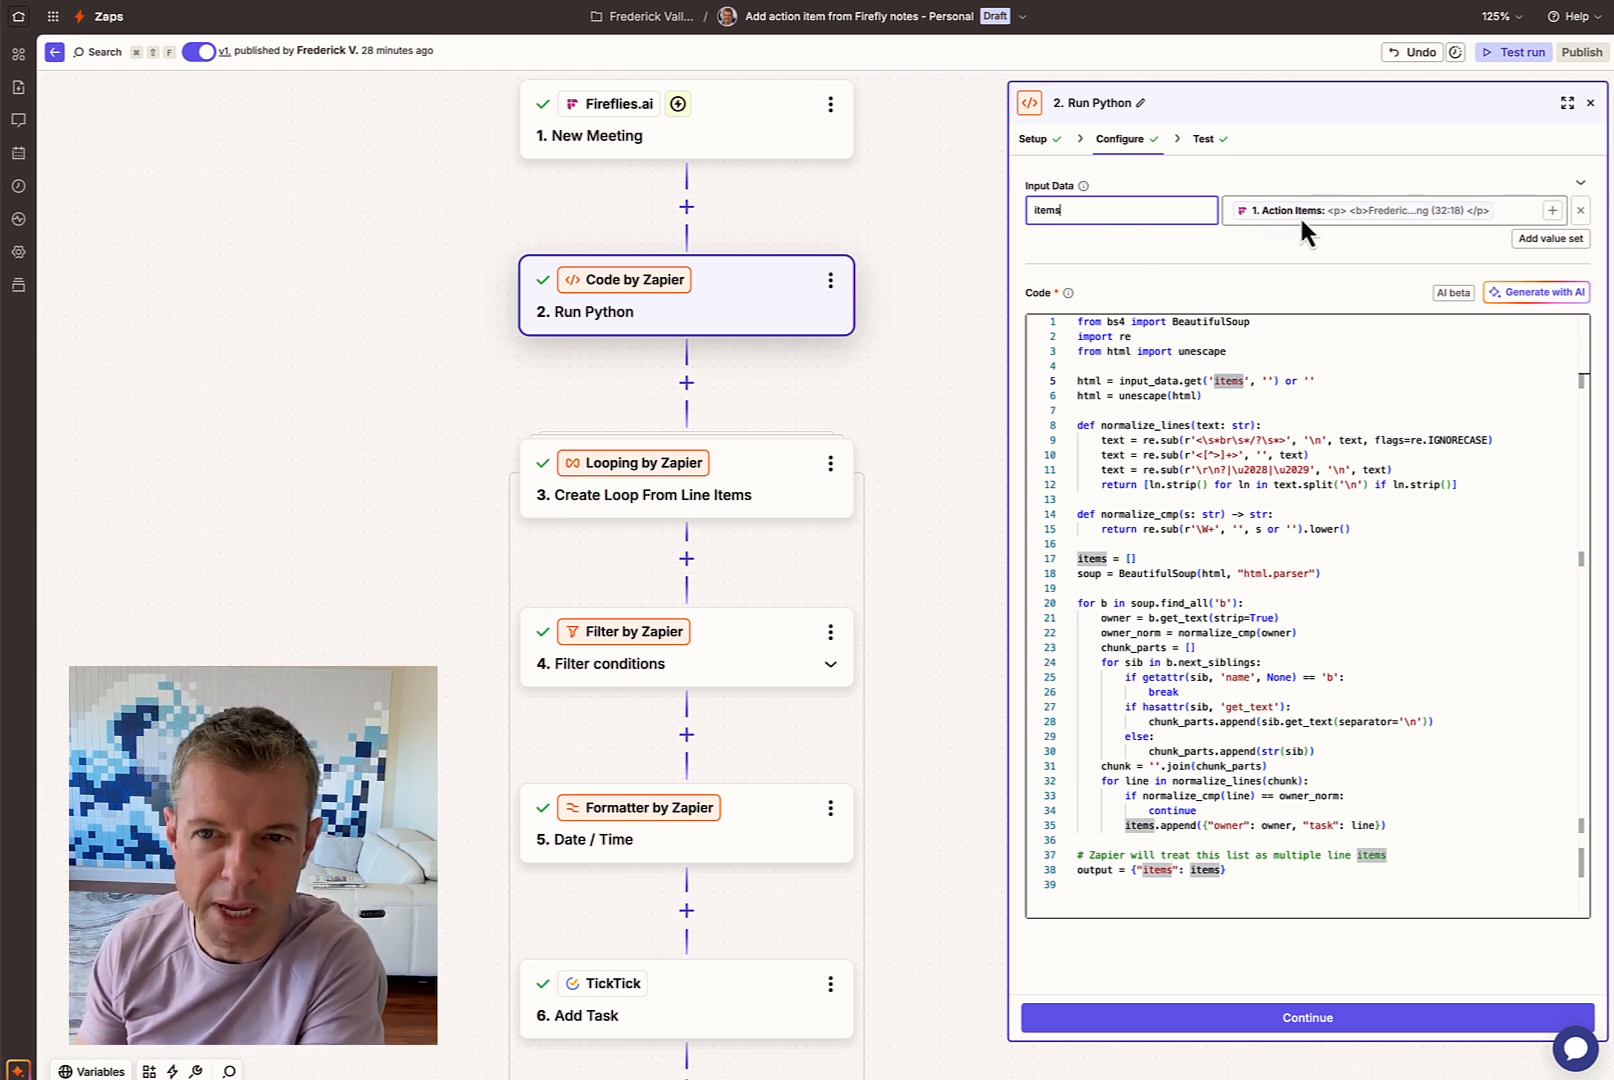
click(1349, 382)
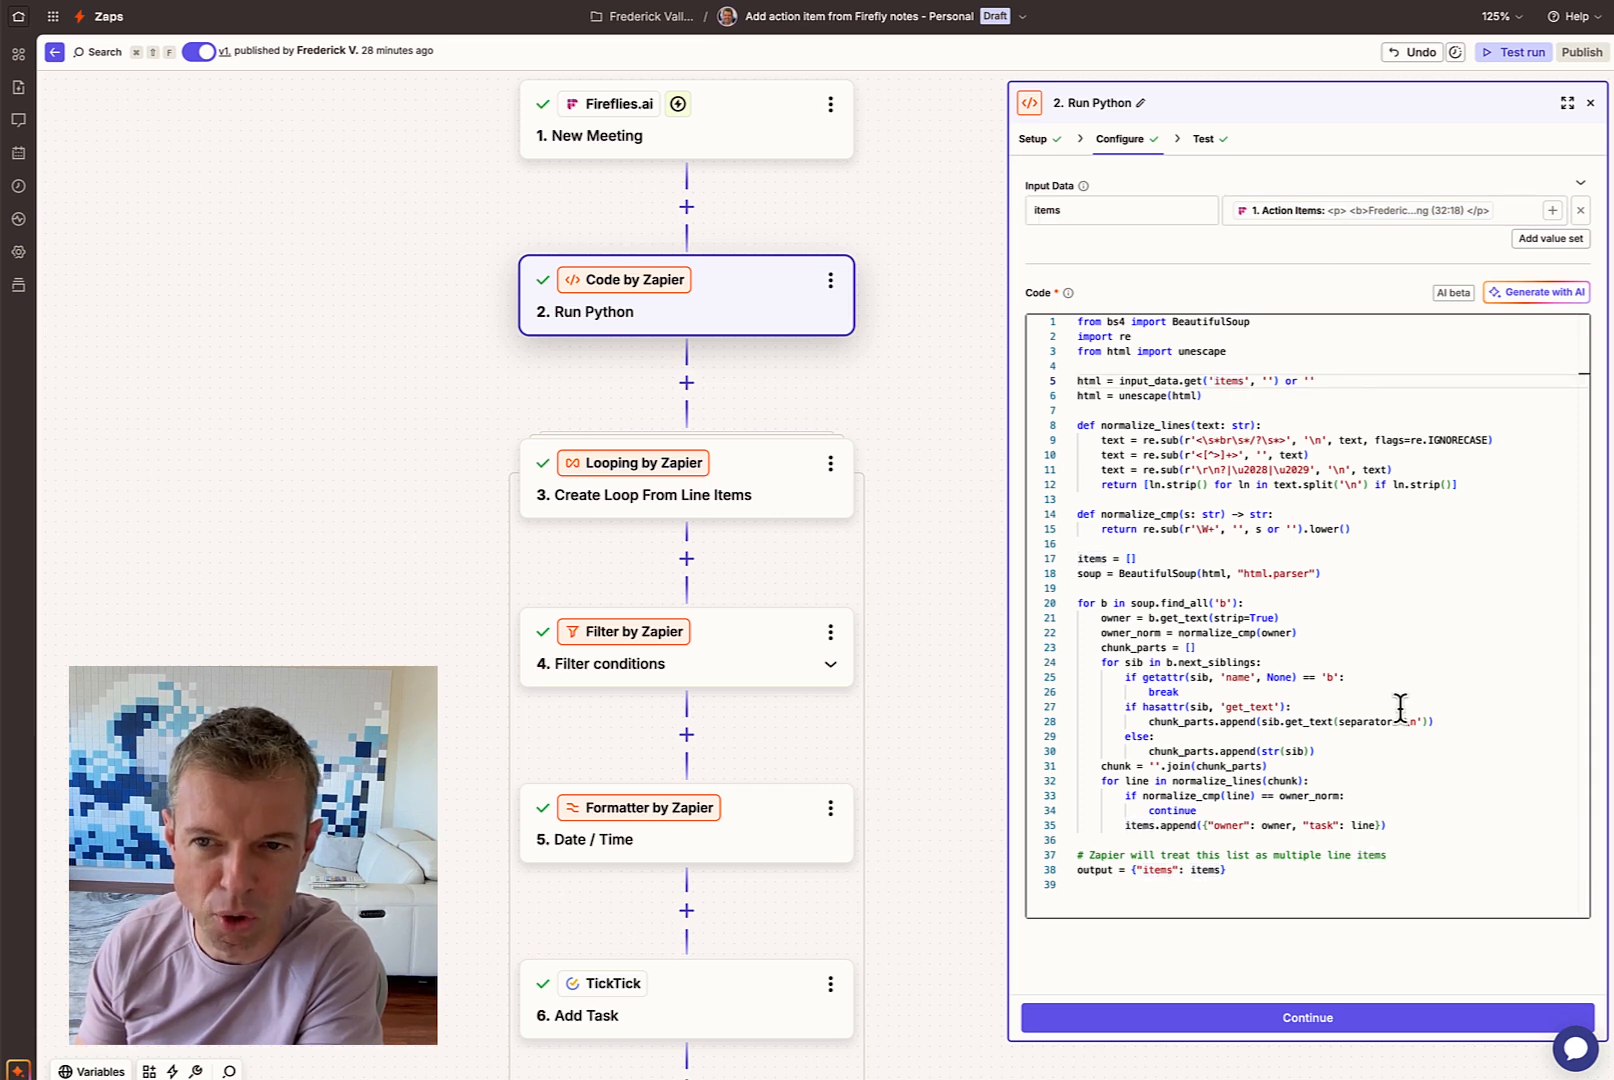
Step: Review the Run Python step's test output of owners and tasks, and continue to the Looping by Zapier step
click(1315, 1022)
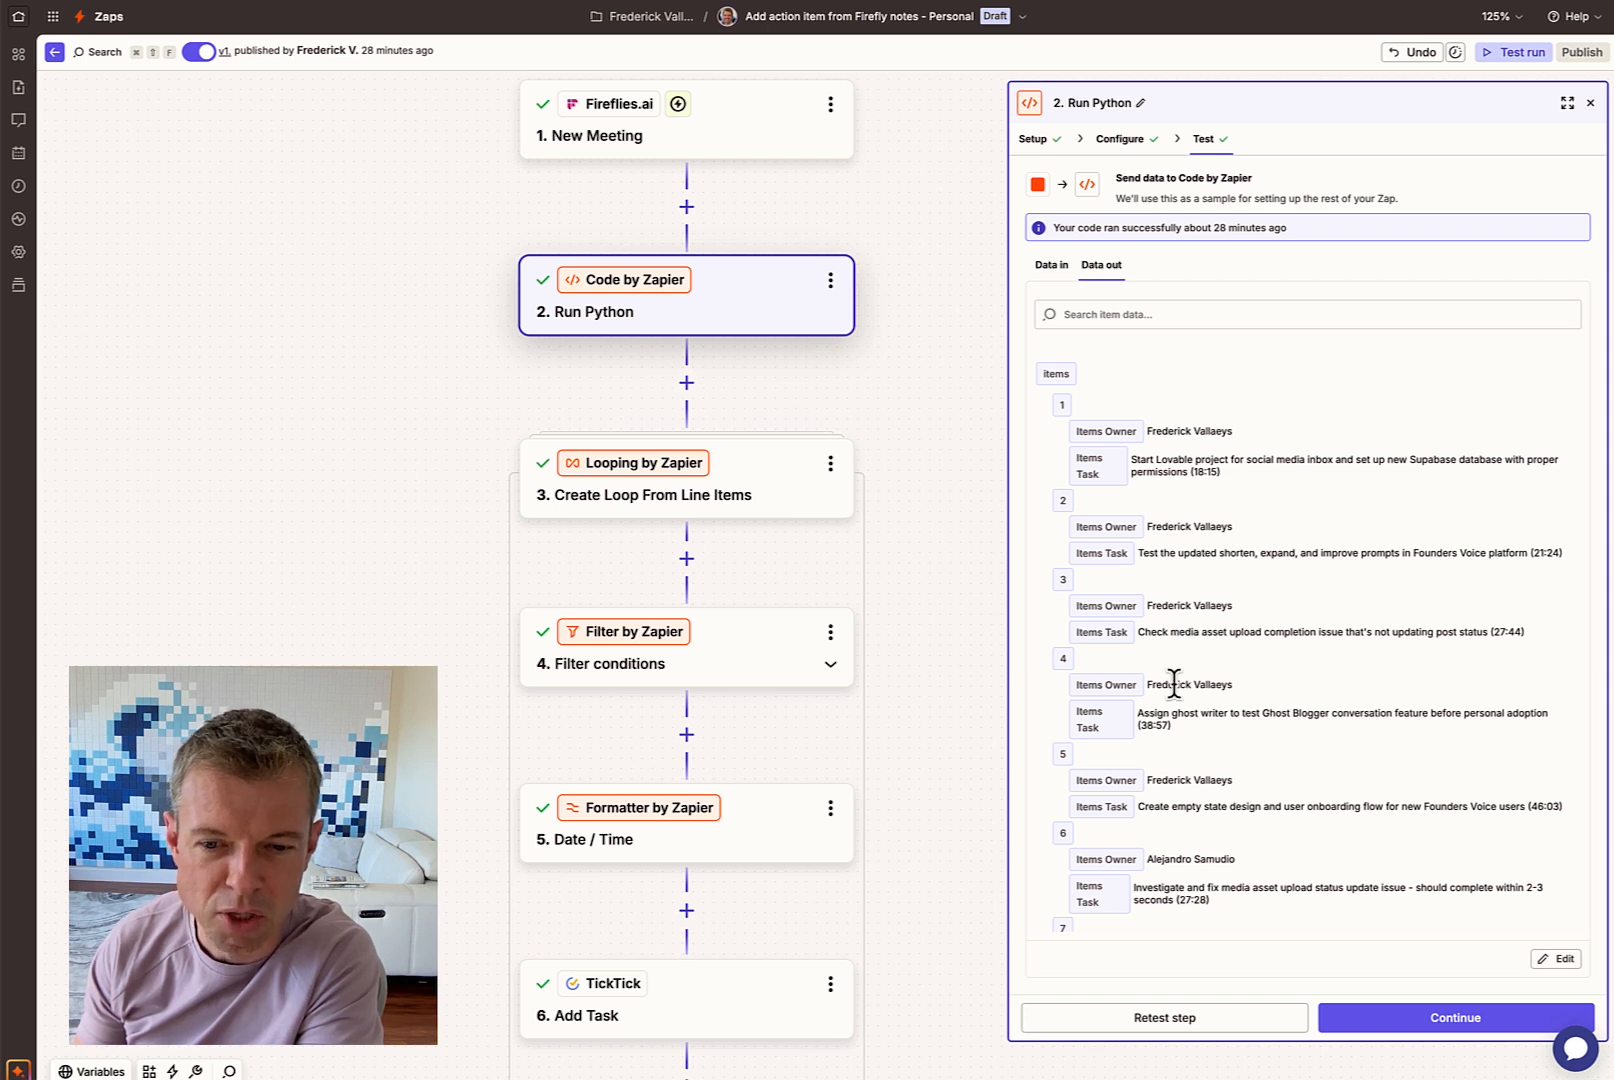
click(1414, 1012)
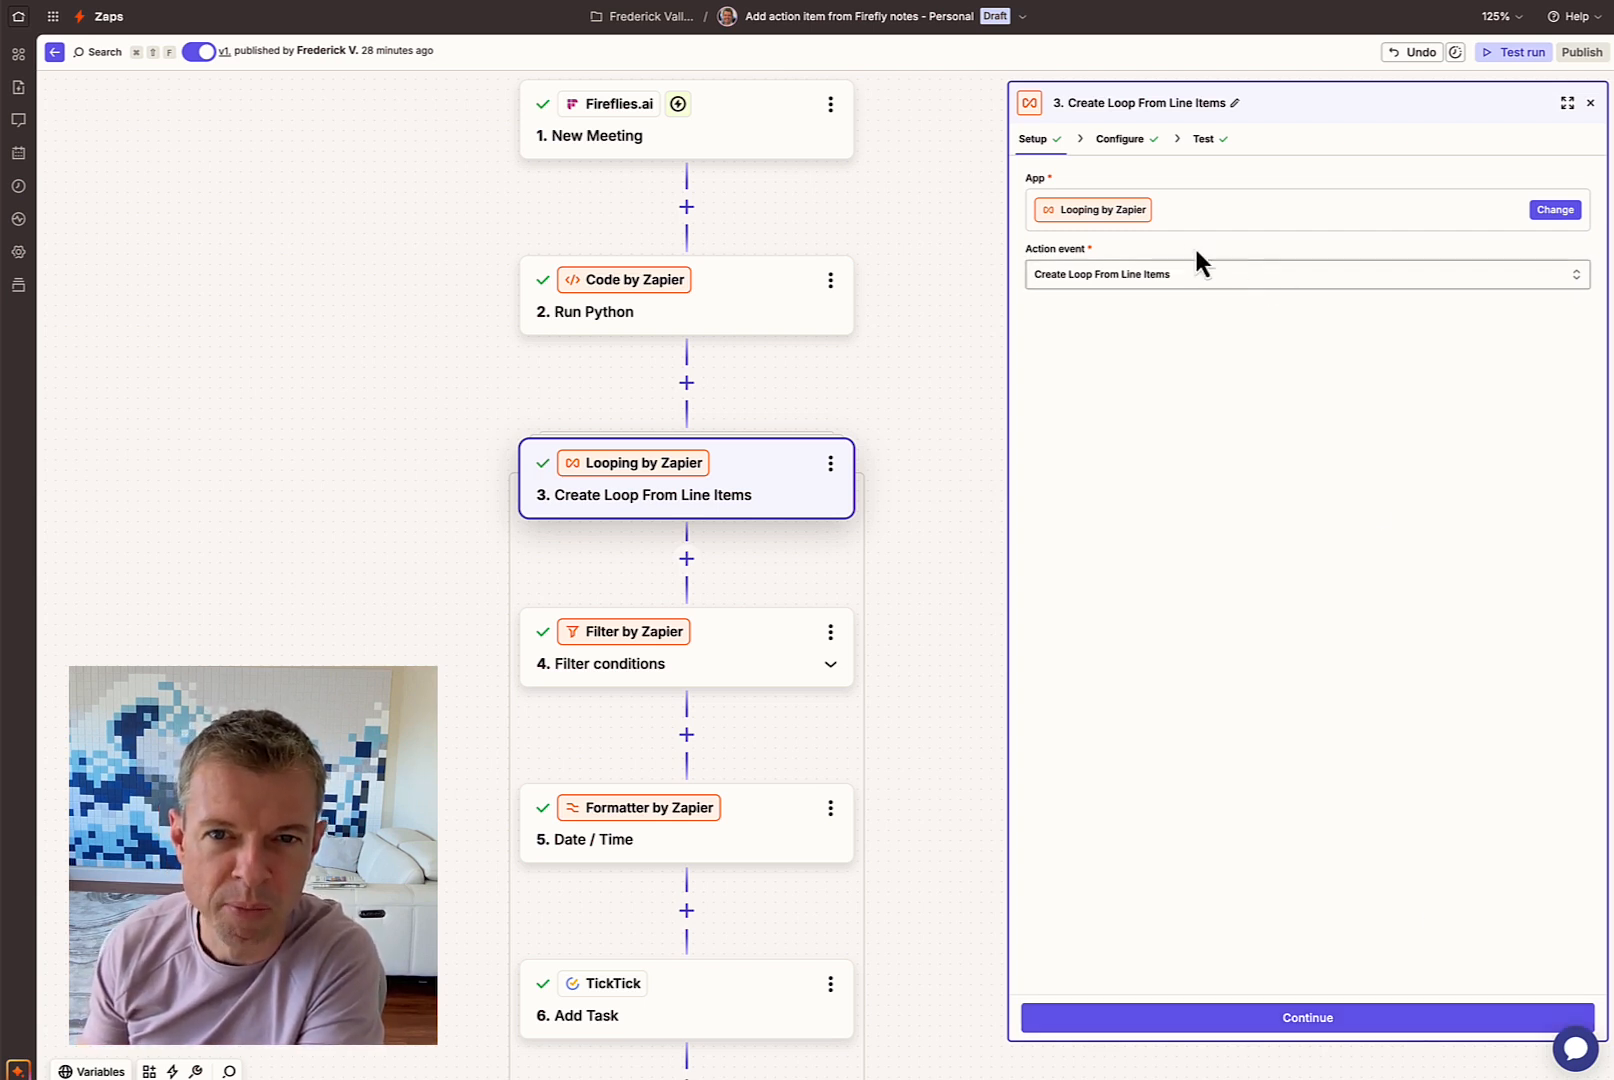
Step: Browse the utility apps for the looping step, search for "loop" to find Looping, and keep the current app
click(1546, 212)
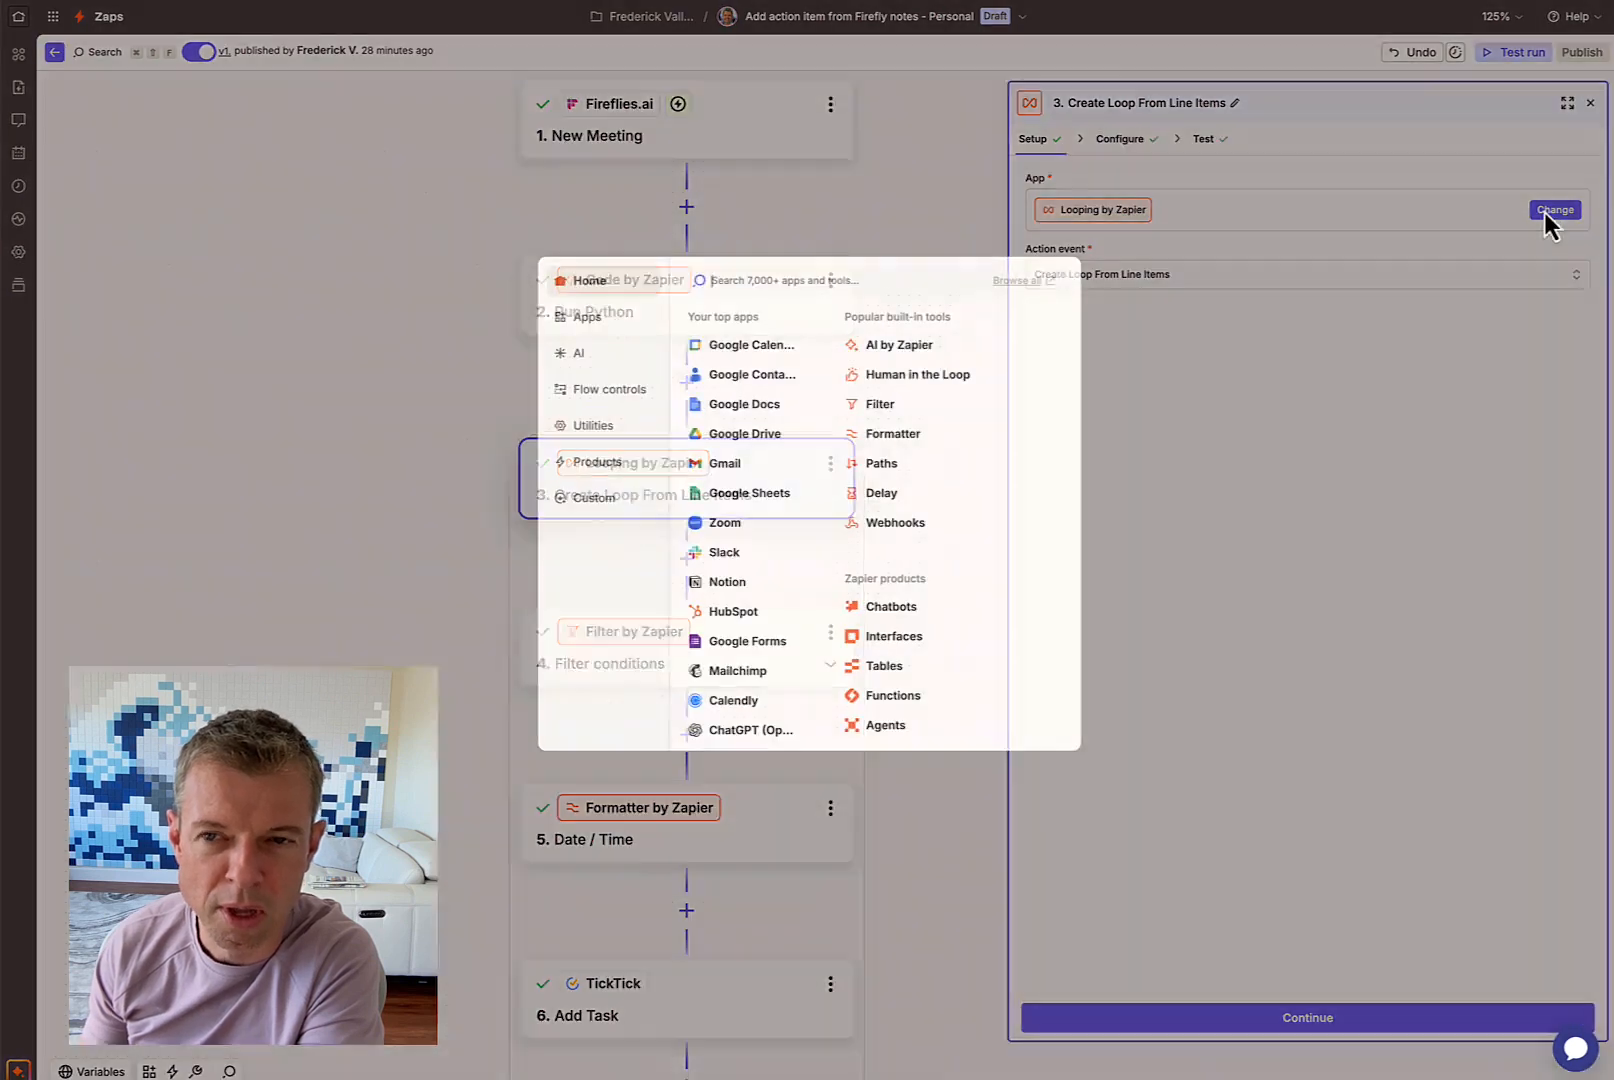
click(612, 437)
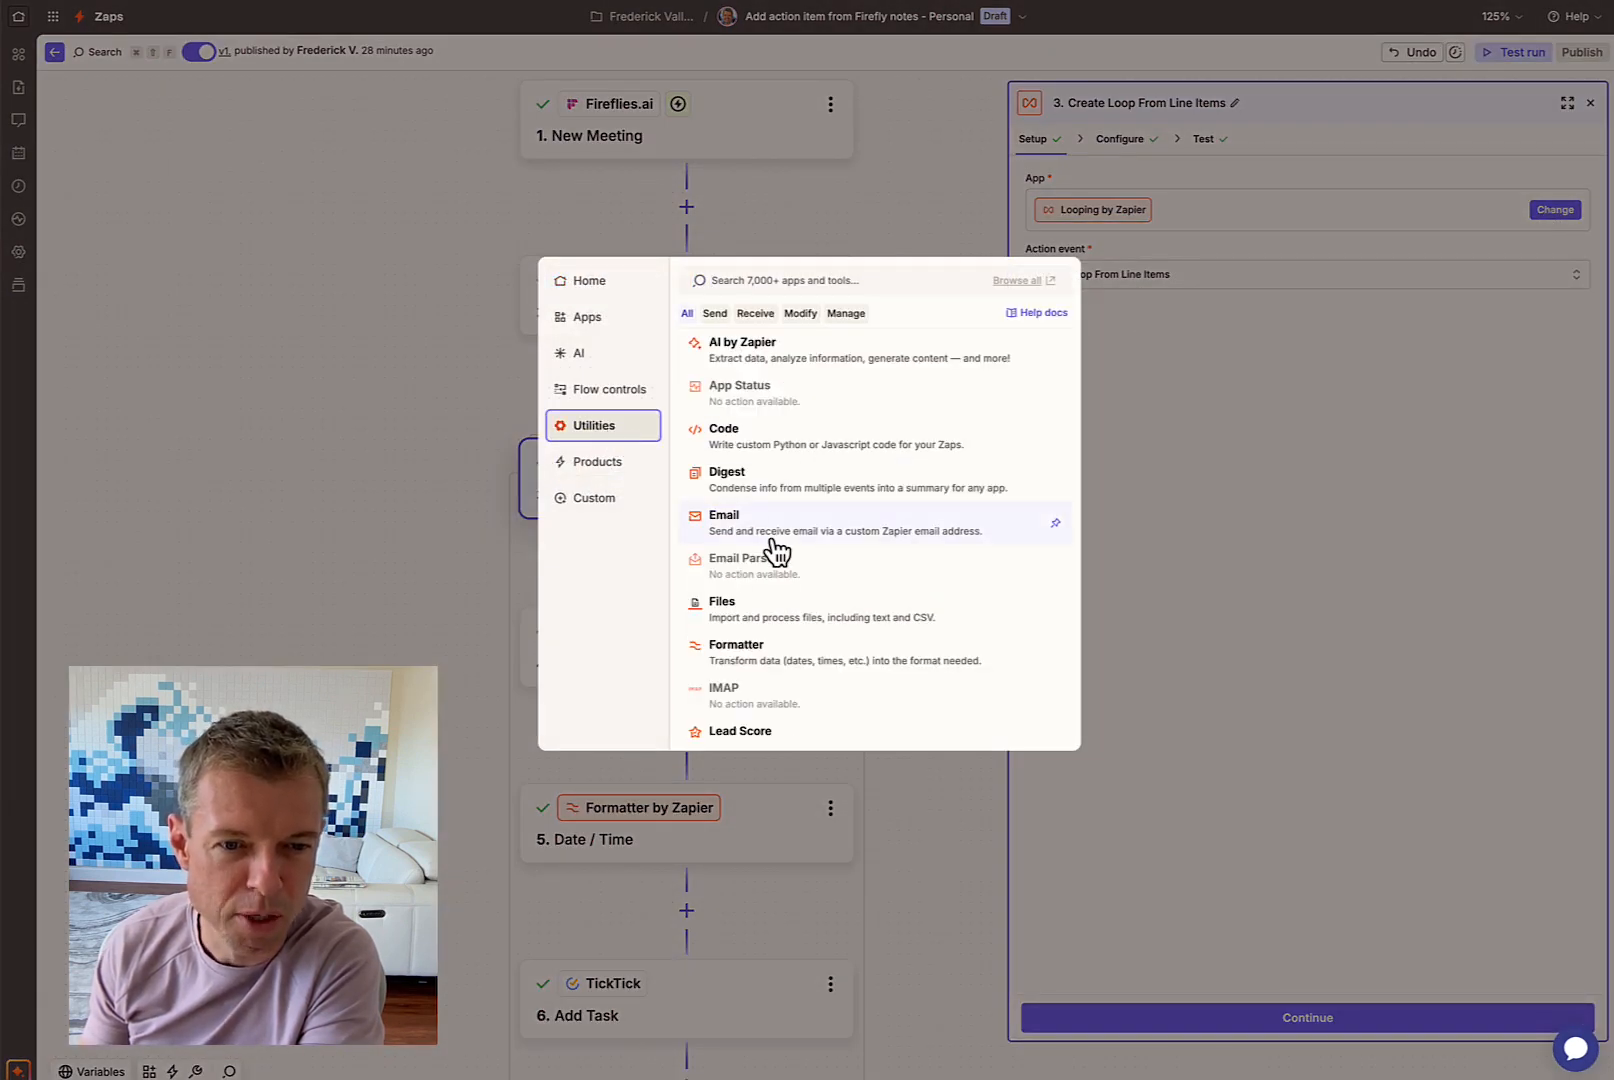
scroll(768, 548, down, 2)
scroll(776, 551, down, 3)
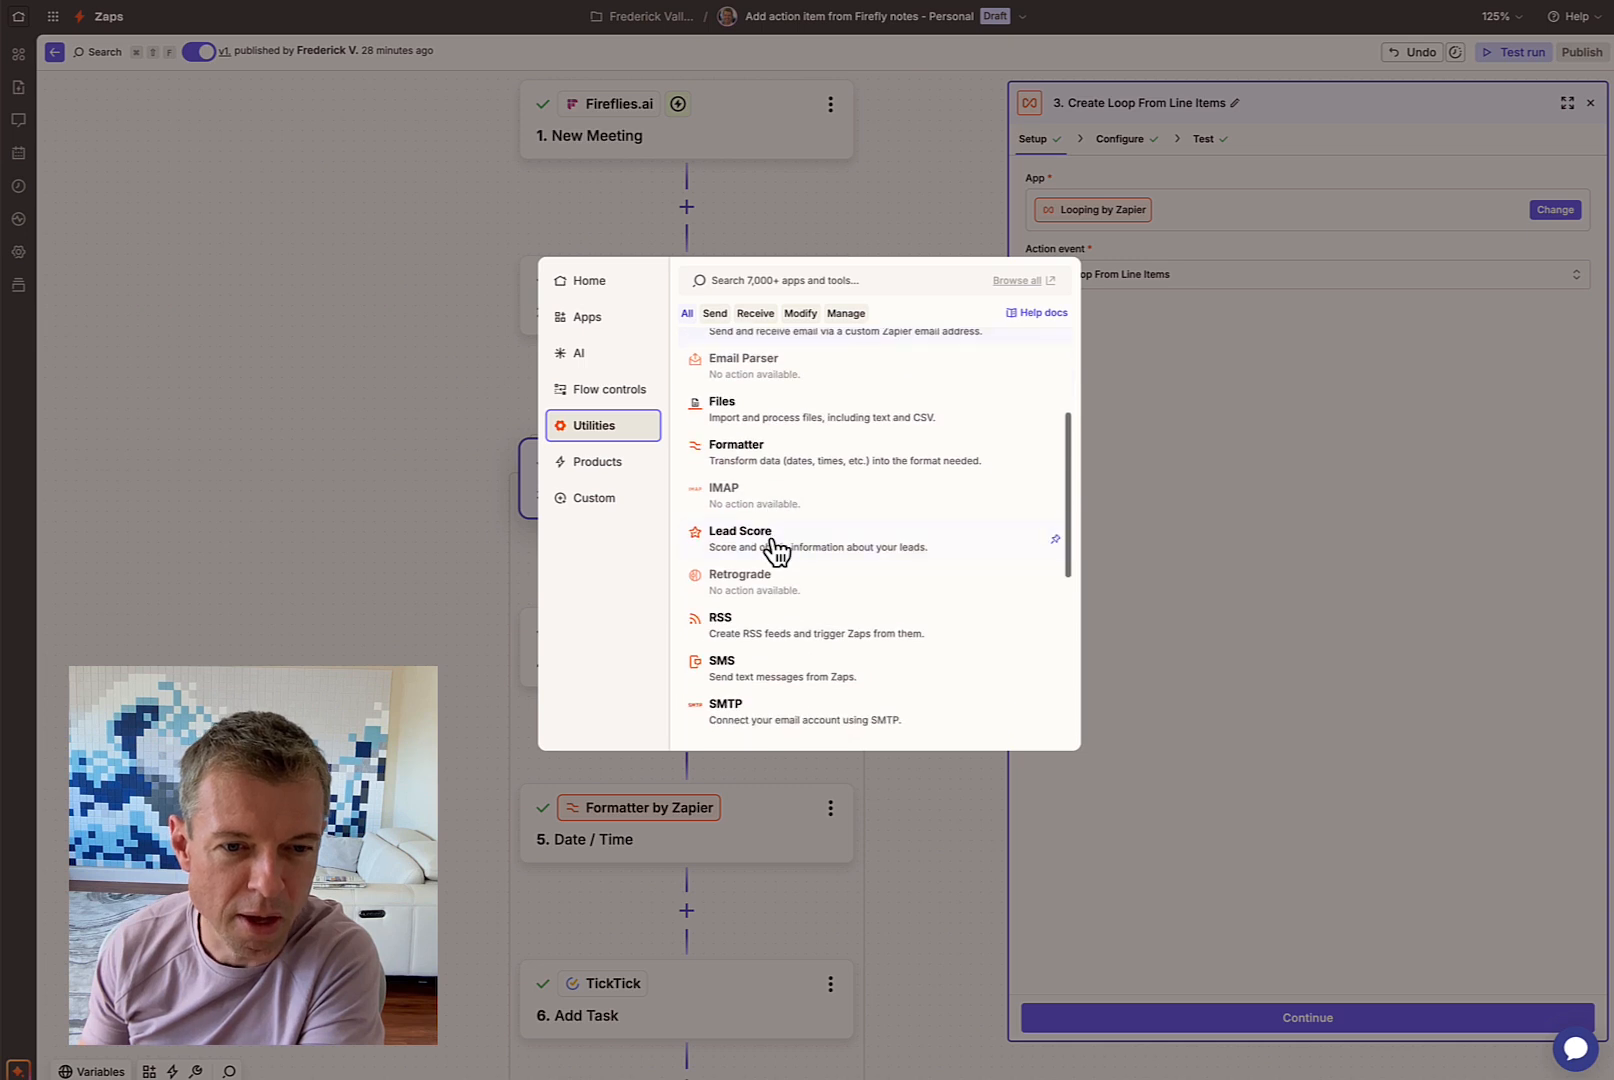
scroll(776, 551, up, 5)
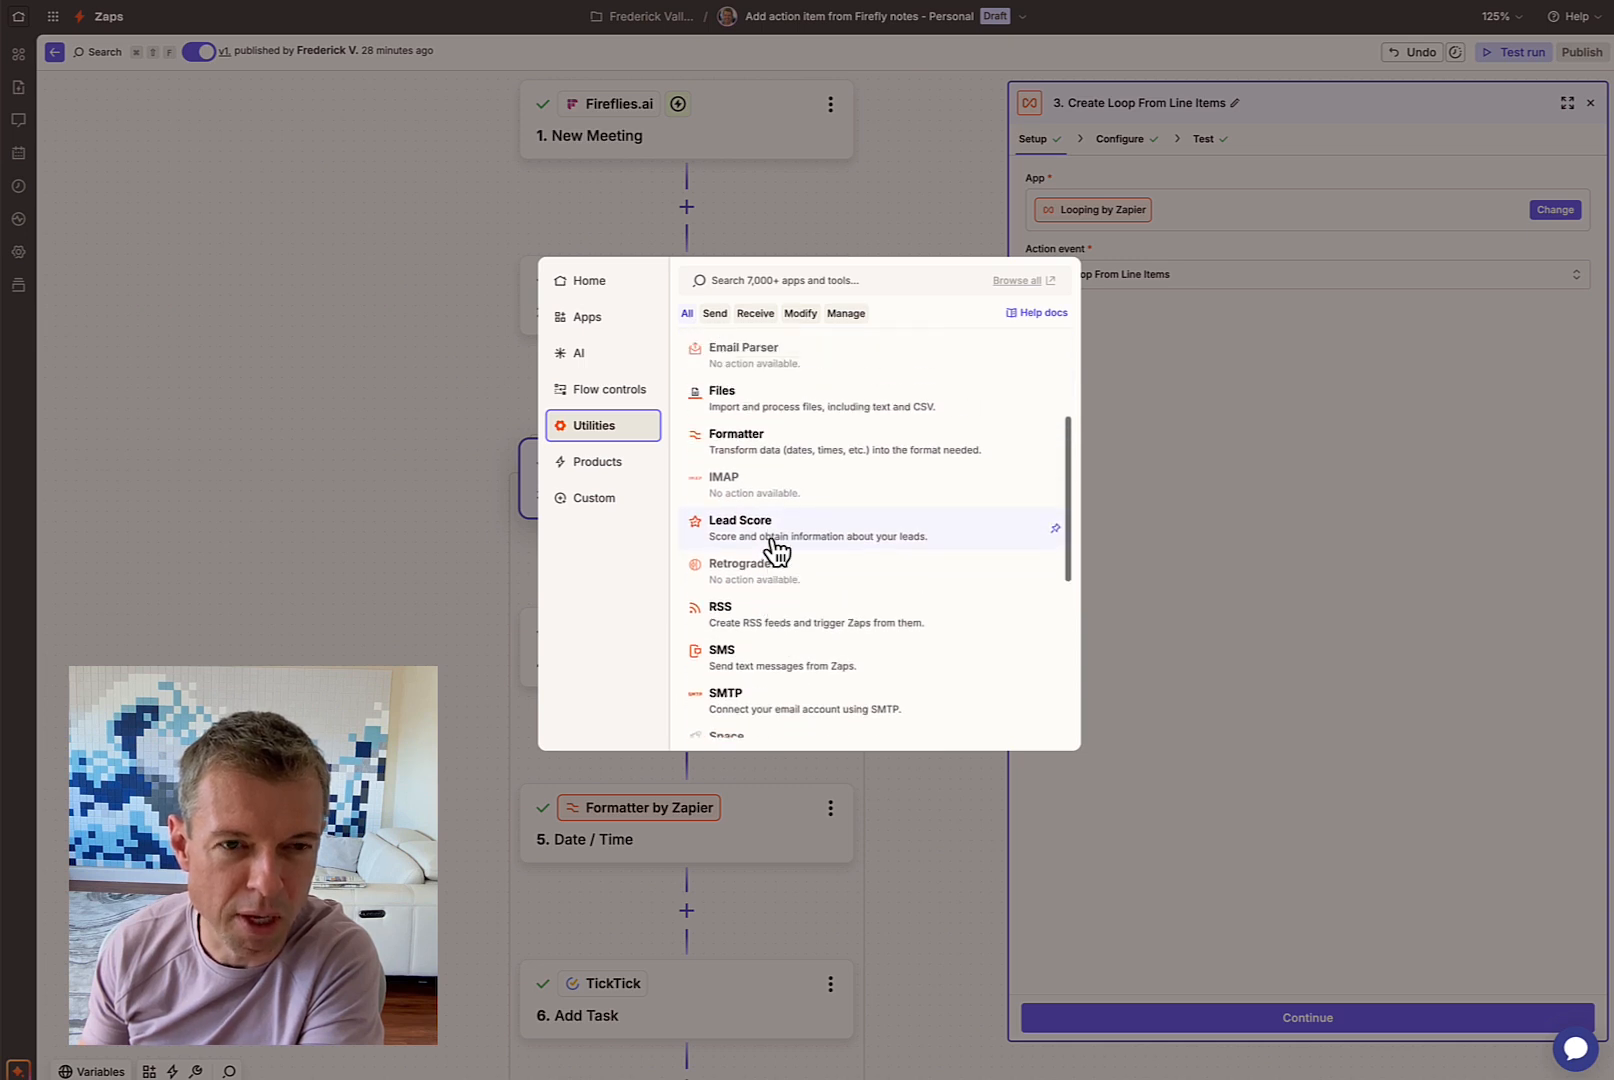
click(738, 281)
text(Coop)
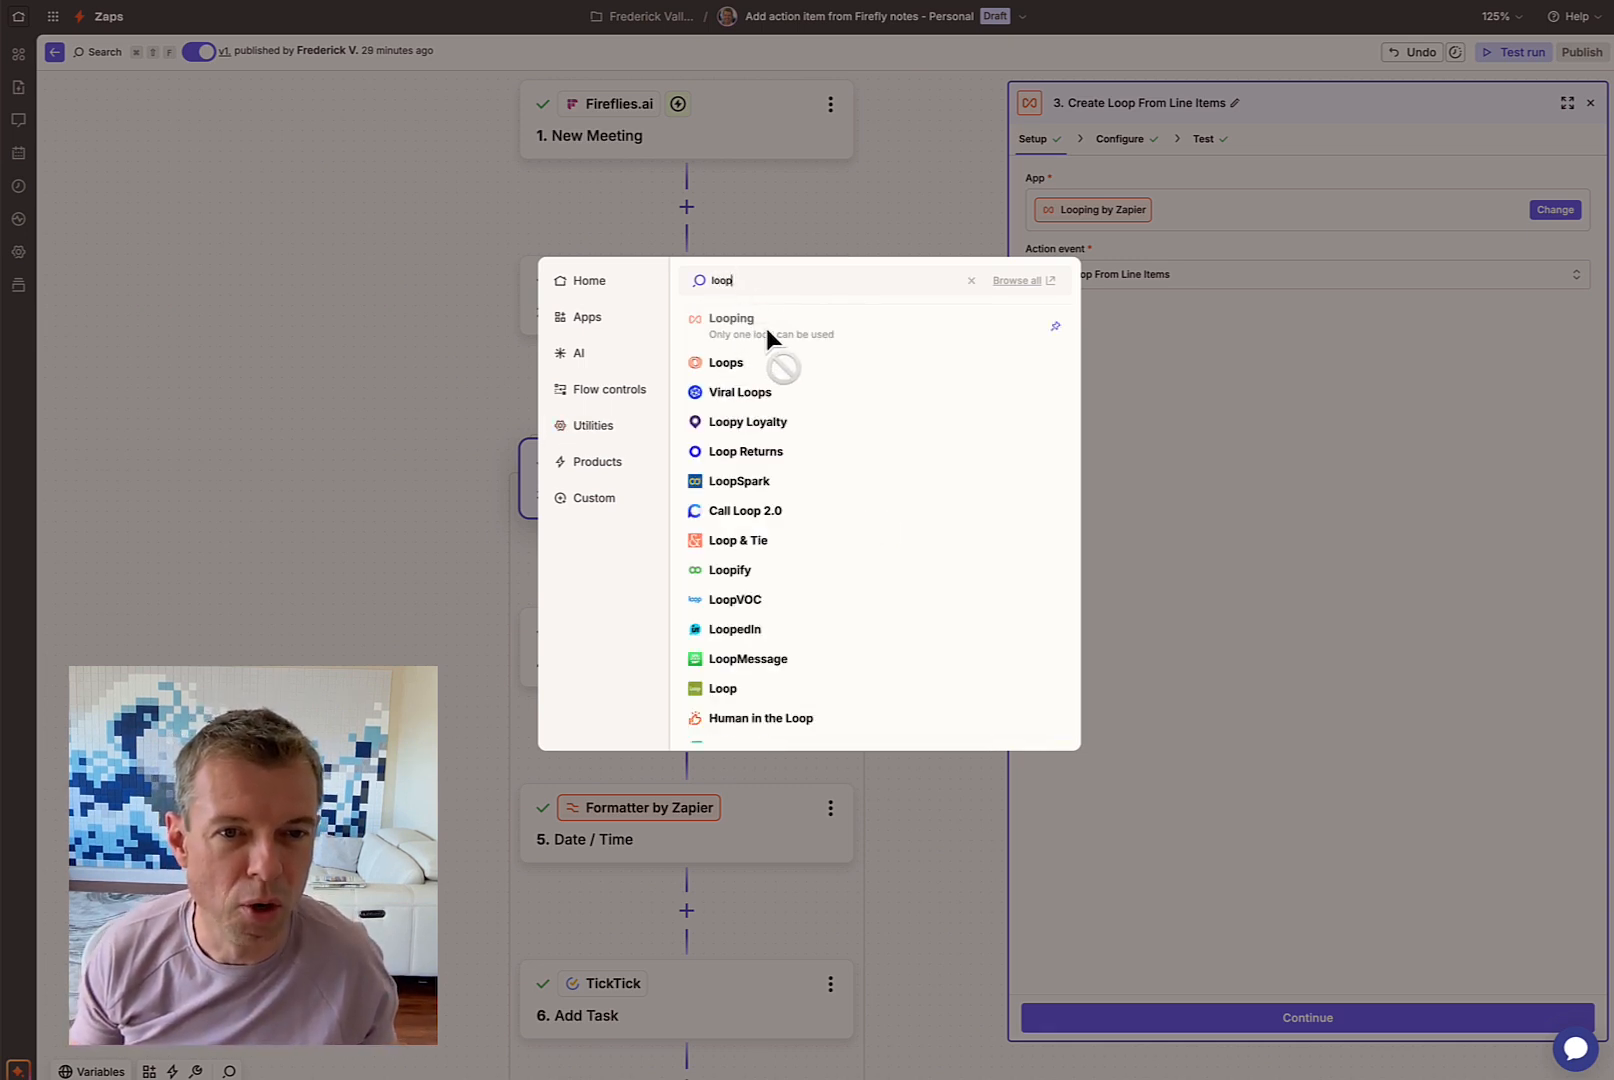
click(1148, 377)
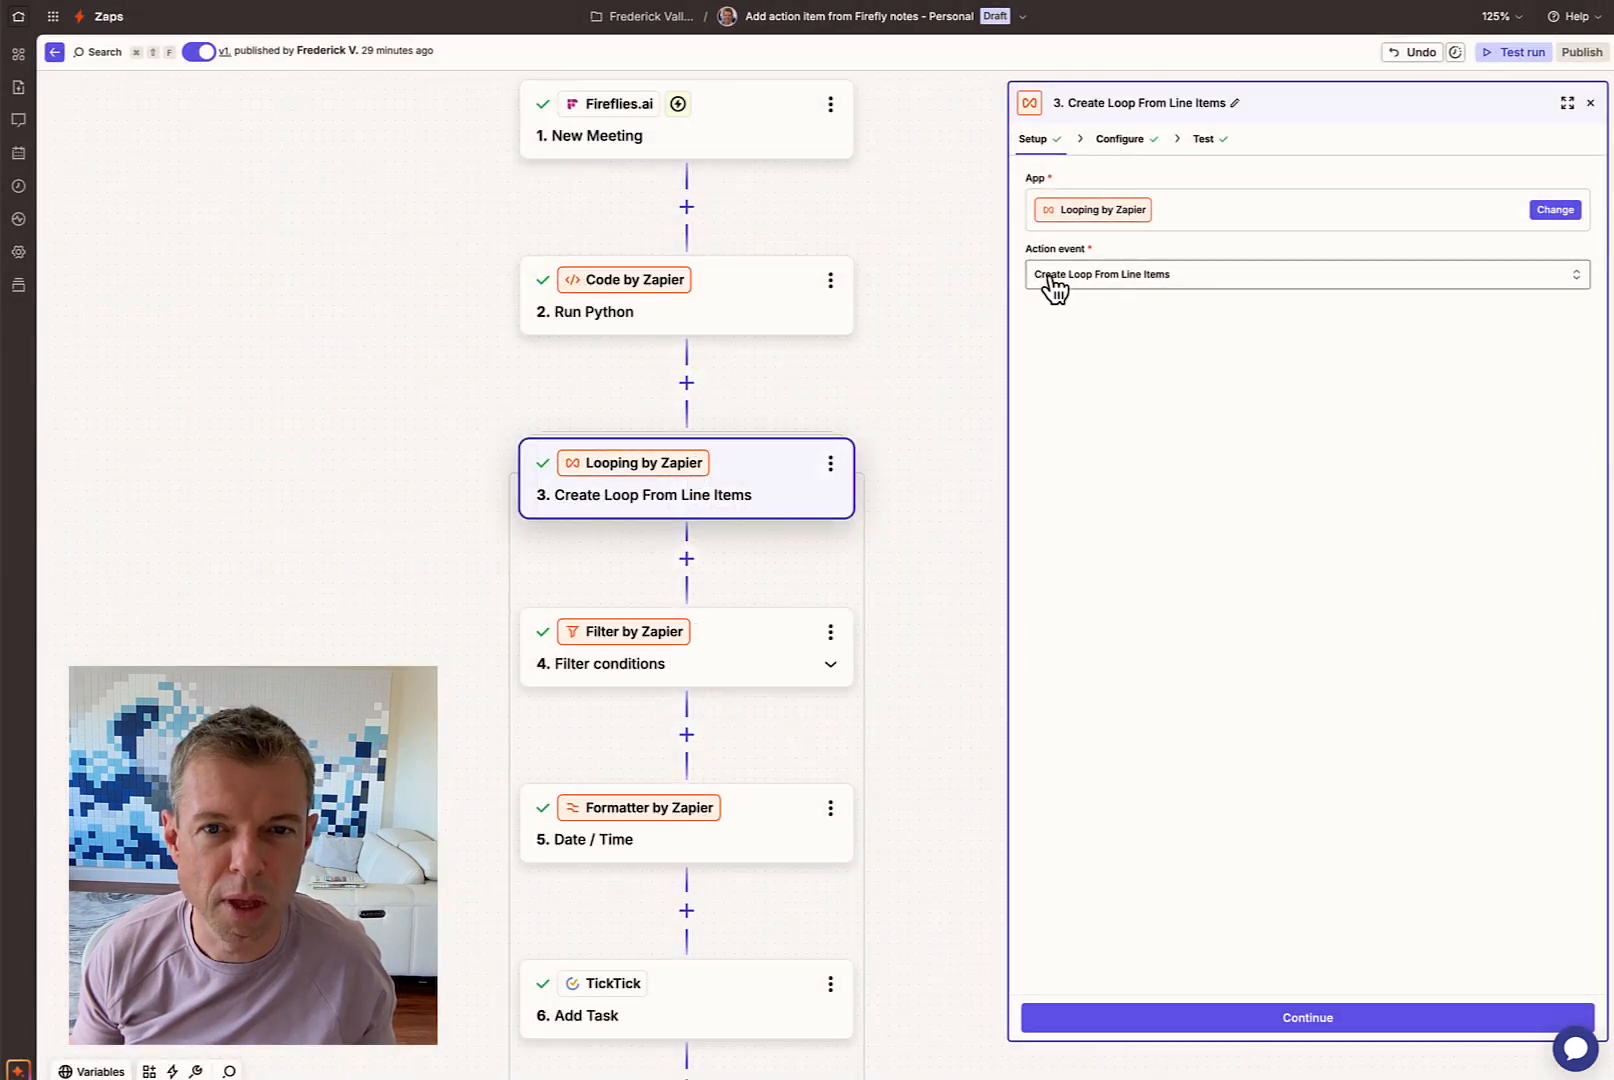
Step: Review the looping step's action events, keep Create Loop From Line Items, and open the step's configuration
click(1345, 280)
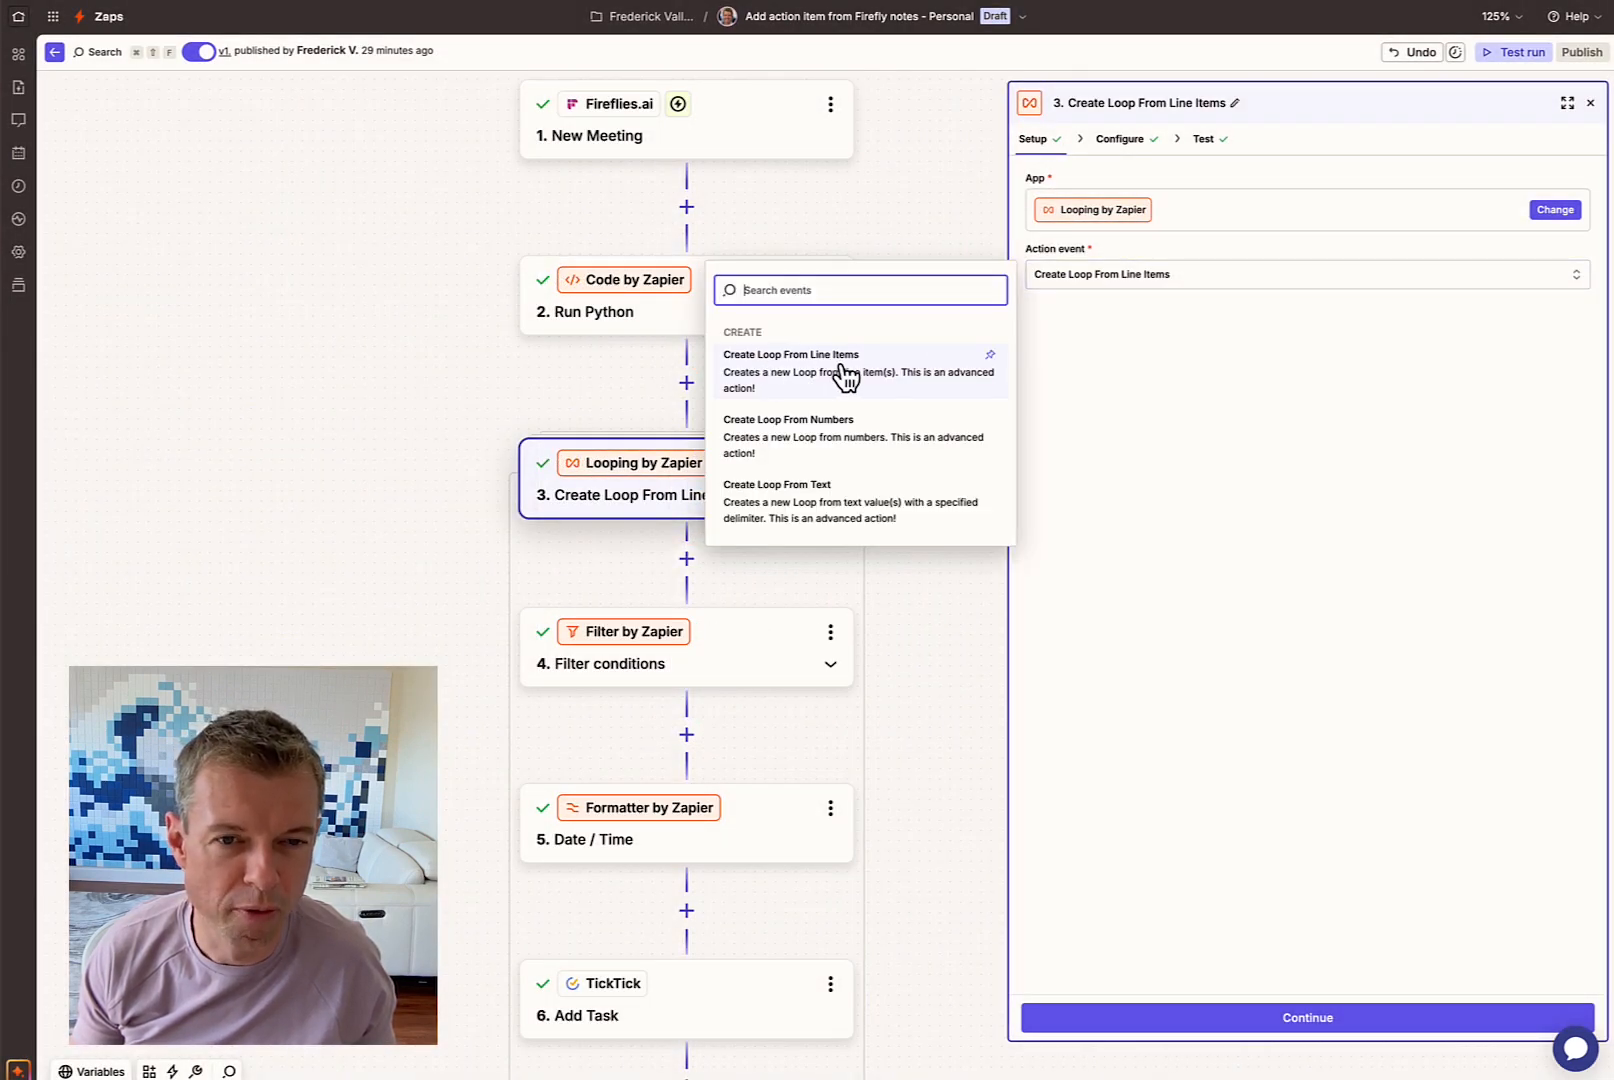
click(1222, 372)
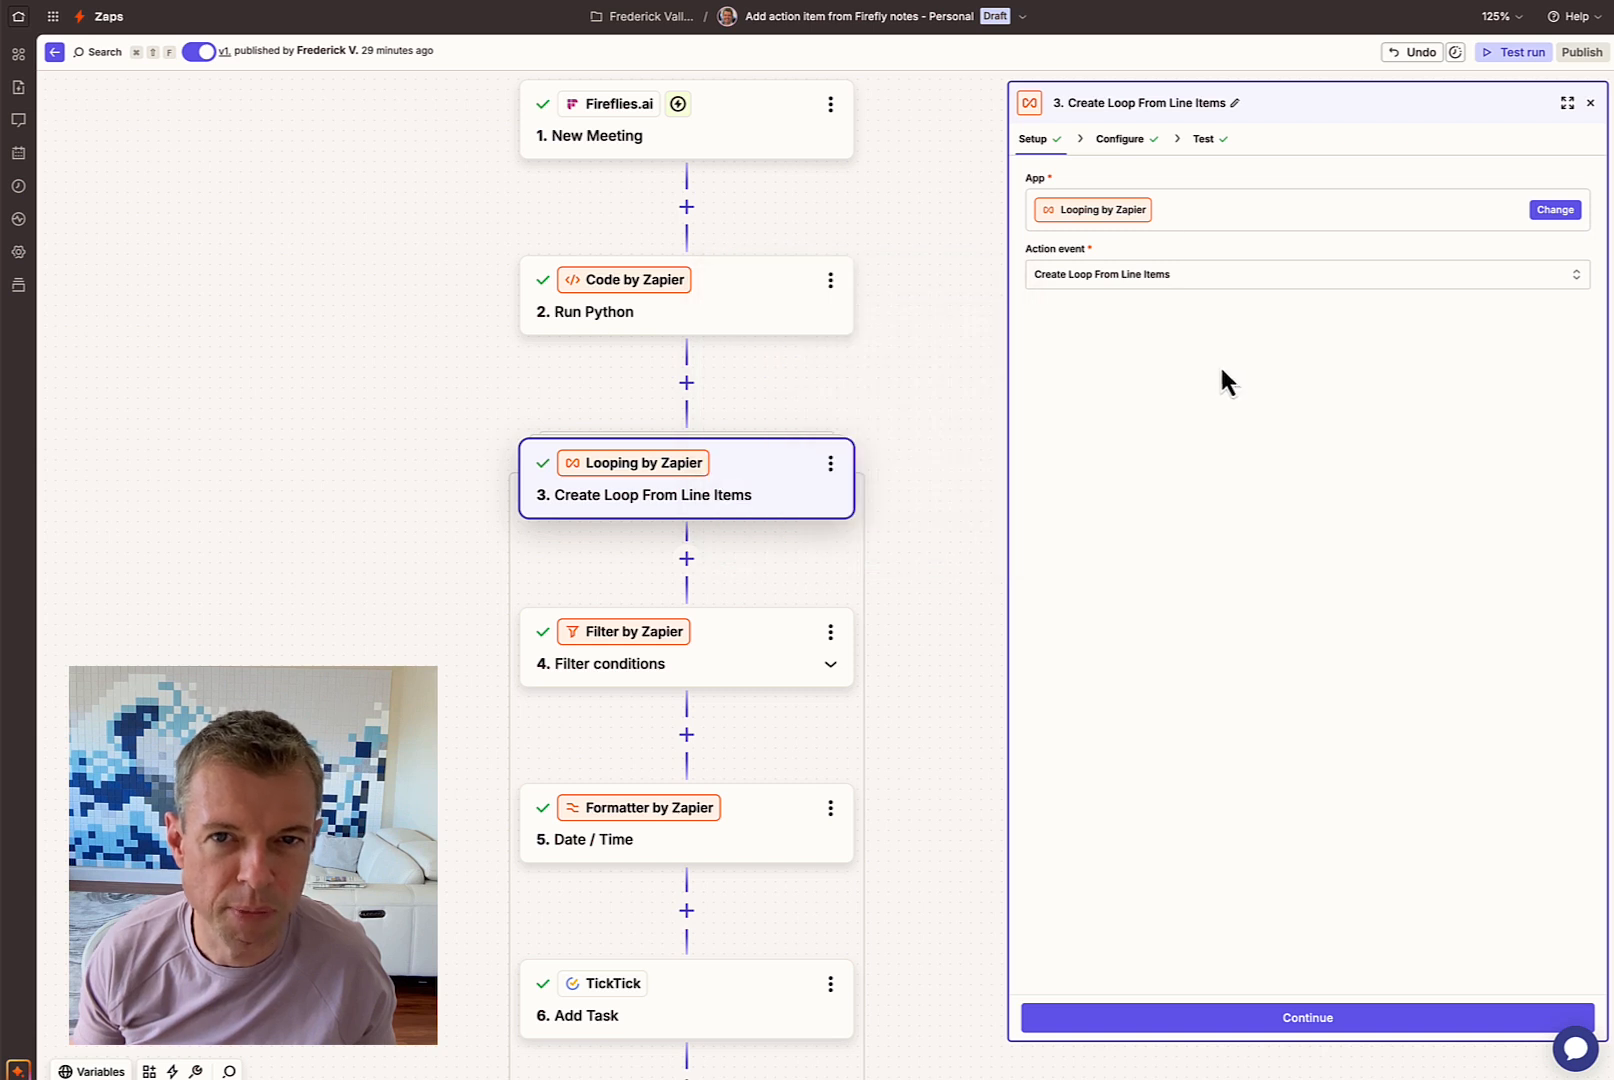
click(1133, 143)
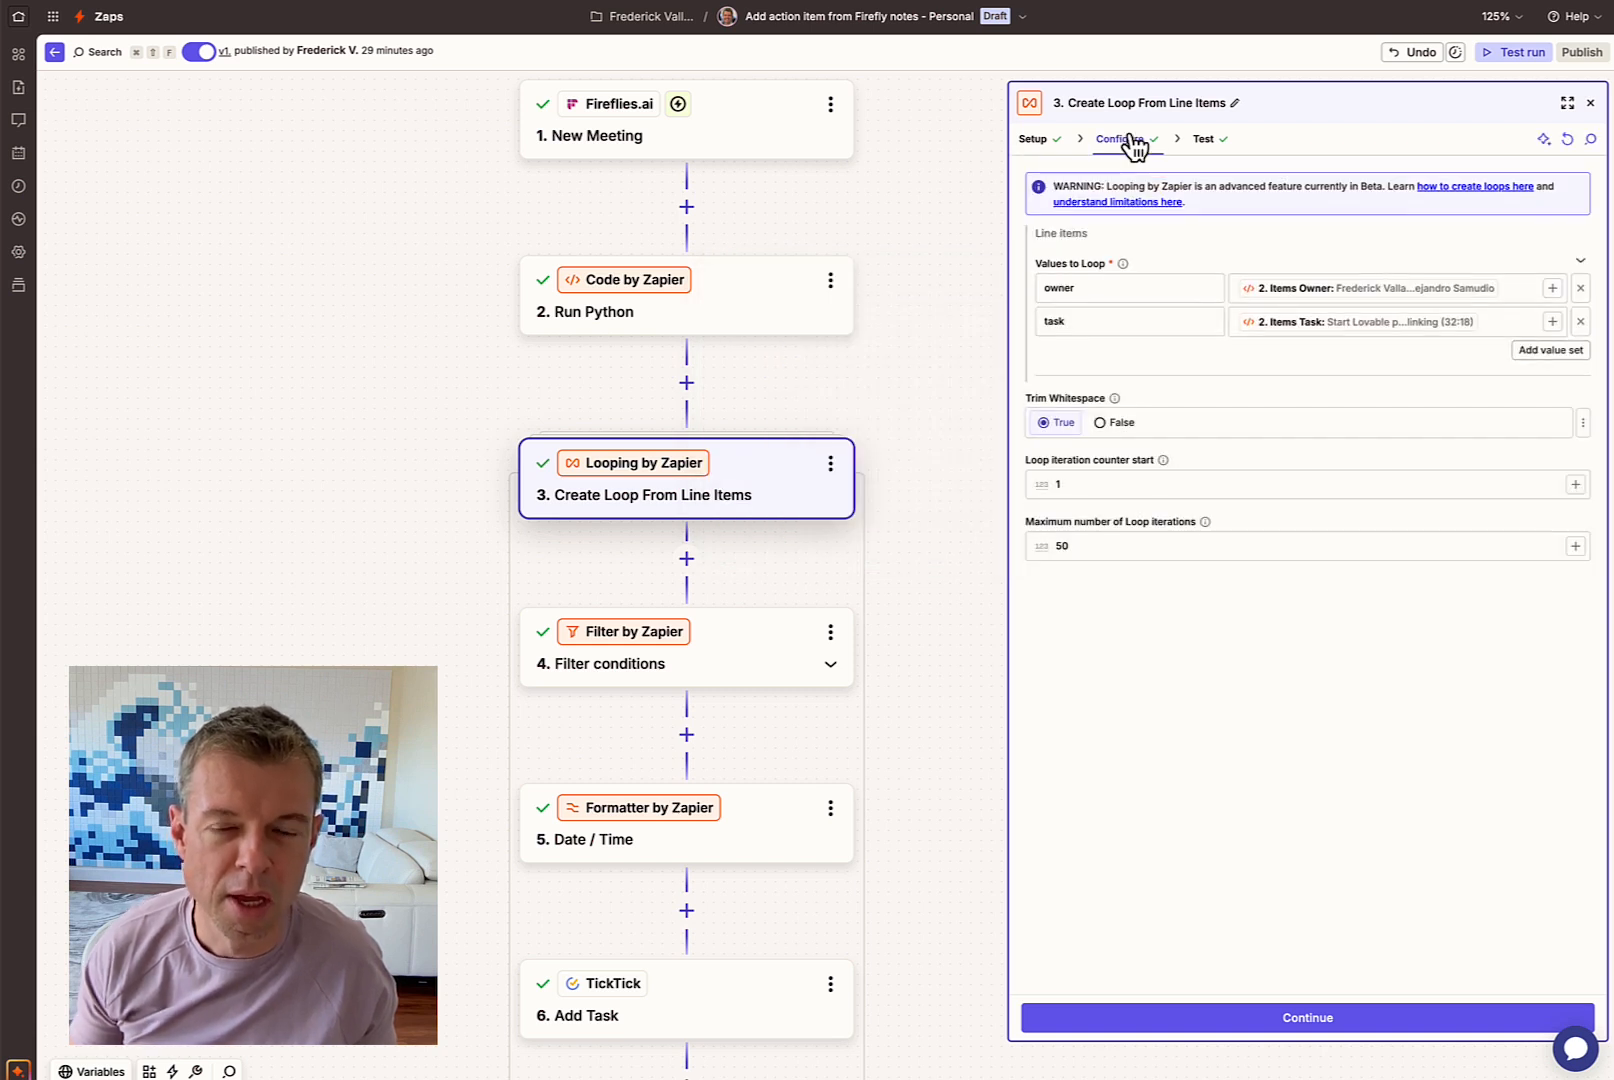
Step: Examine the owner and task names defined under Values to Loop in the looping step
click(1099, 291)
click(1077, 322)
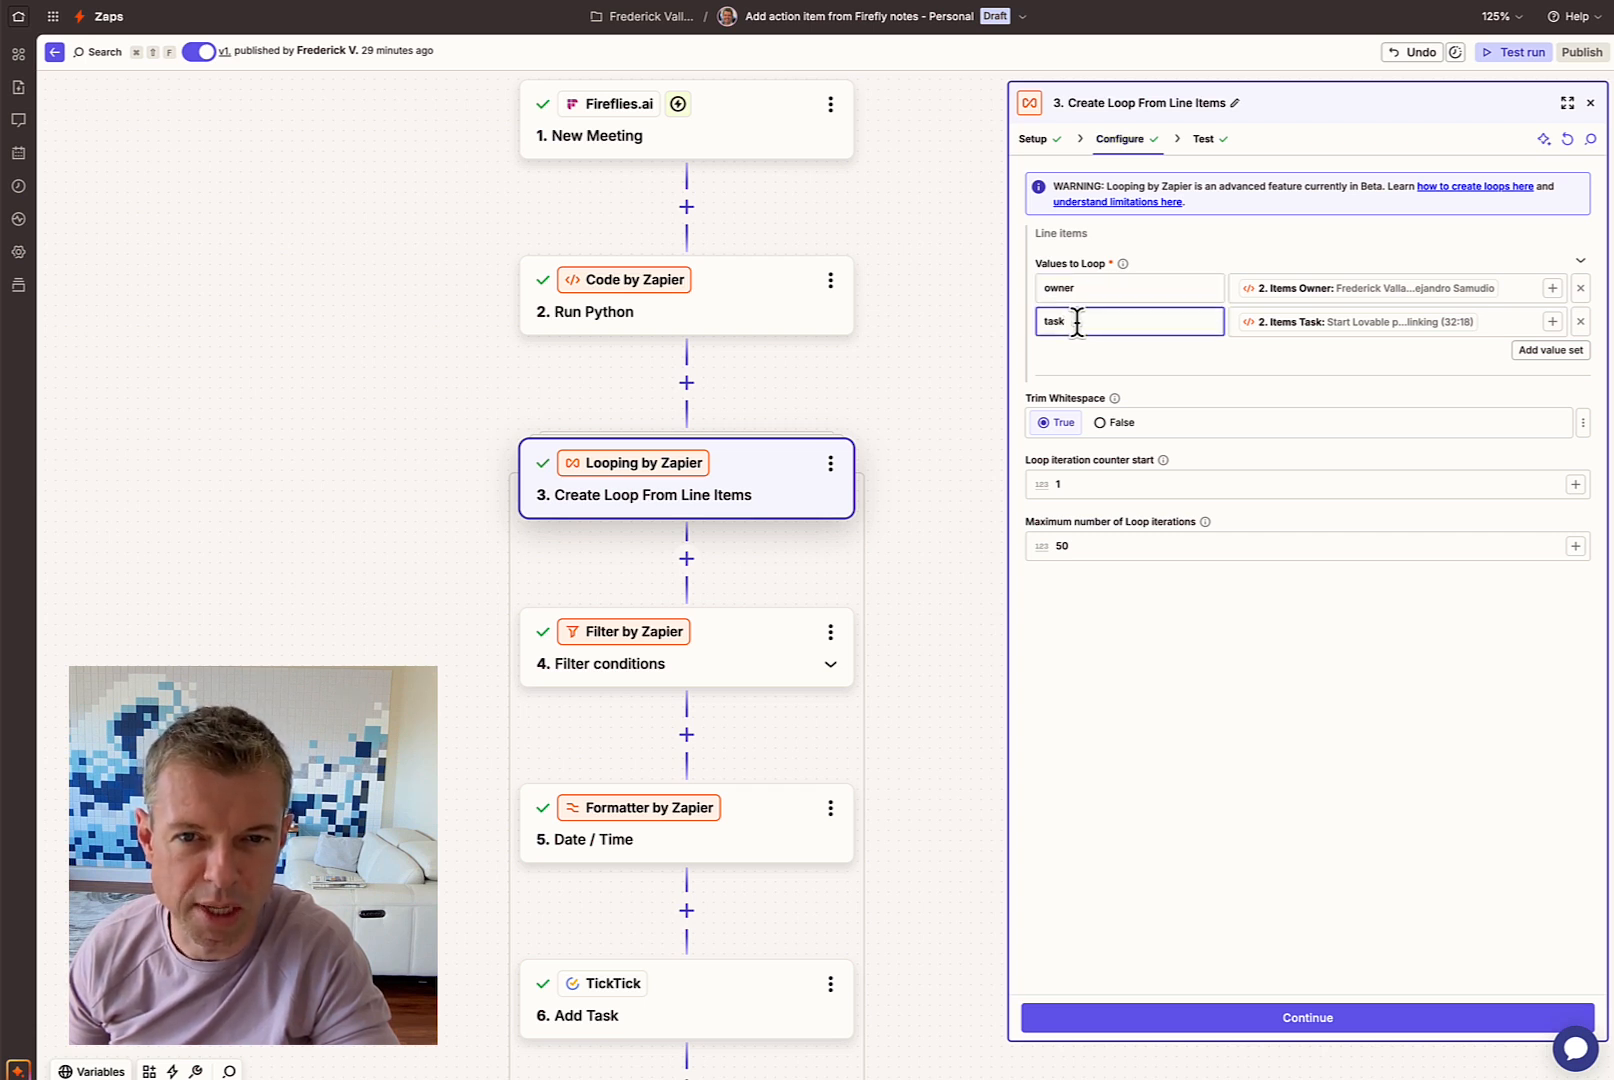
click(1044, 288)
drag(1041, 288, 1078, 288)
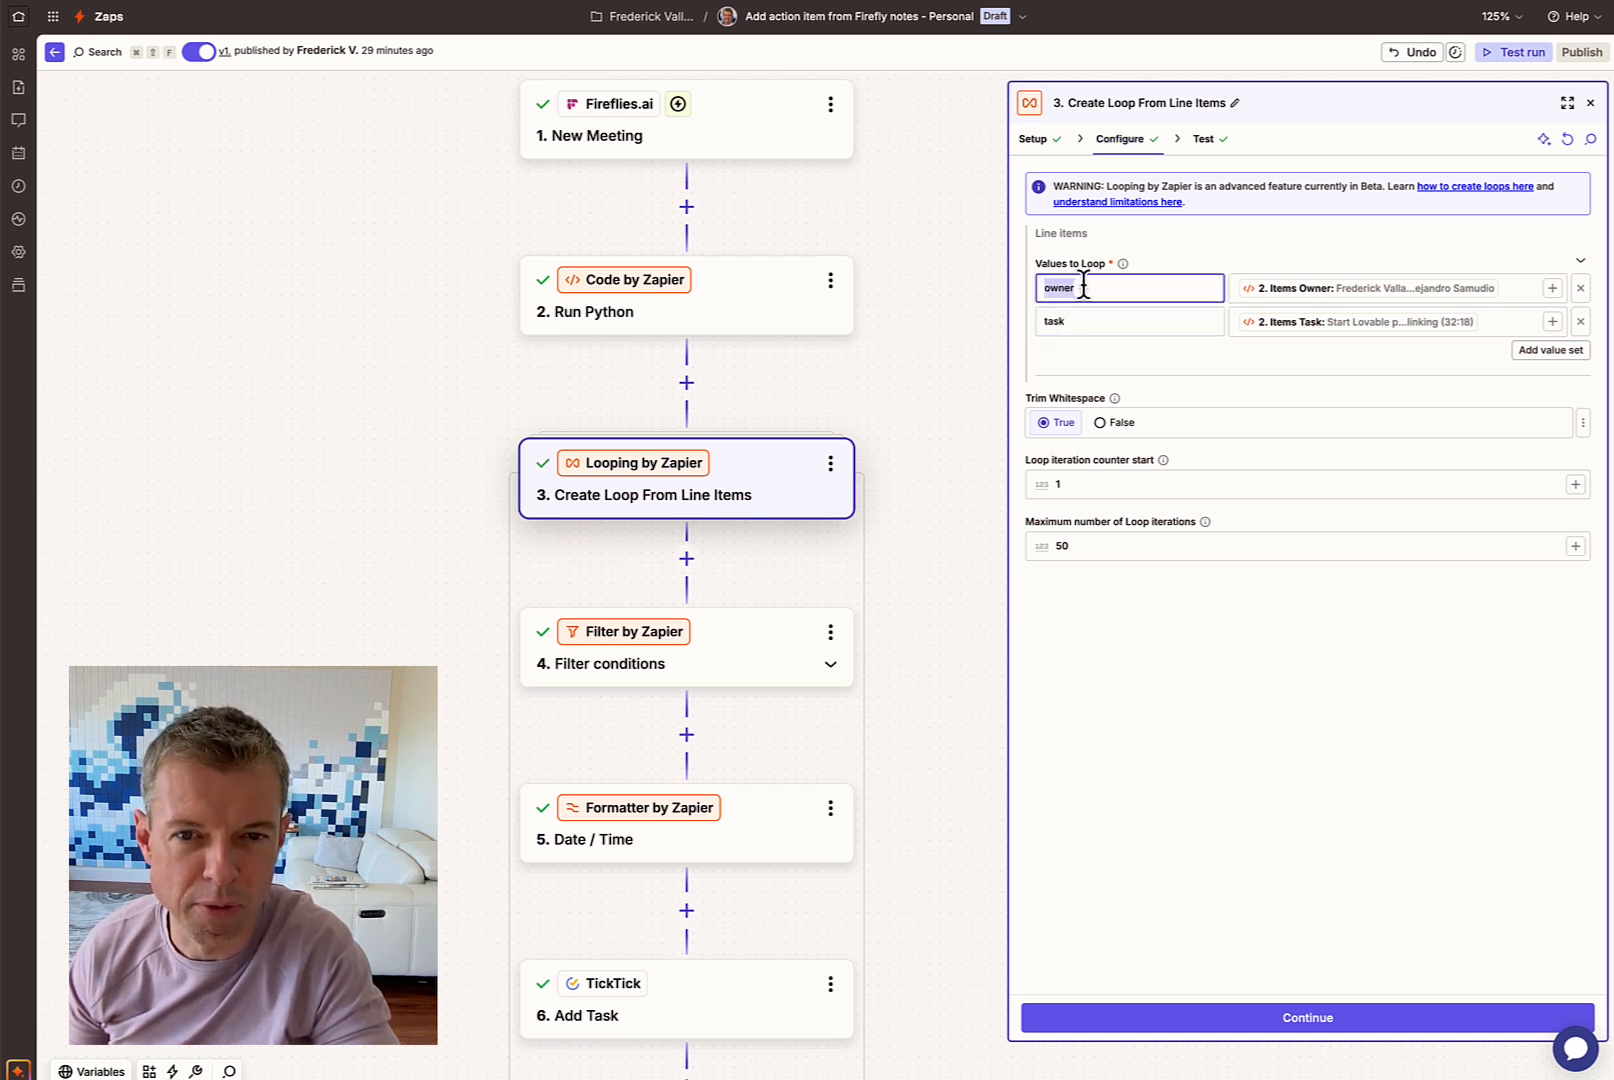
click(1072, 322)
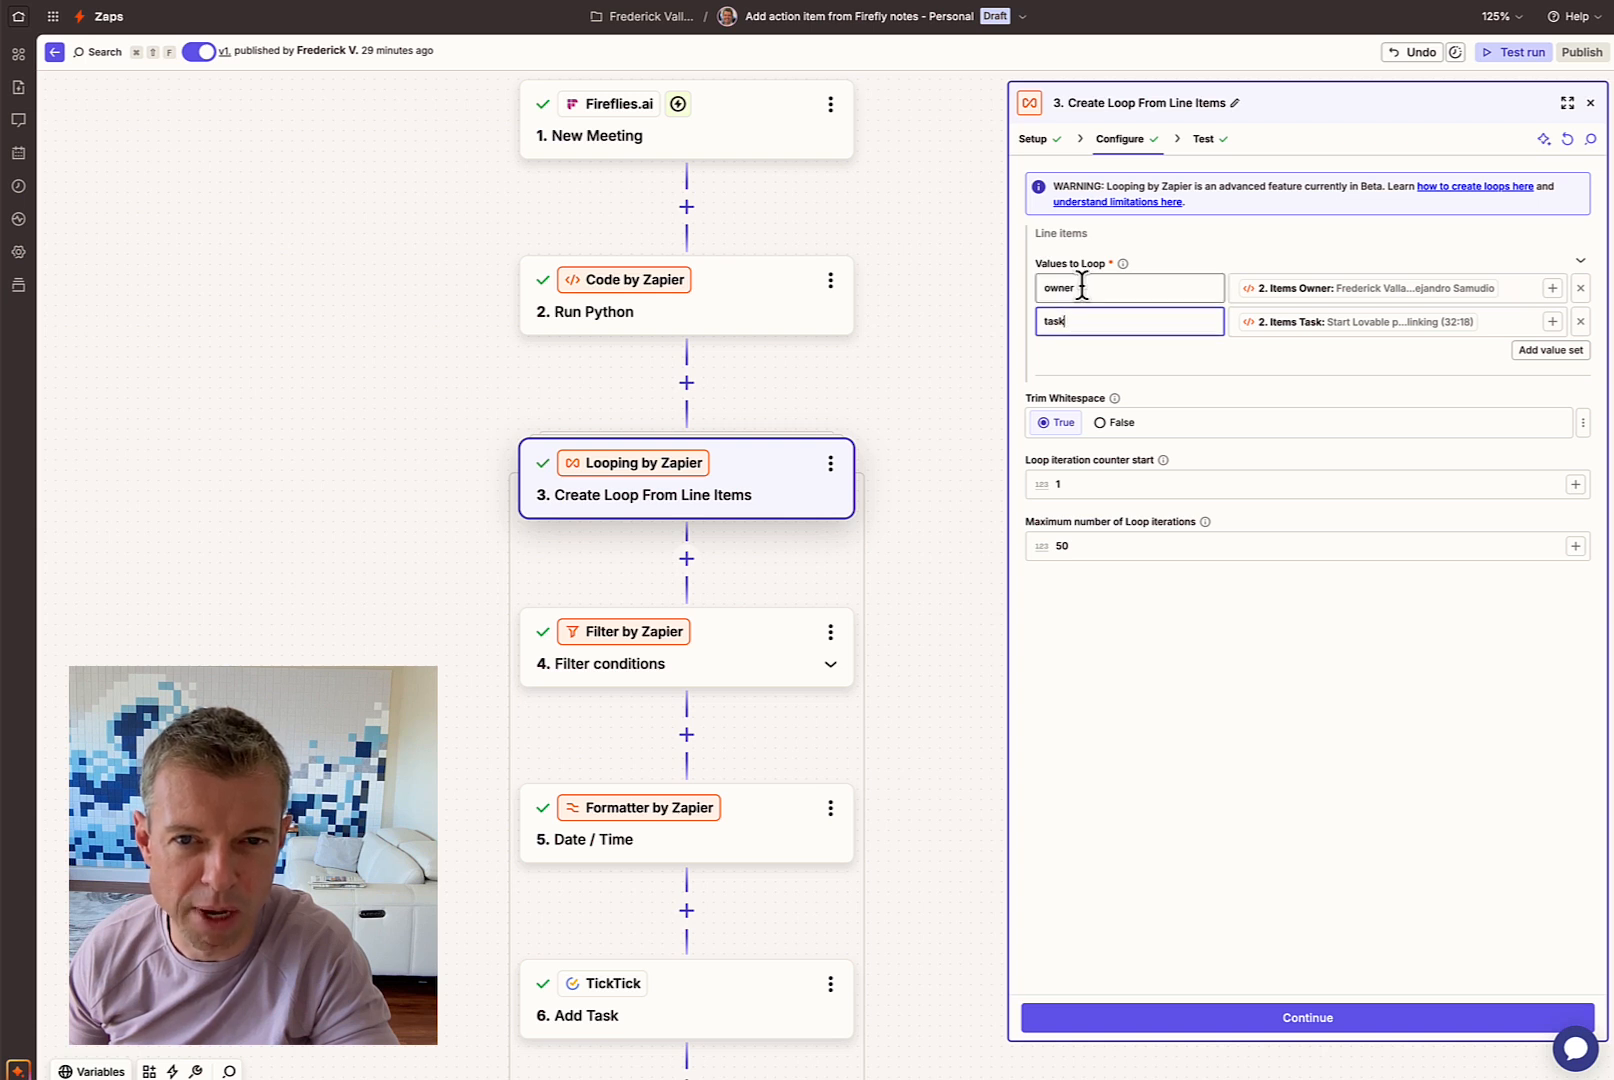
click(1081, 287)
click(1080, 318)
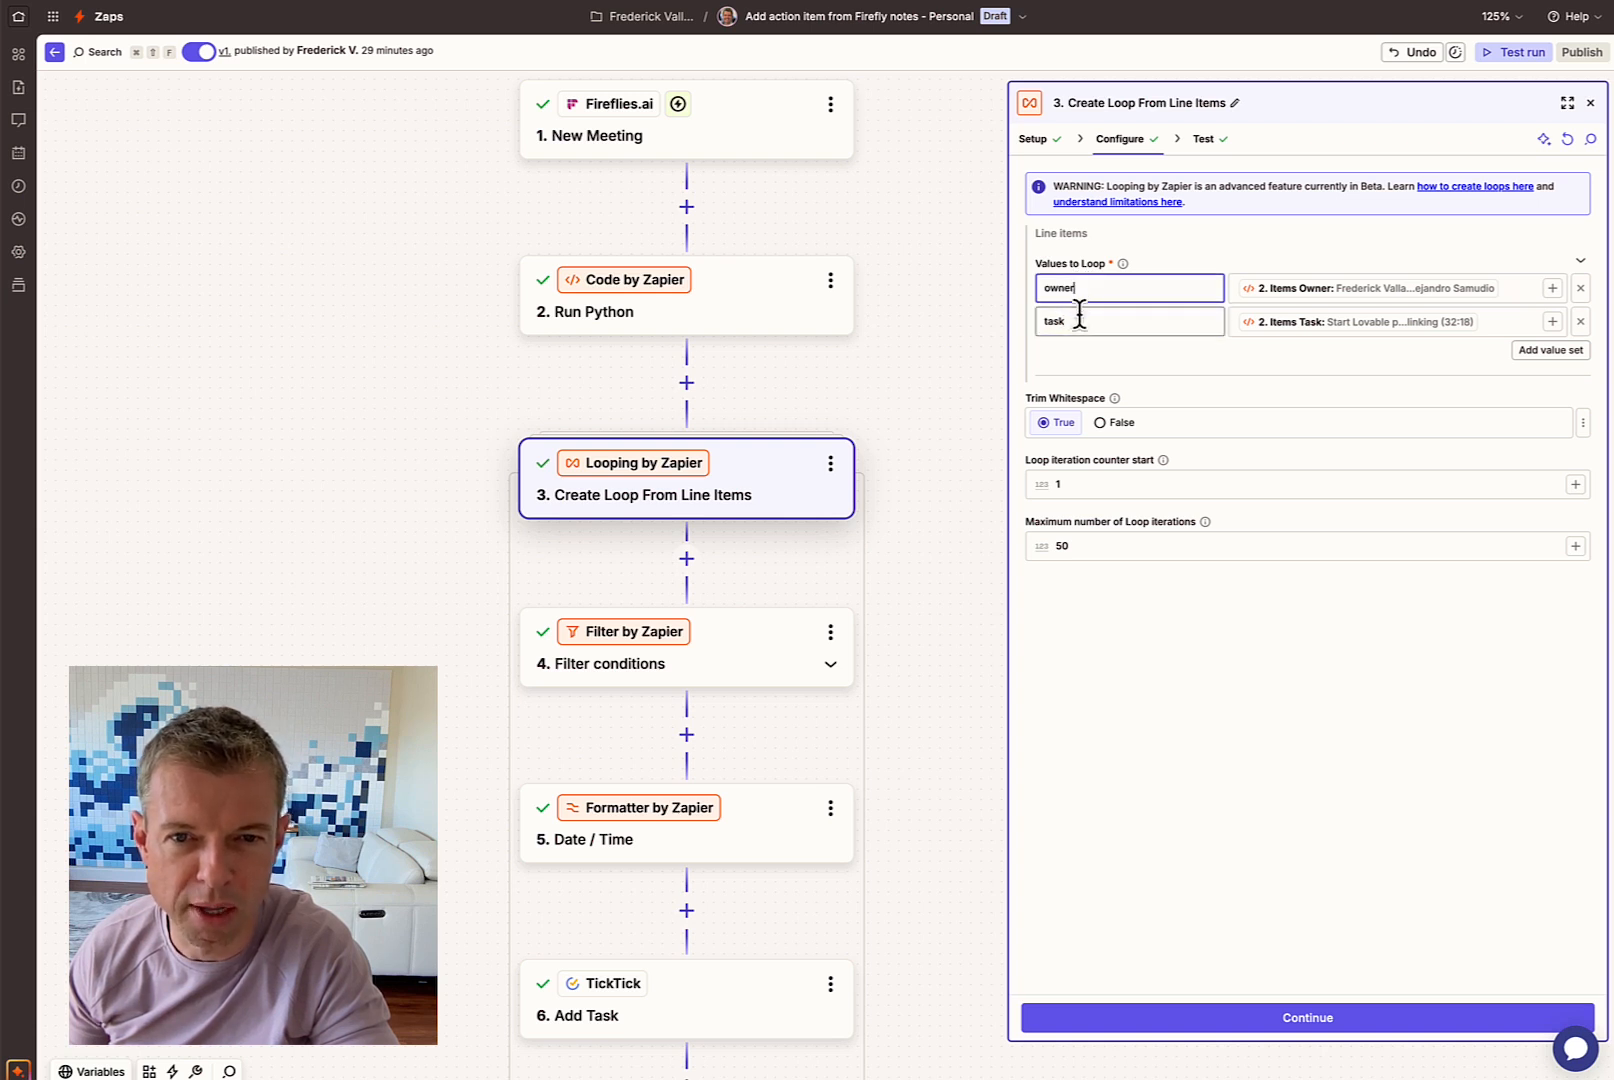
click(1109, 287)
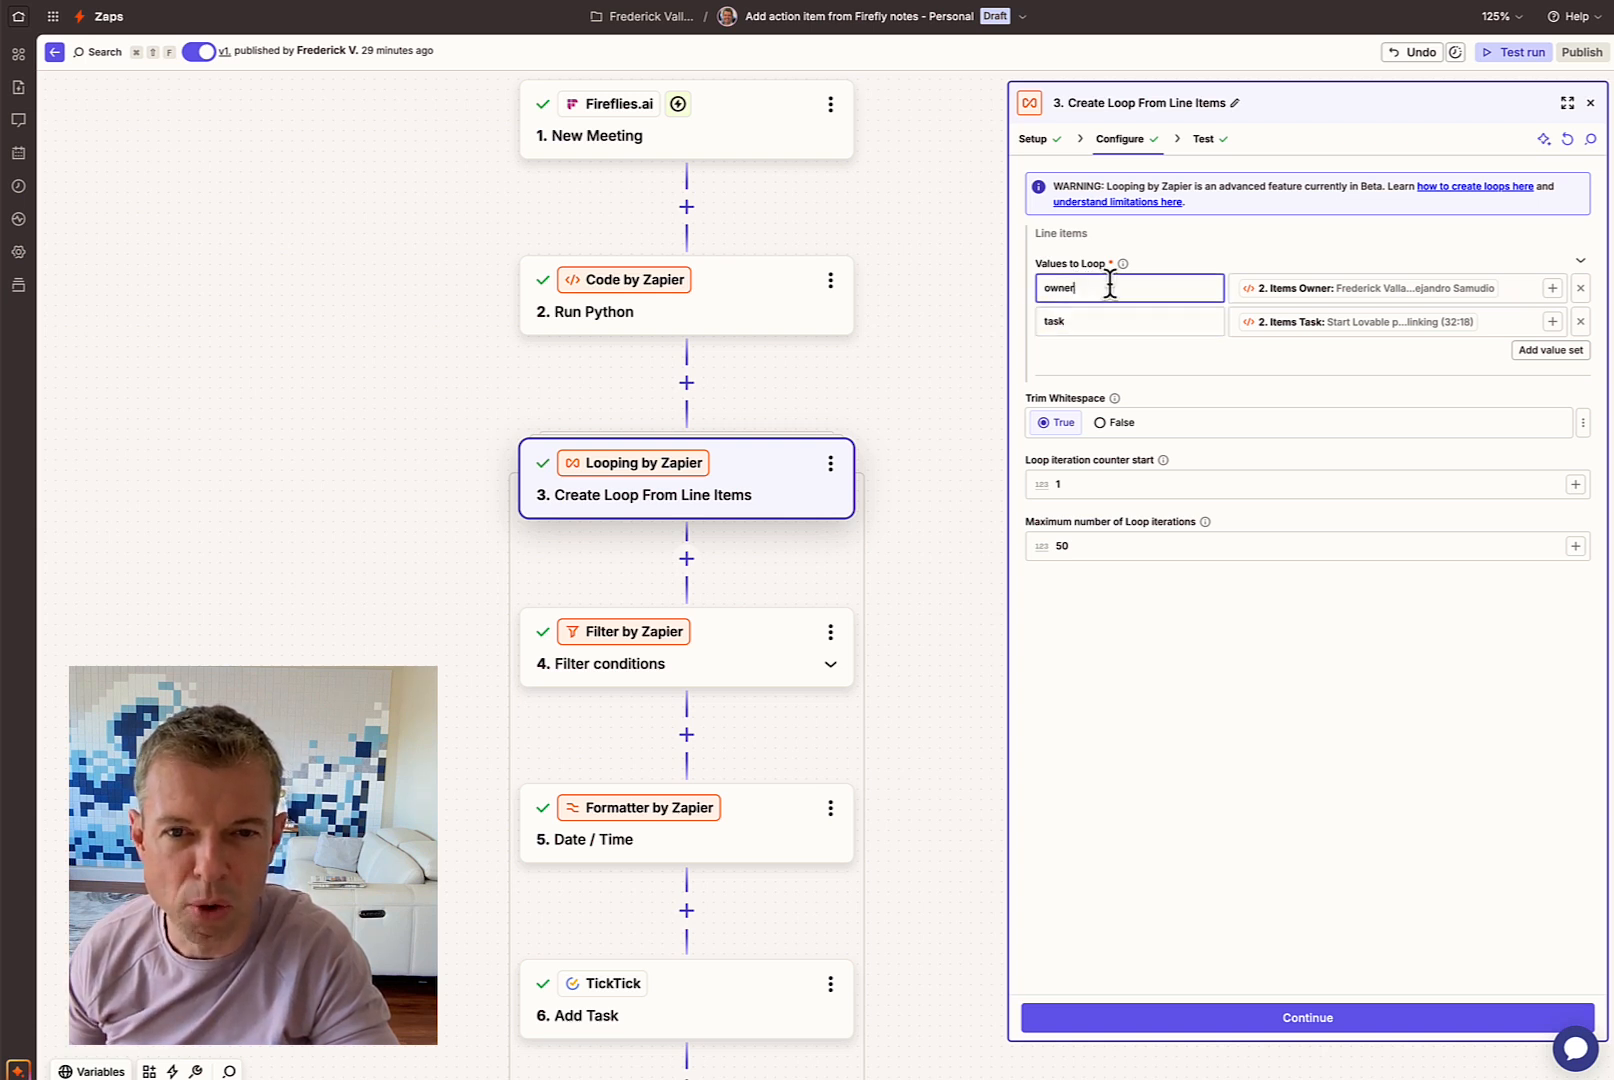
Step: Check where Items Owner sits in the Run Python output as the data source for the owner value, keeping the mapping
click(1552, 288)
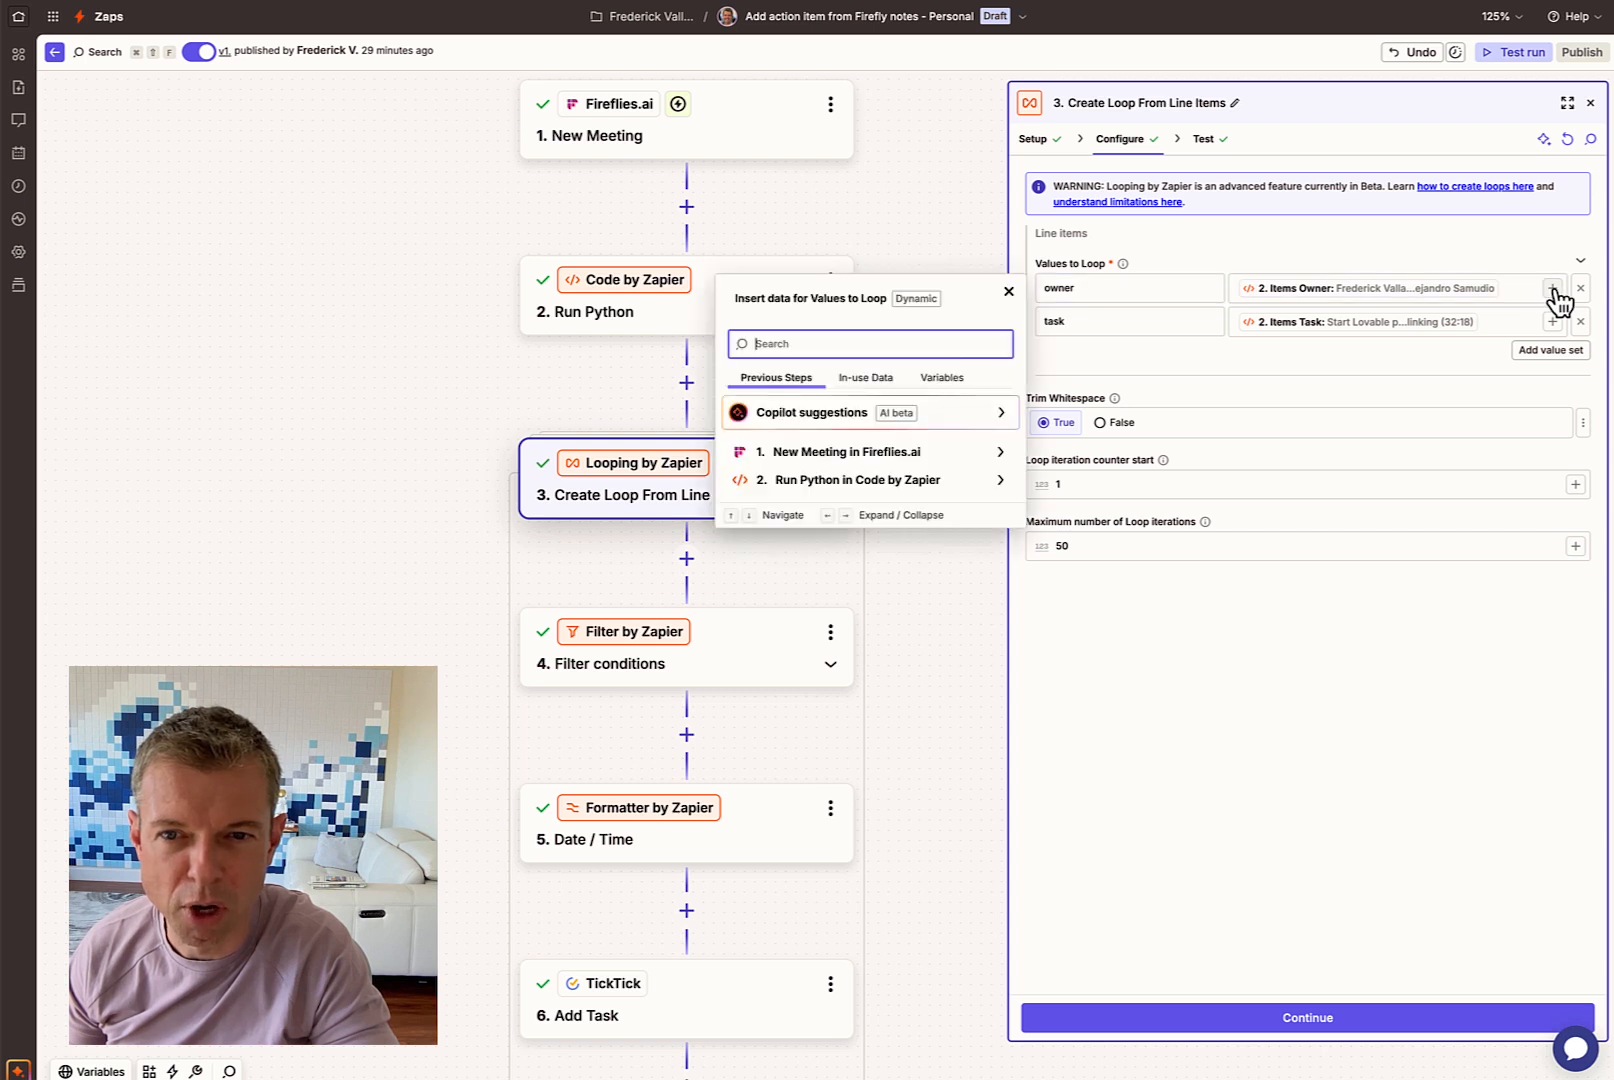
click(885, 482)
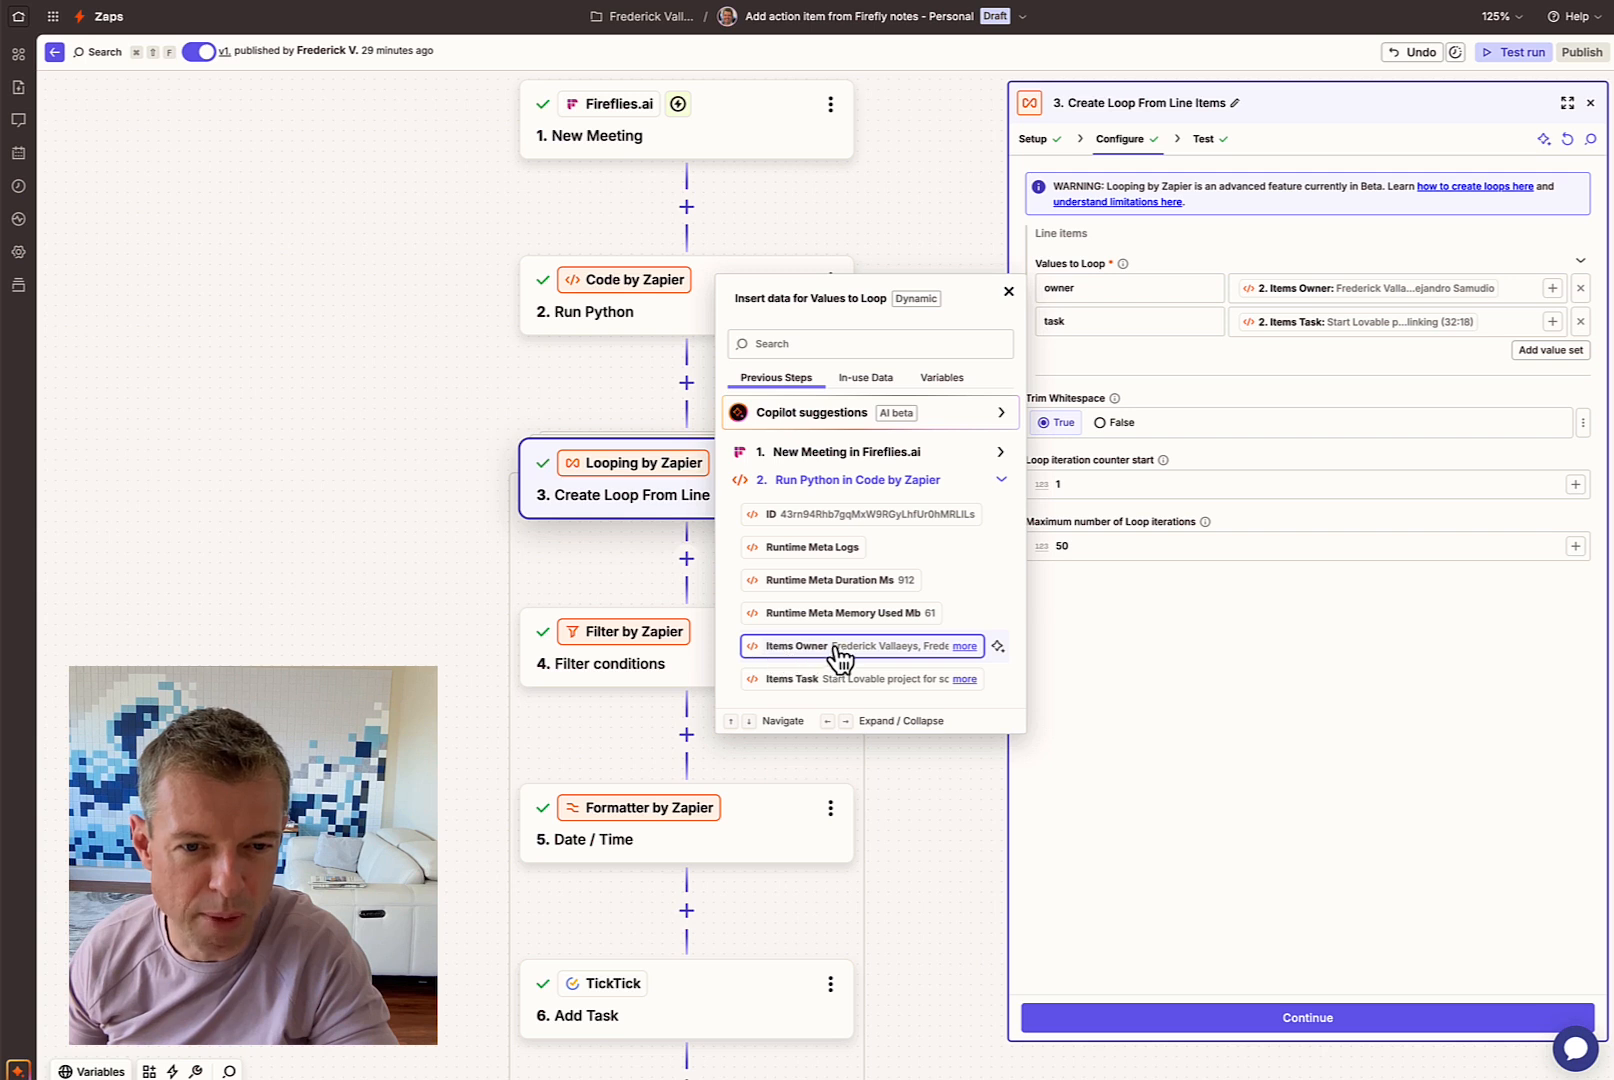
click(1296, 349)
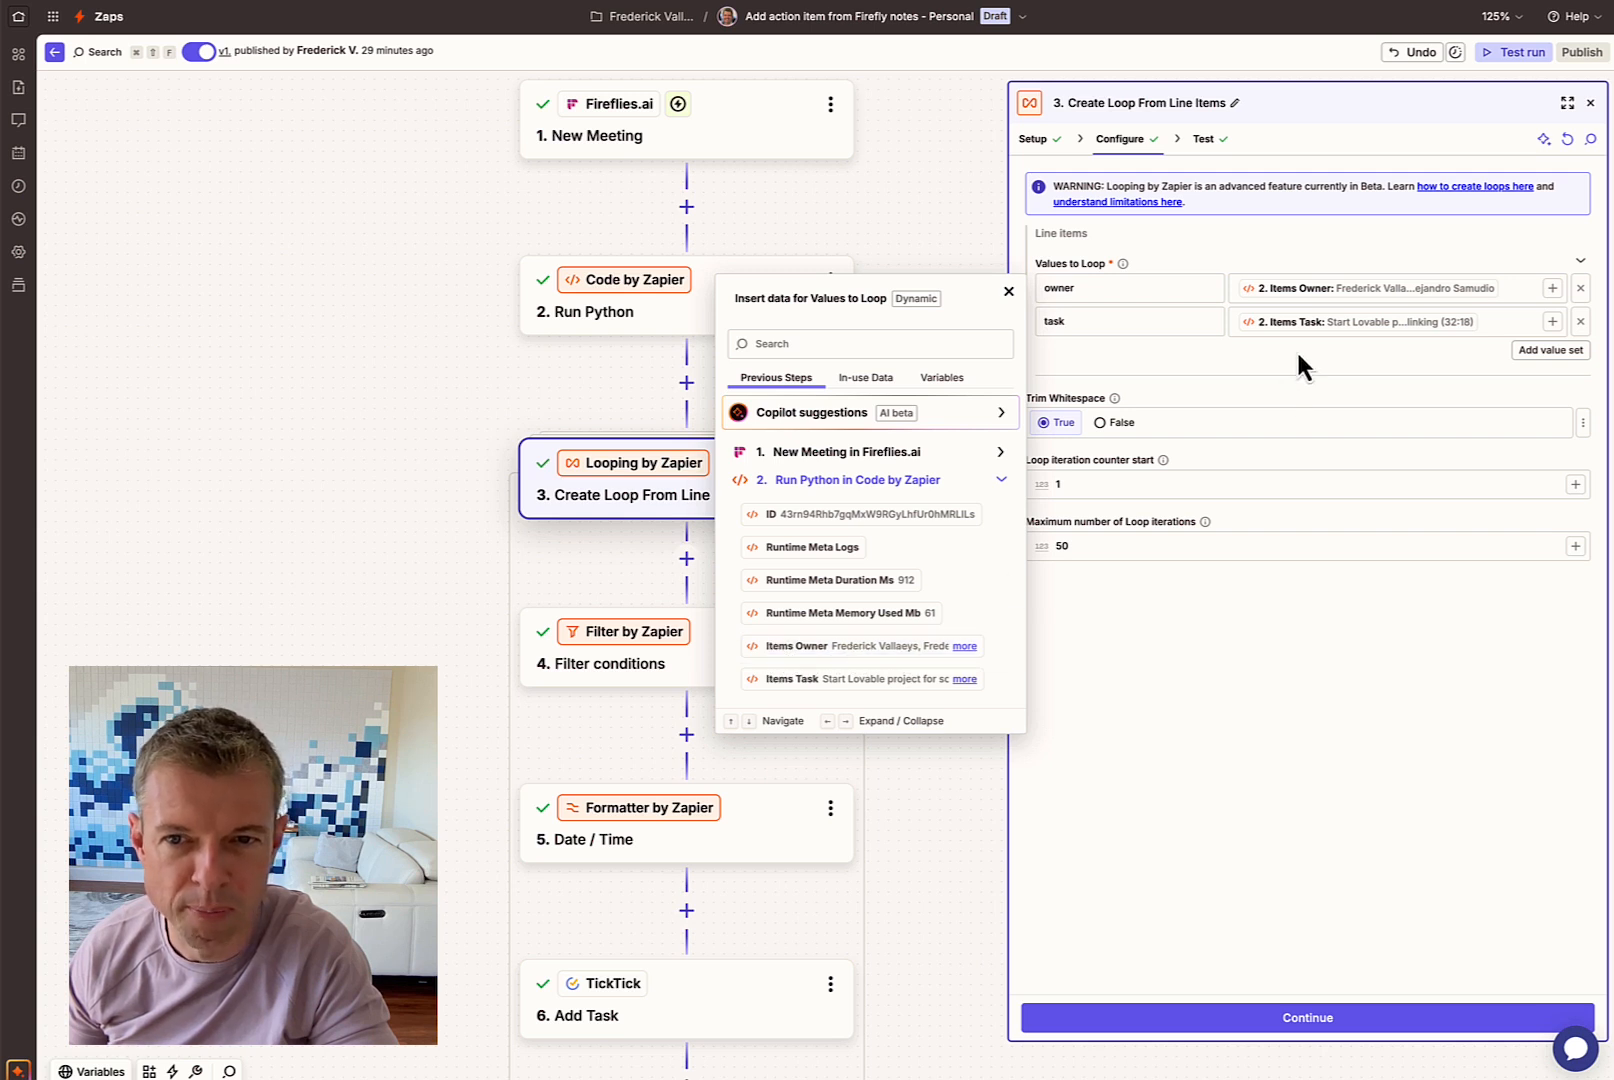
Step: Check where Items Task sits in the Run Python output as the data source for the task value, keeping the mapping
click(1107, 320)
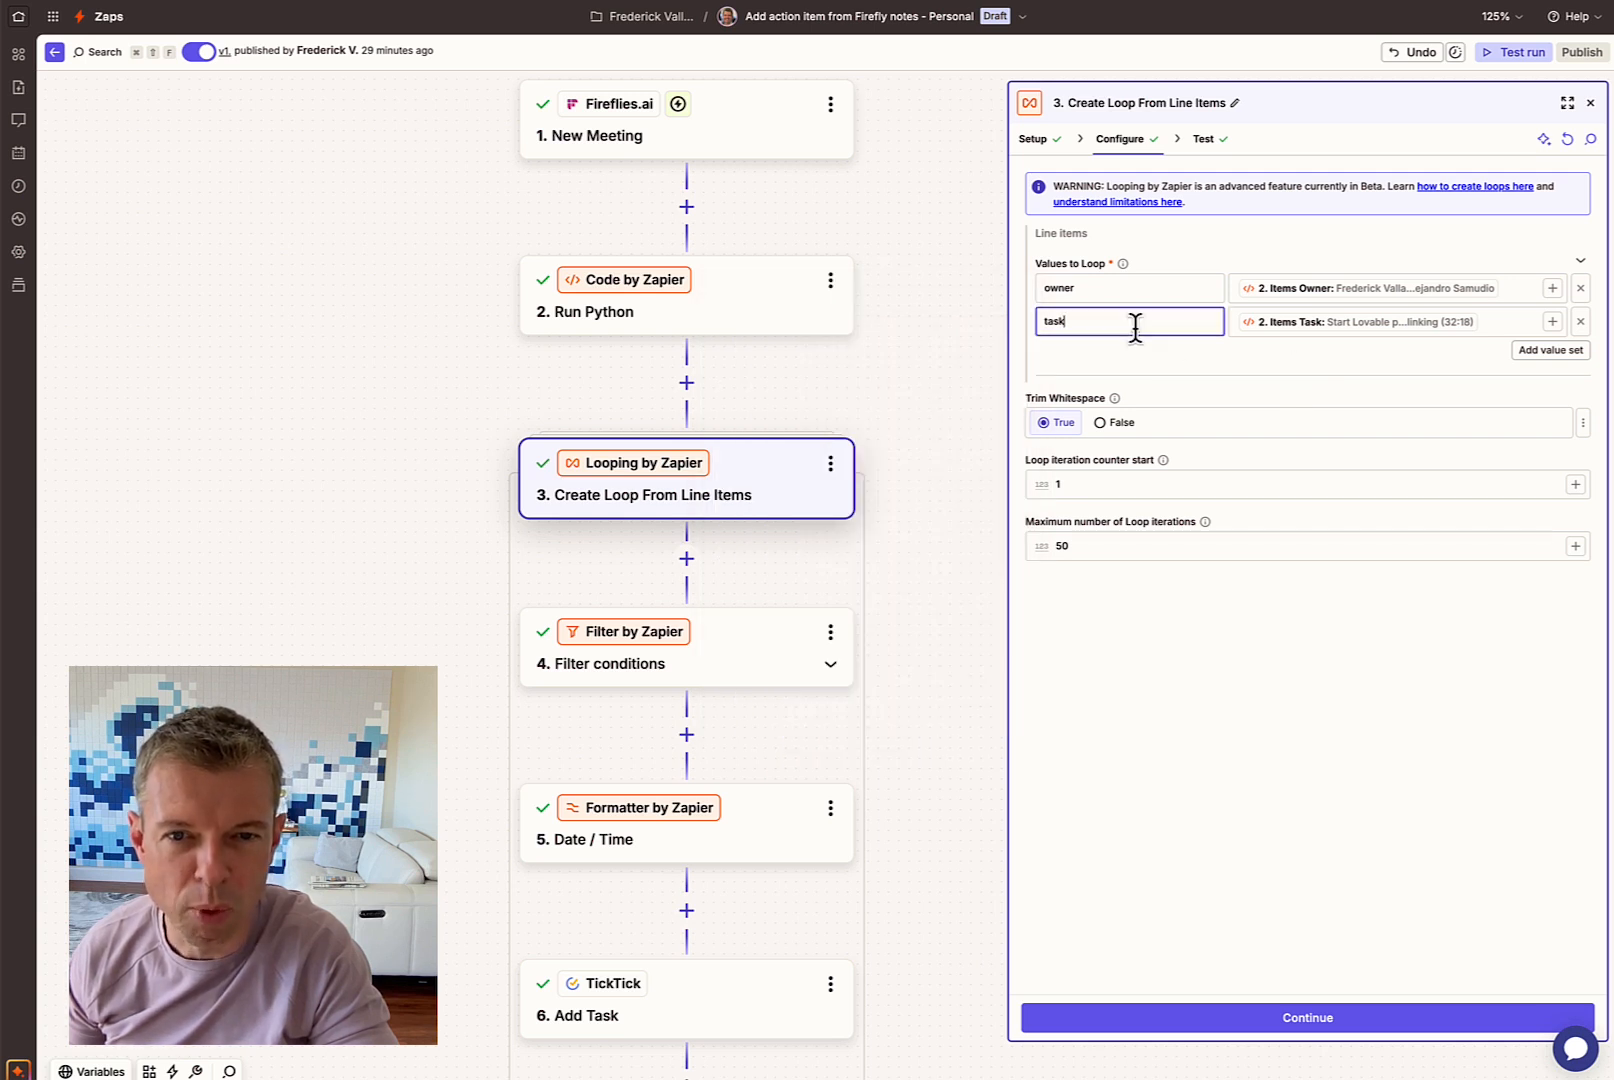
click(1552, 321)
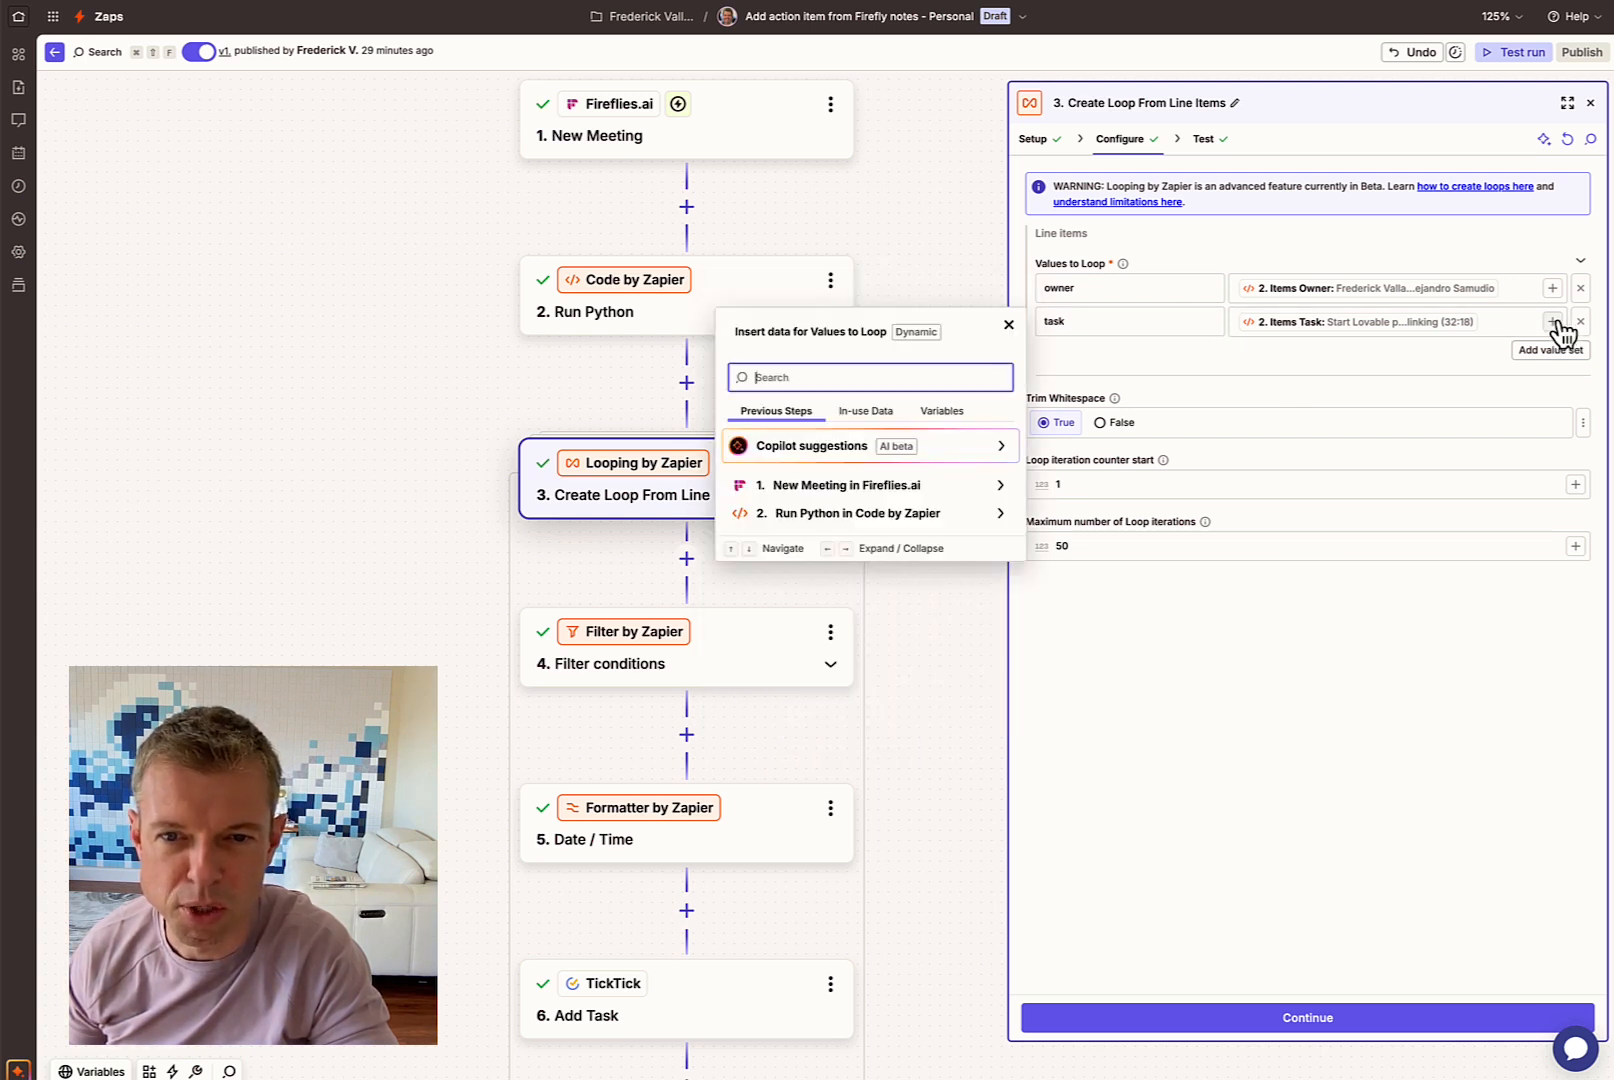
click(1000, 514)
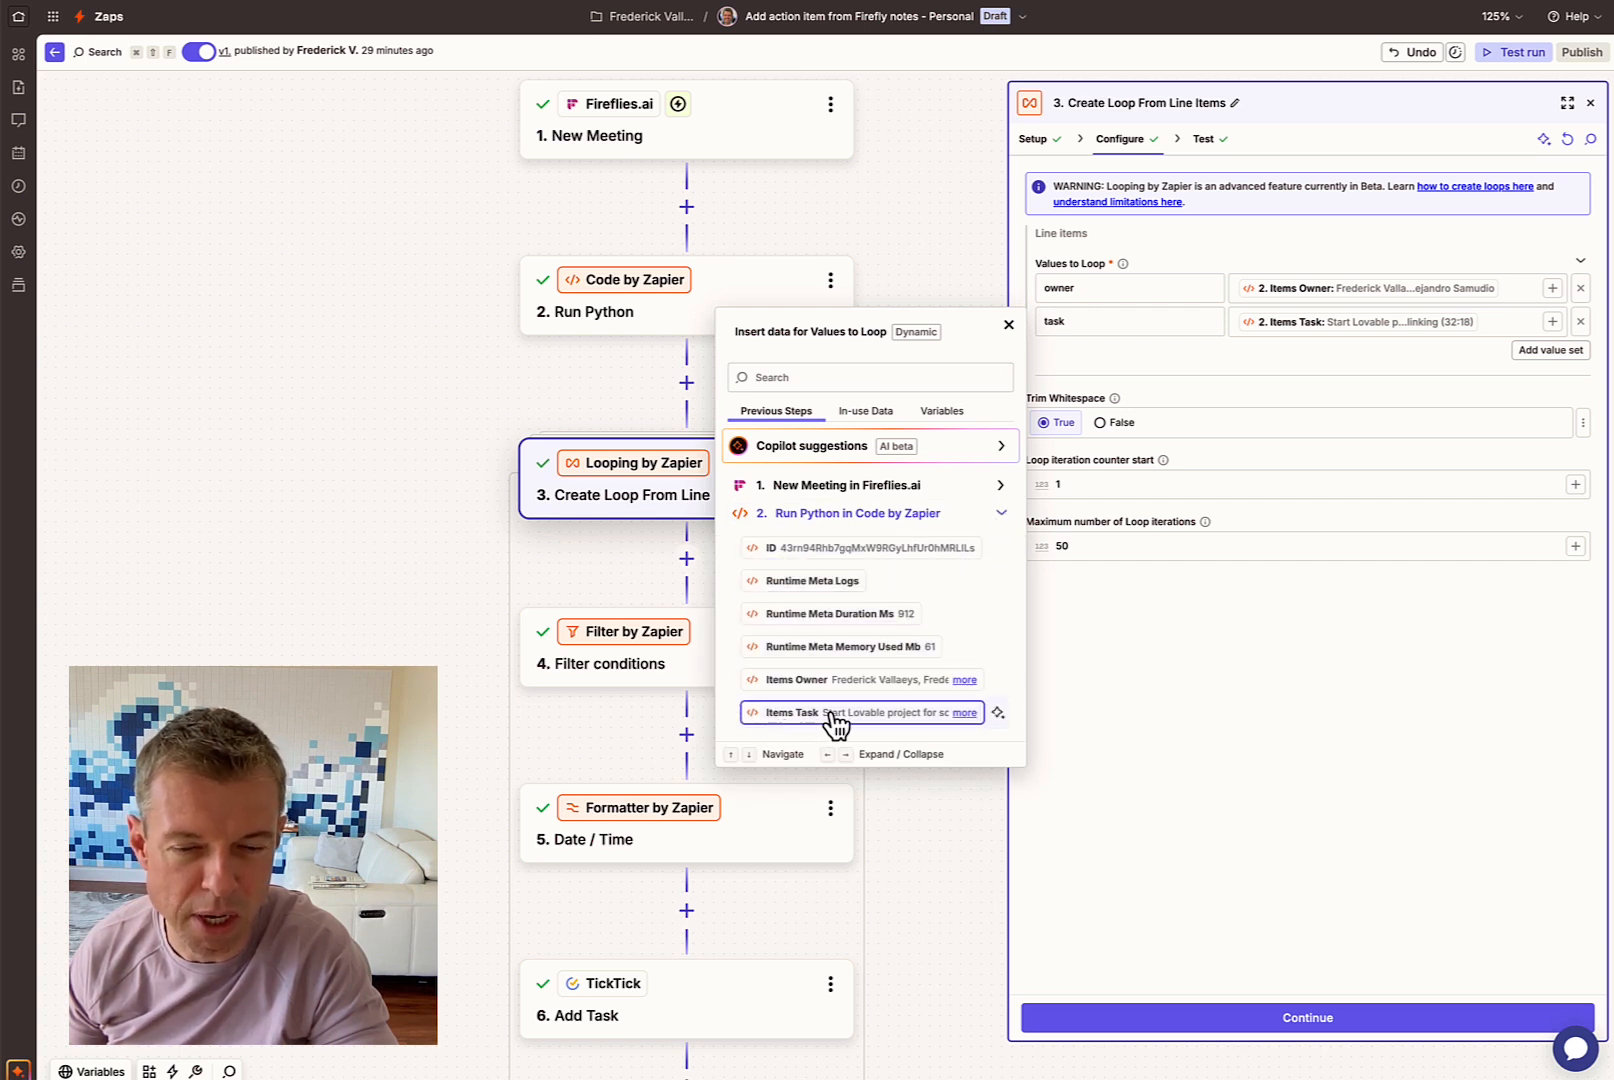
click(1228, 358)
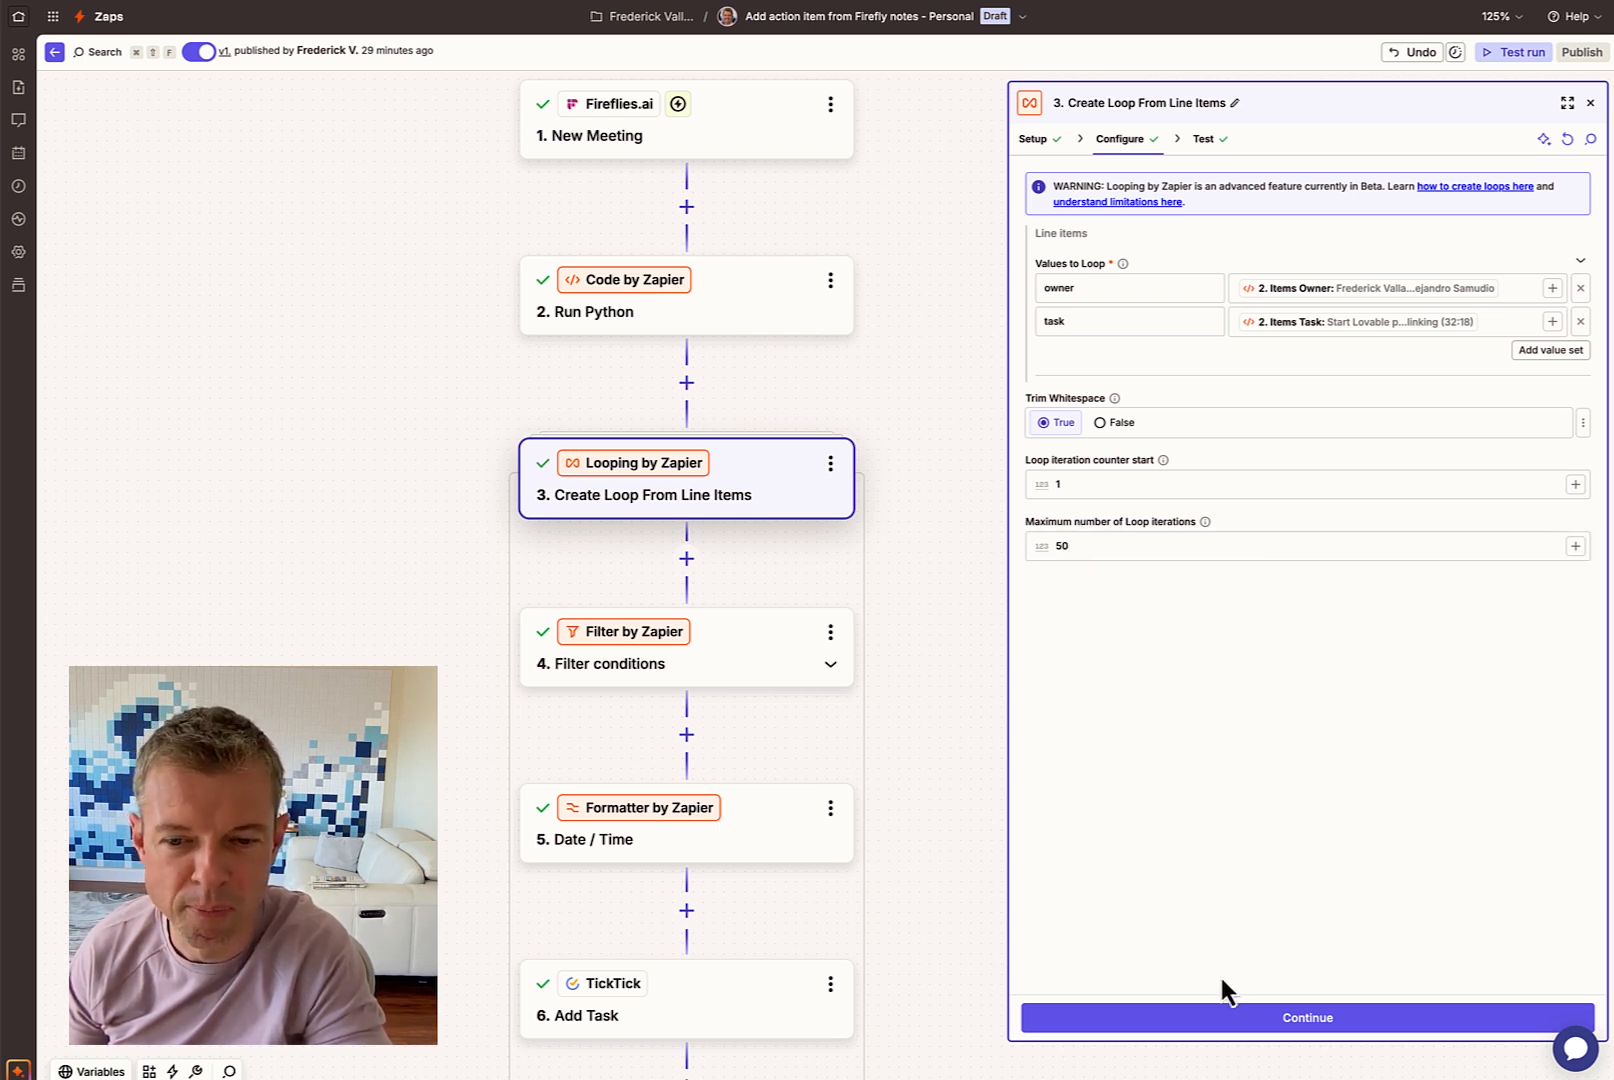
Step: Review the looping step's test output through to the loop totals, and continue to the Filter by Zapier step
click(1214, 1017)
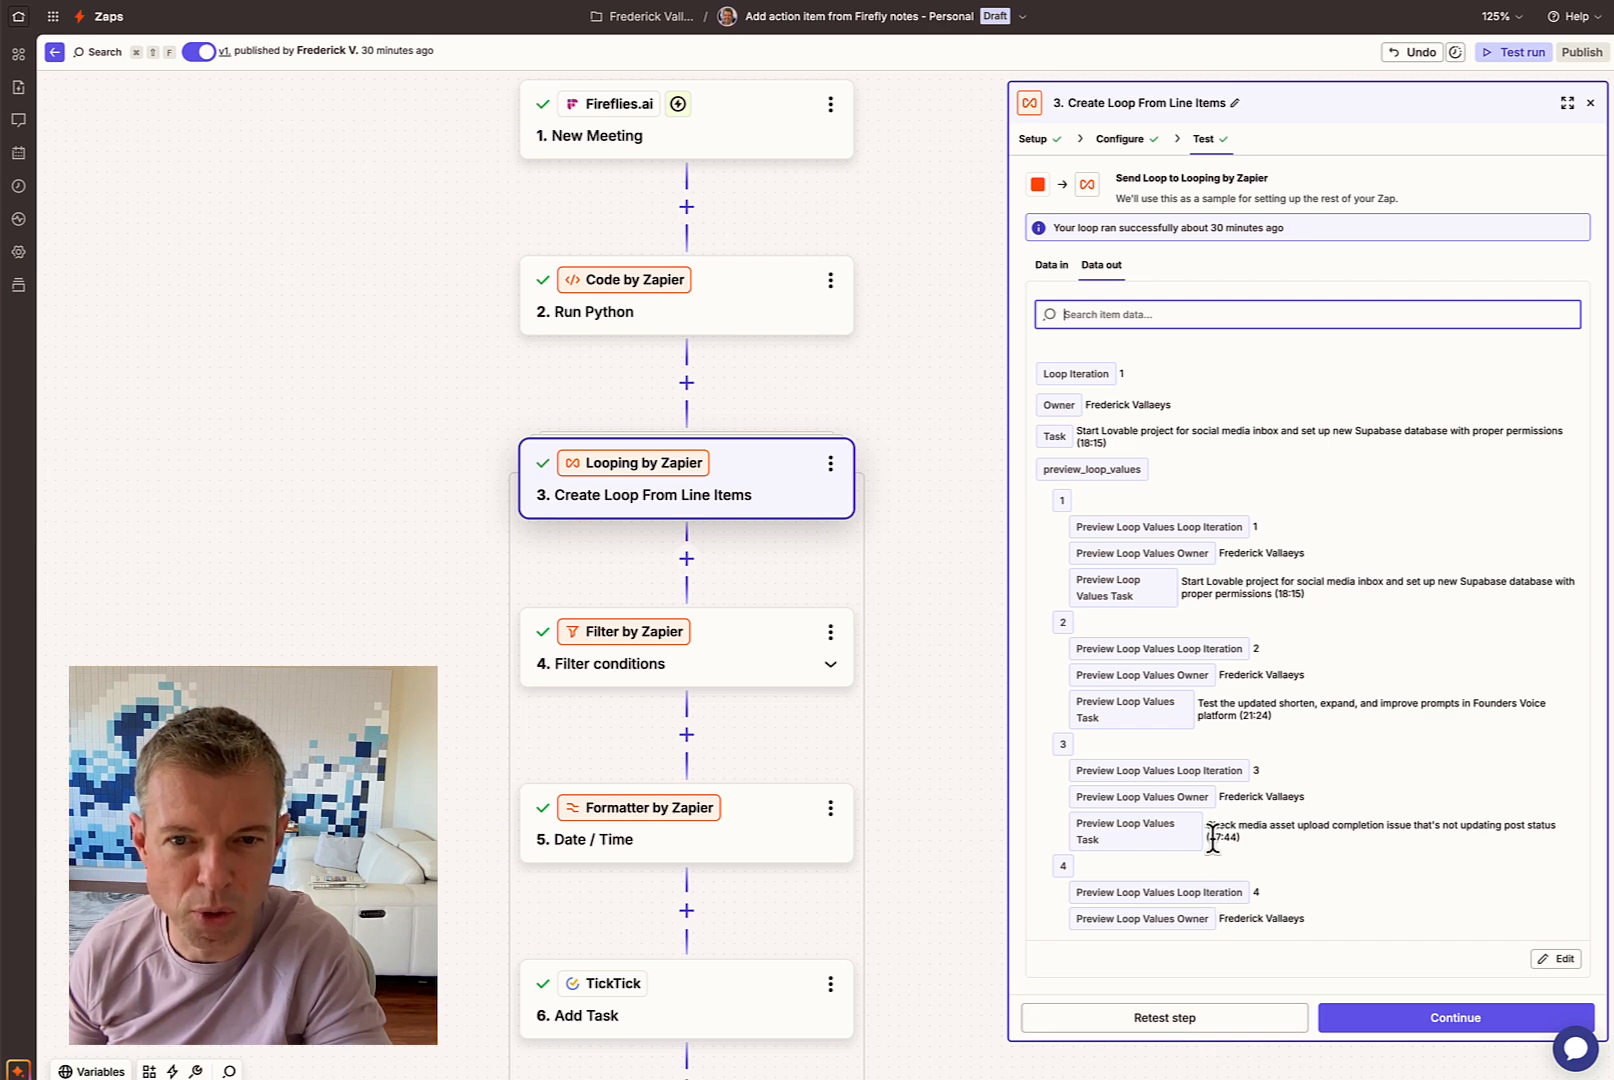
scroll(1210, 830, down, 1)
scroll(1212, 837, down, 10)
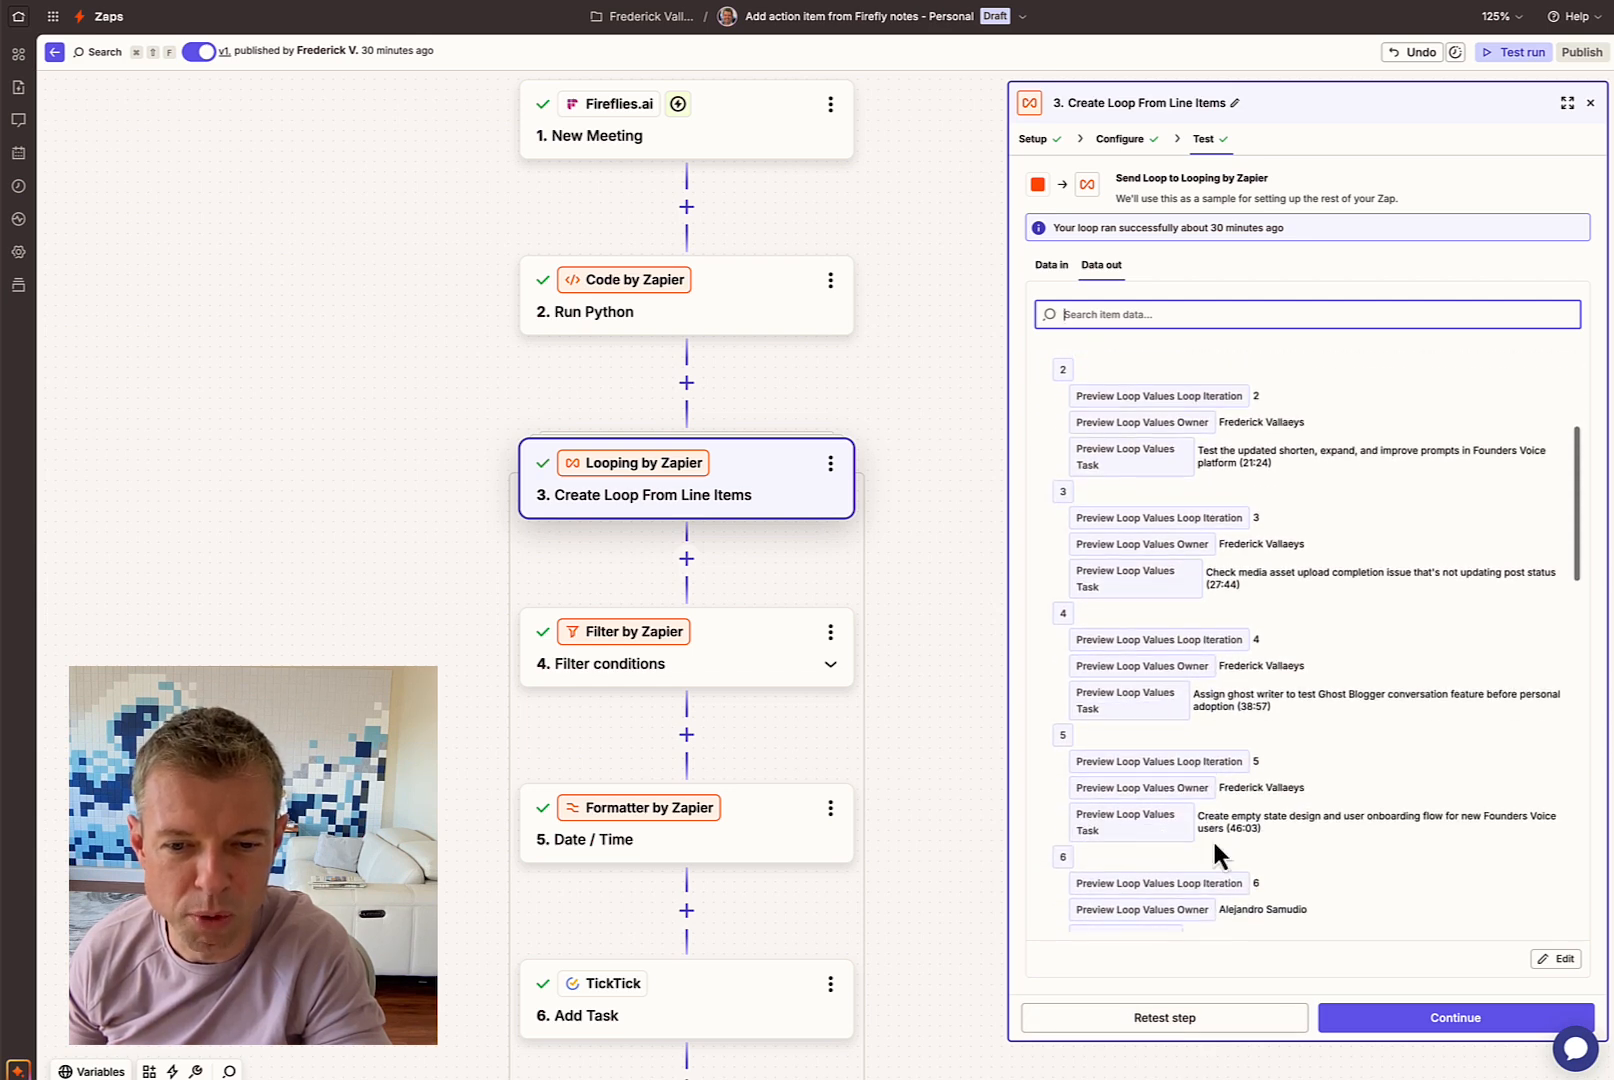
scroll(1212, 839, down, 15)
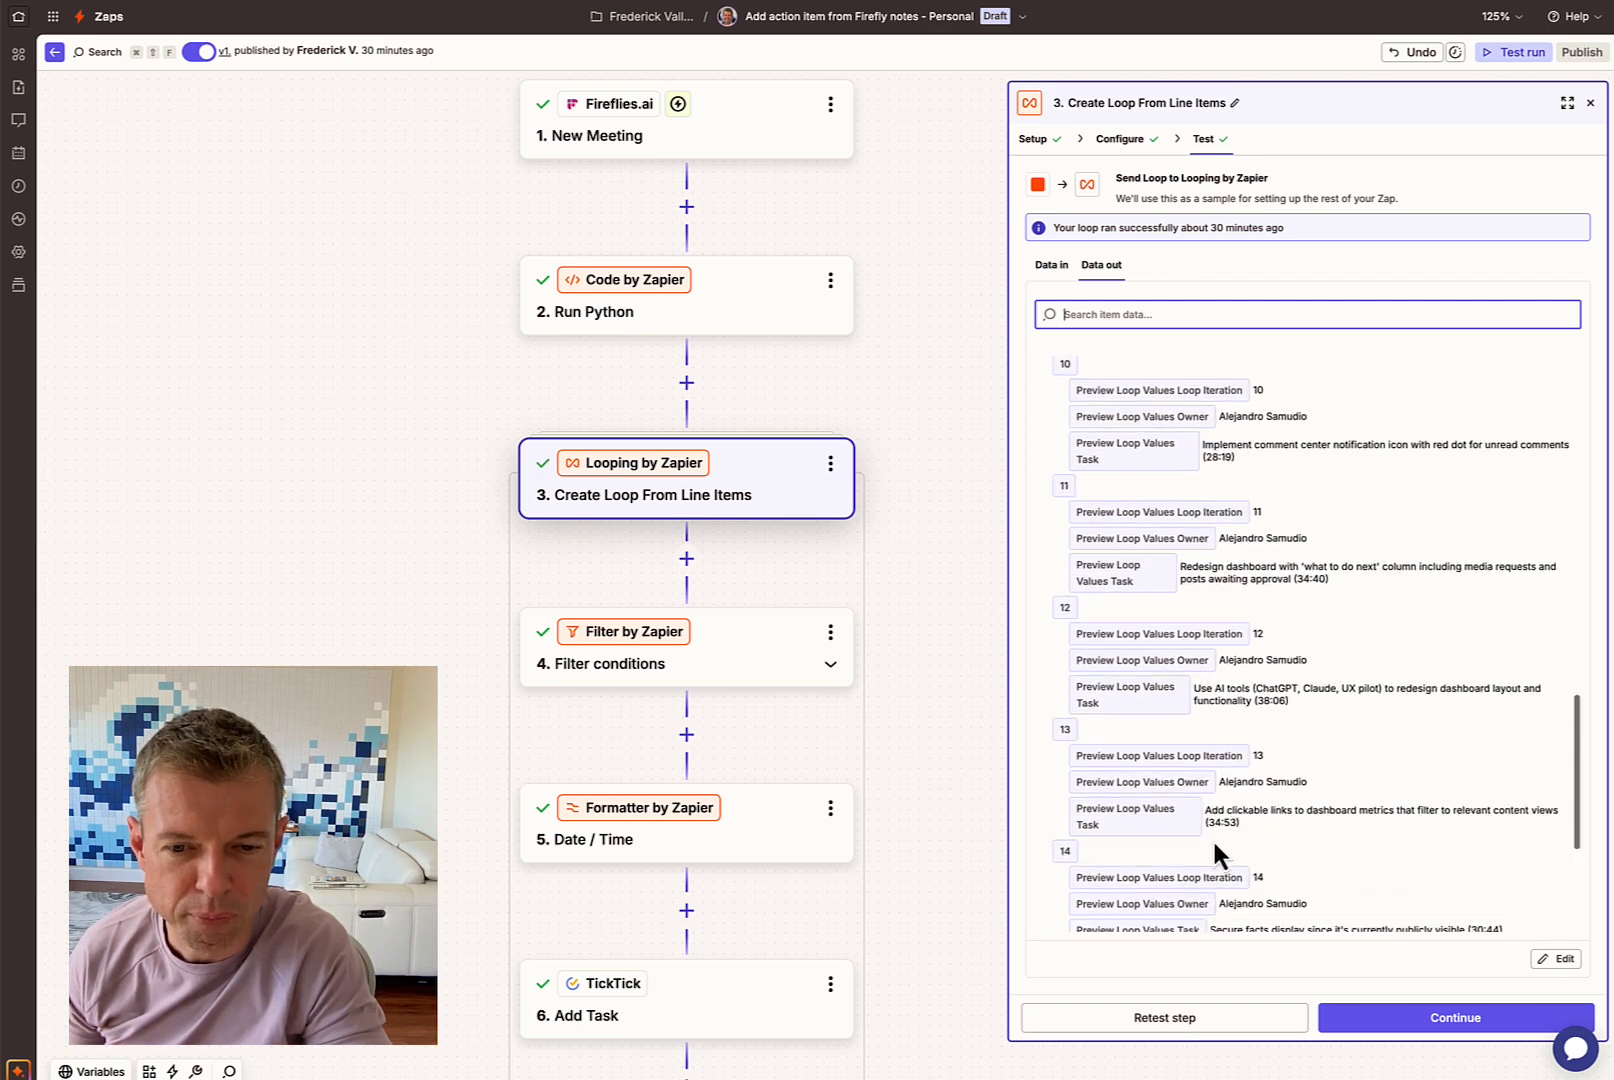
scroll(1214, 842, down, 3)
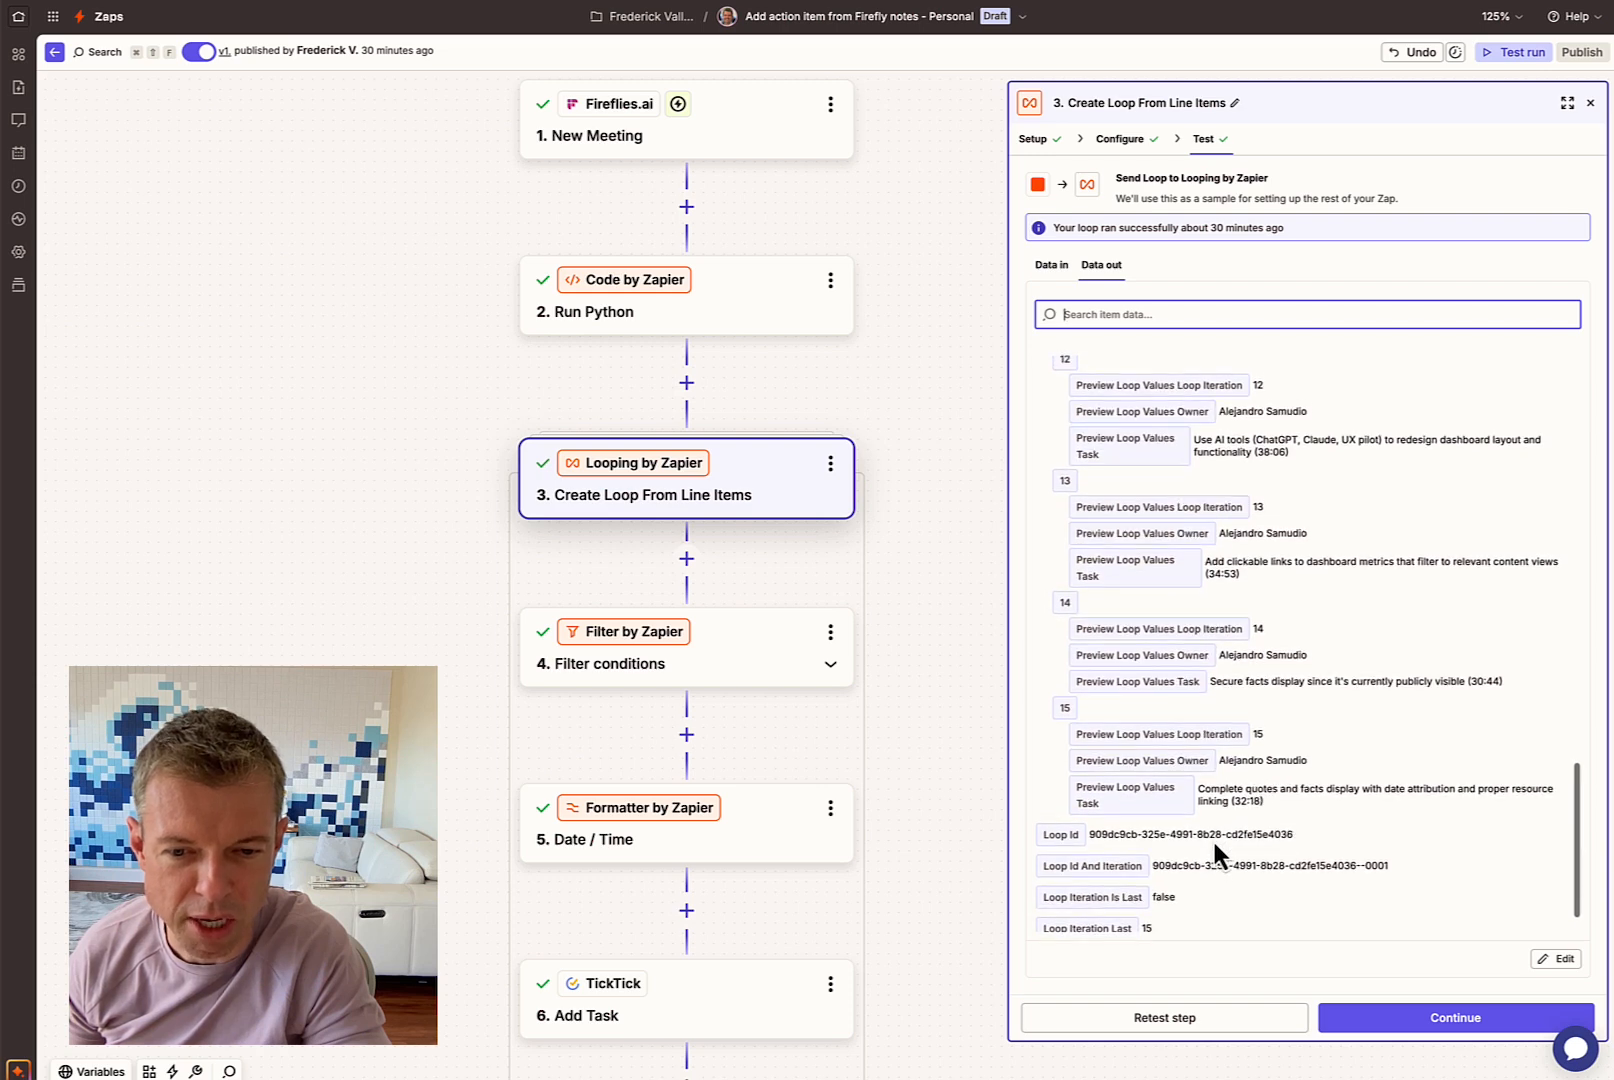
scroll(1212, 839, down, 1)
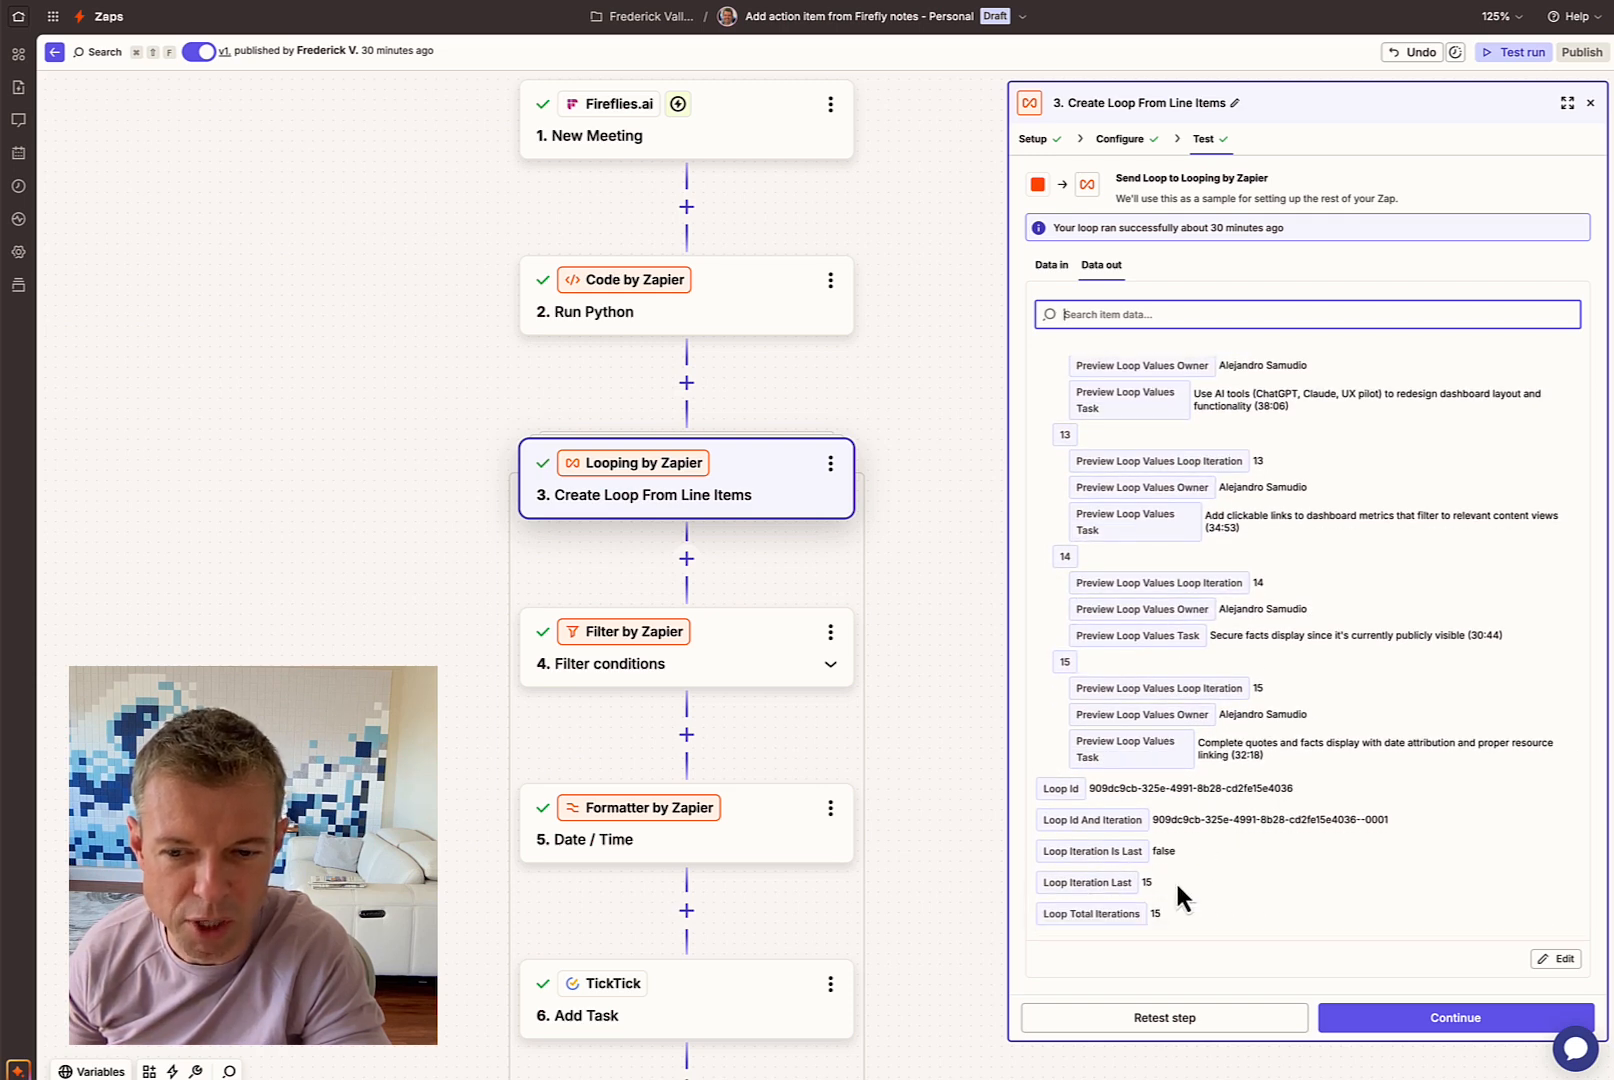
click(1370, 1020)
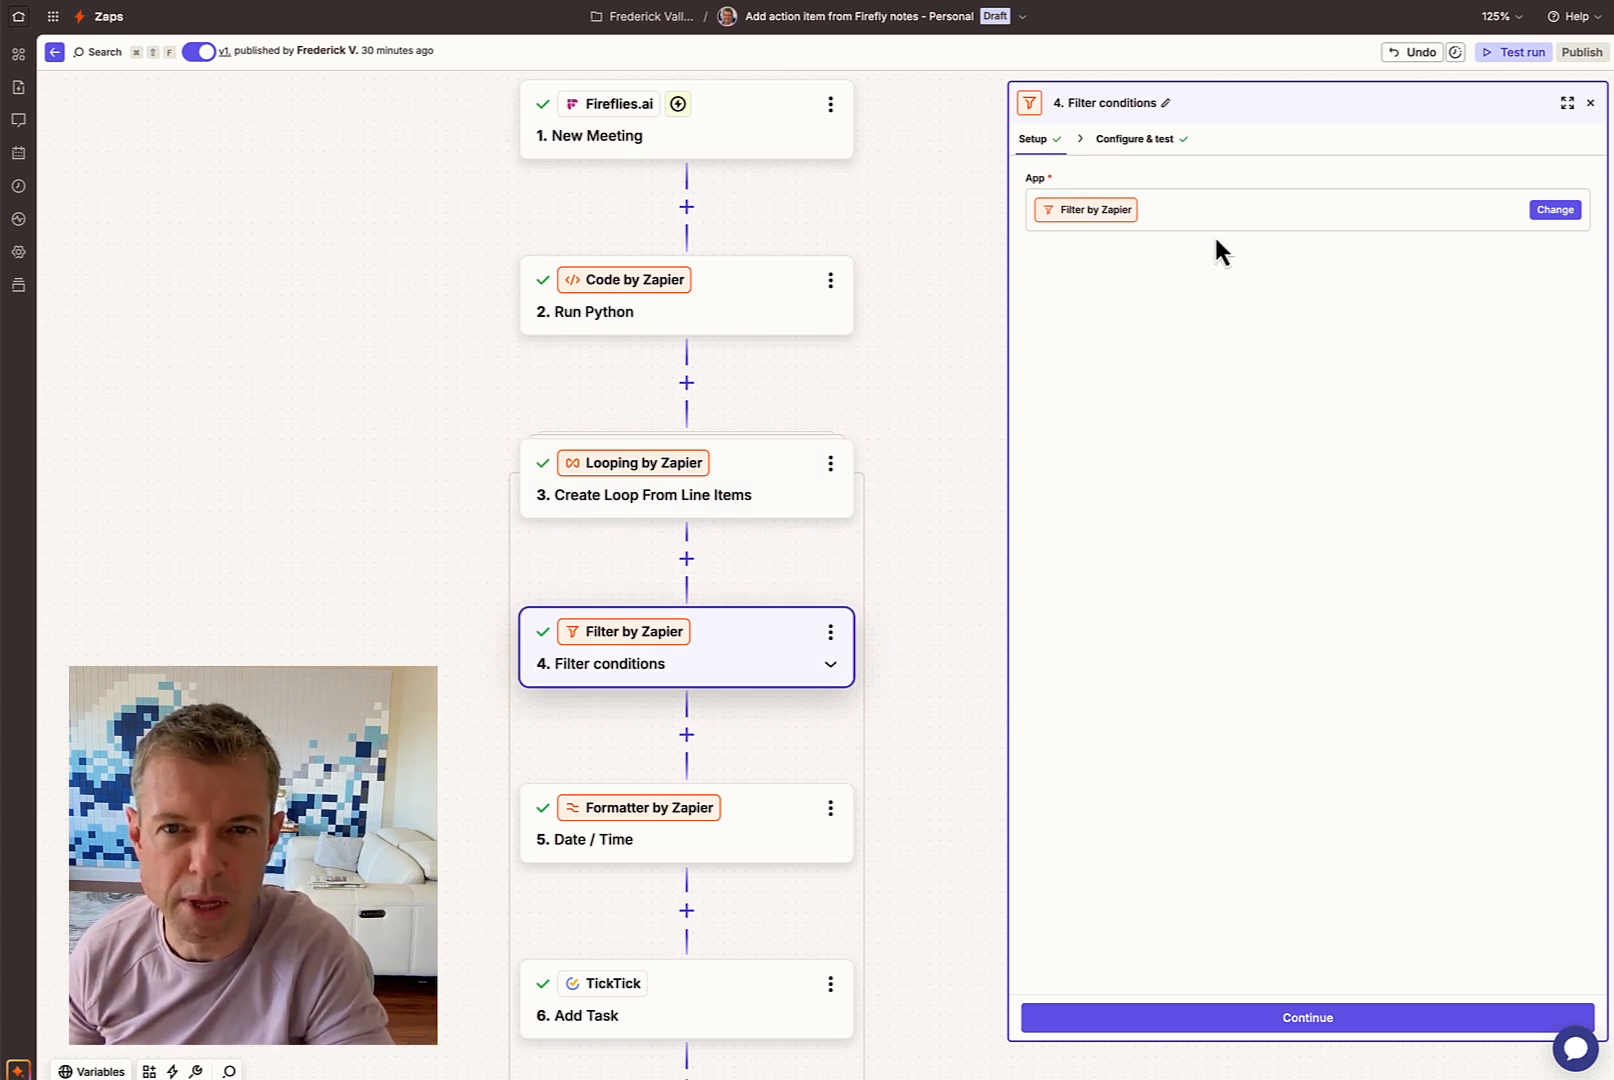
Step: Search the app list for "filte" to find Filter, and keep the current app for the filter step
click(1555, 210)
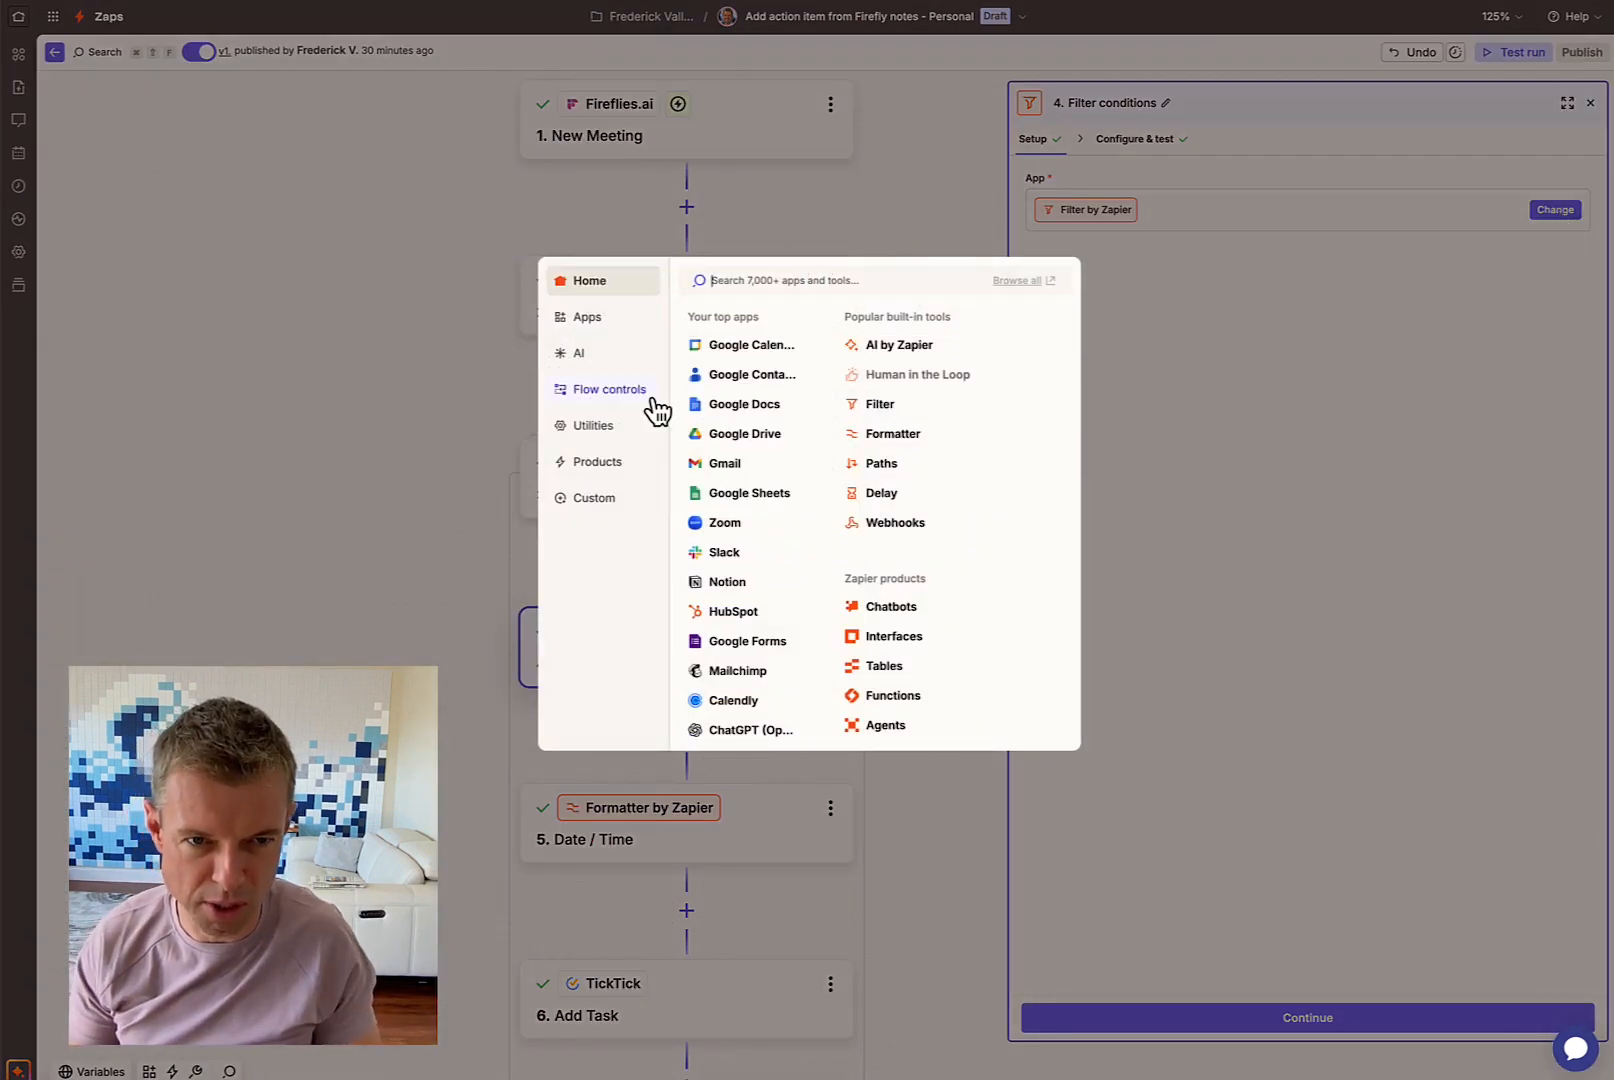
text(filte)
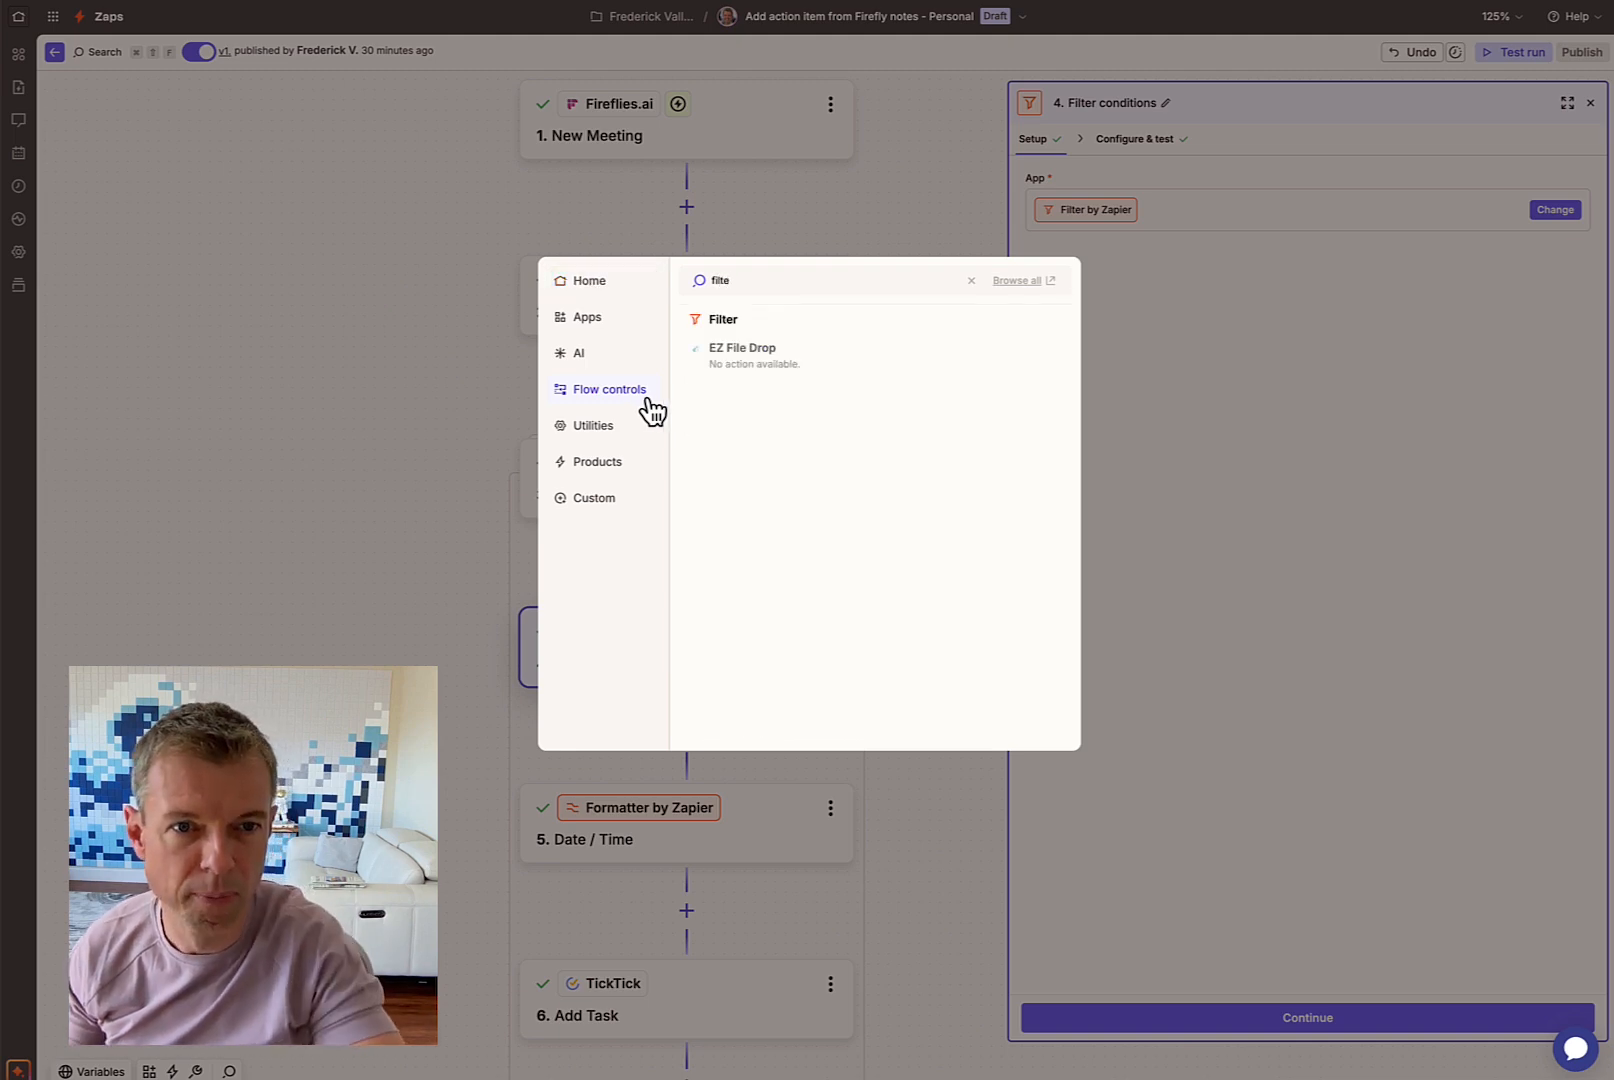
click(1169, 306)
Step: Examine the filter rule's Owner field from the loop step and its (Text) Exactly matches condition, keeping both
click(1120, 140)
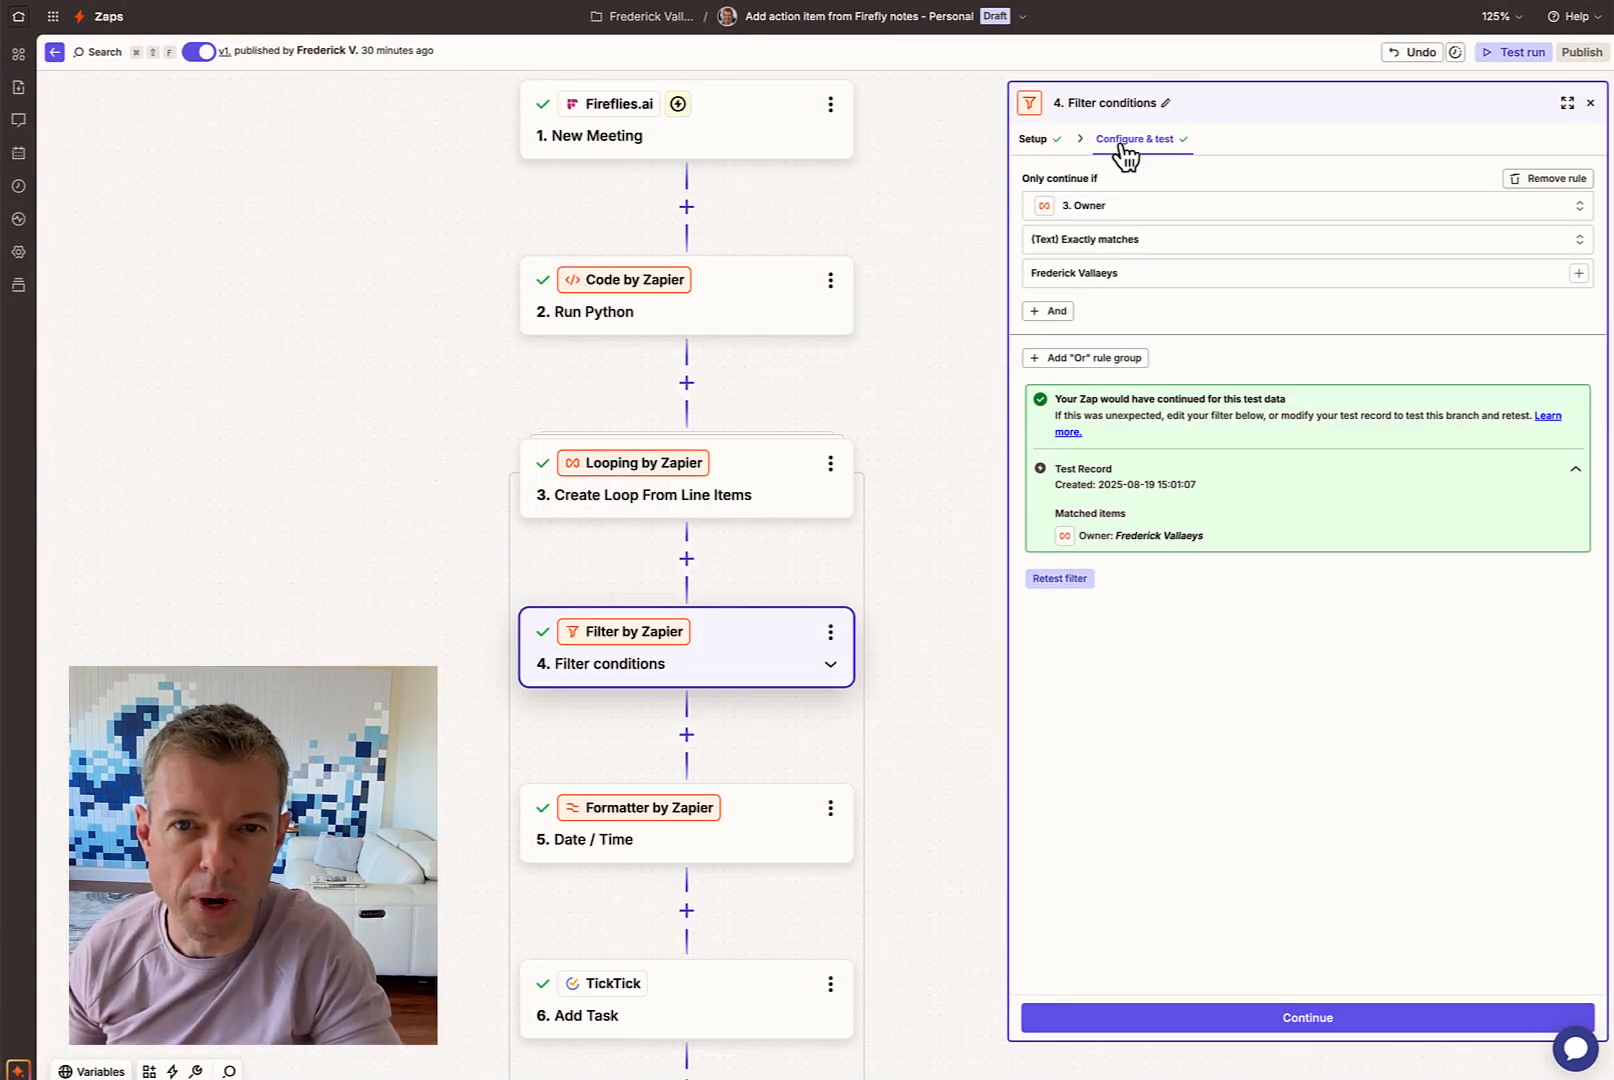
click(1580, 210)
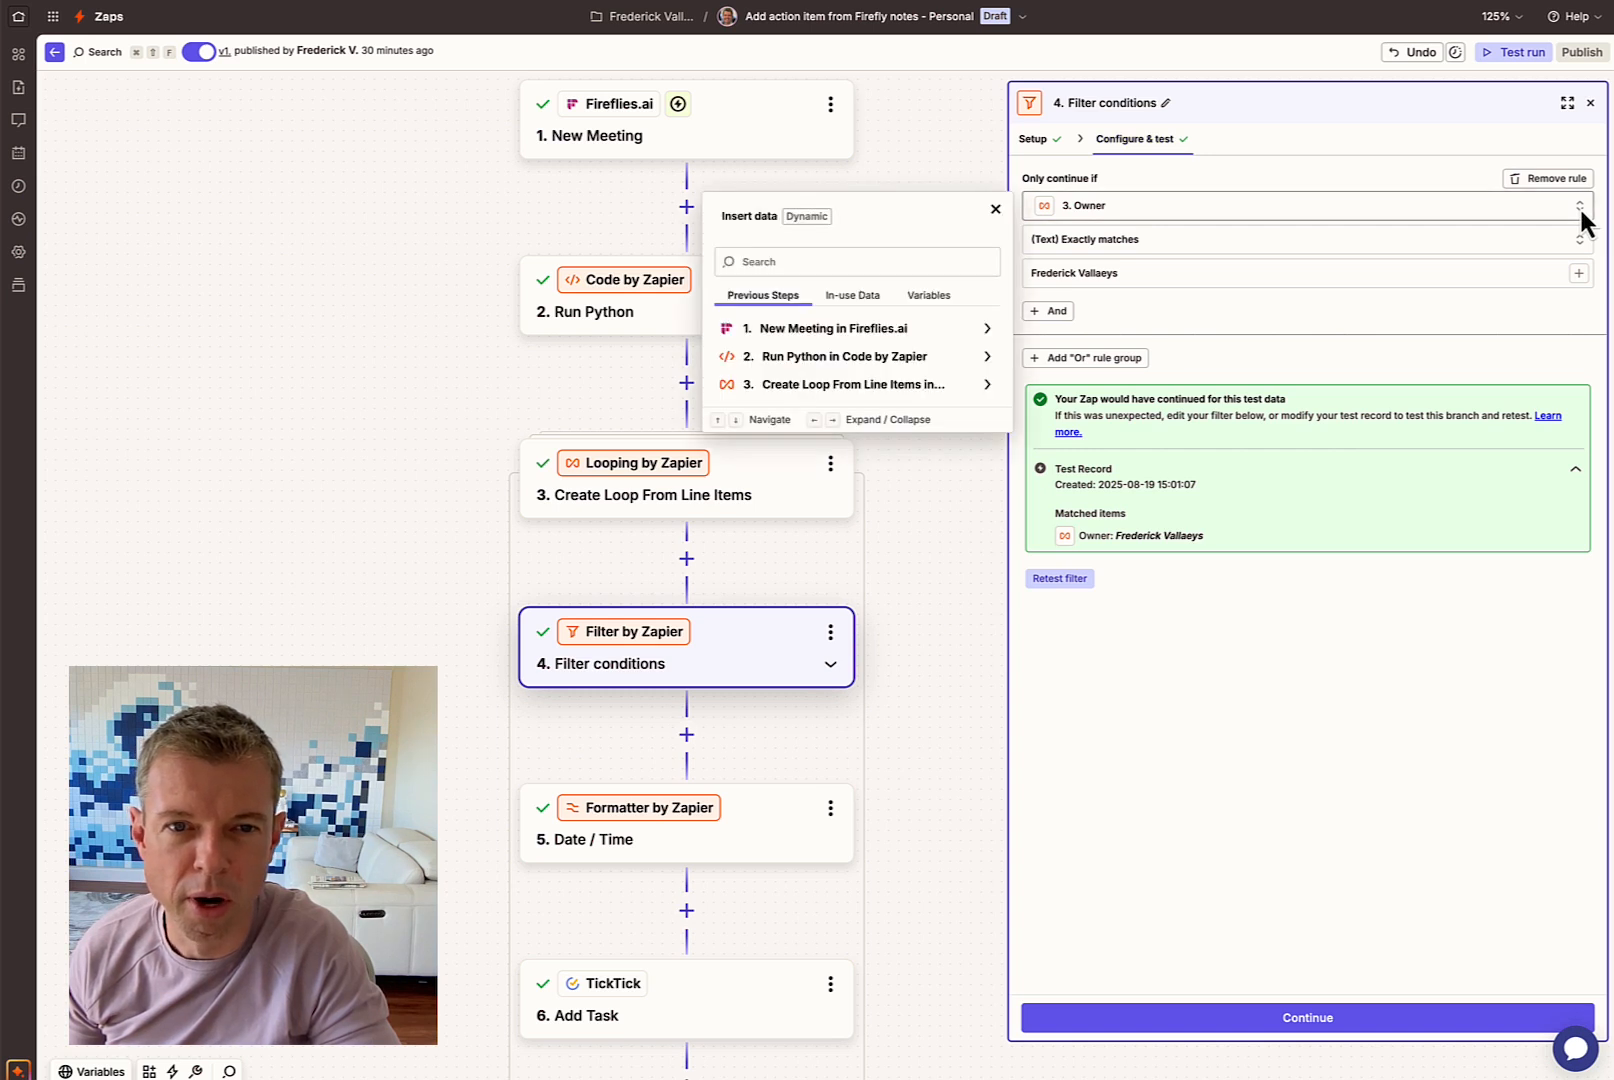
click(828, 394)
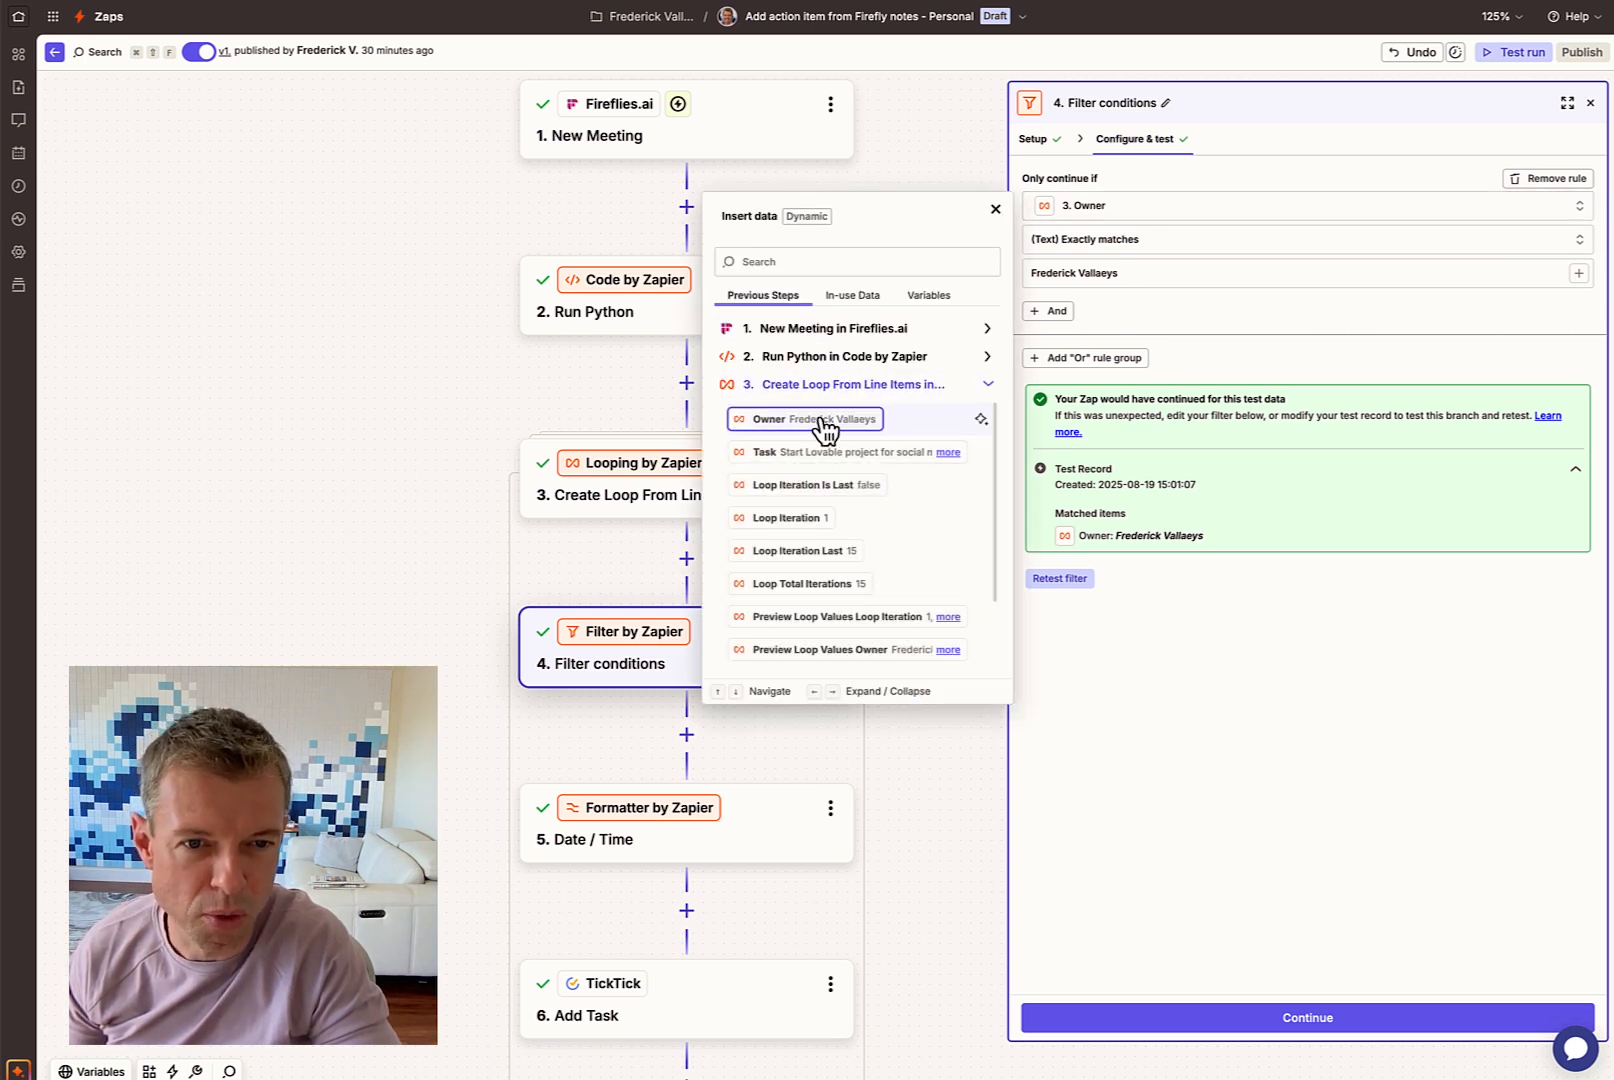
click(1211, 252)
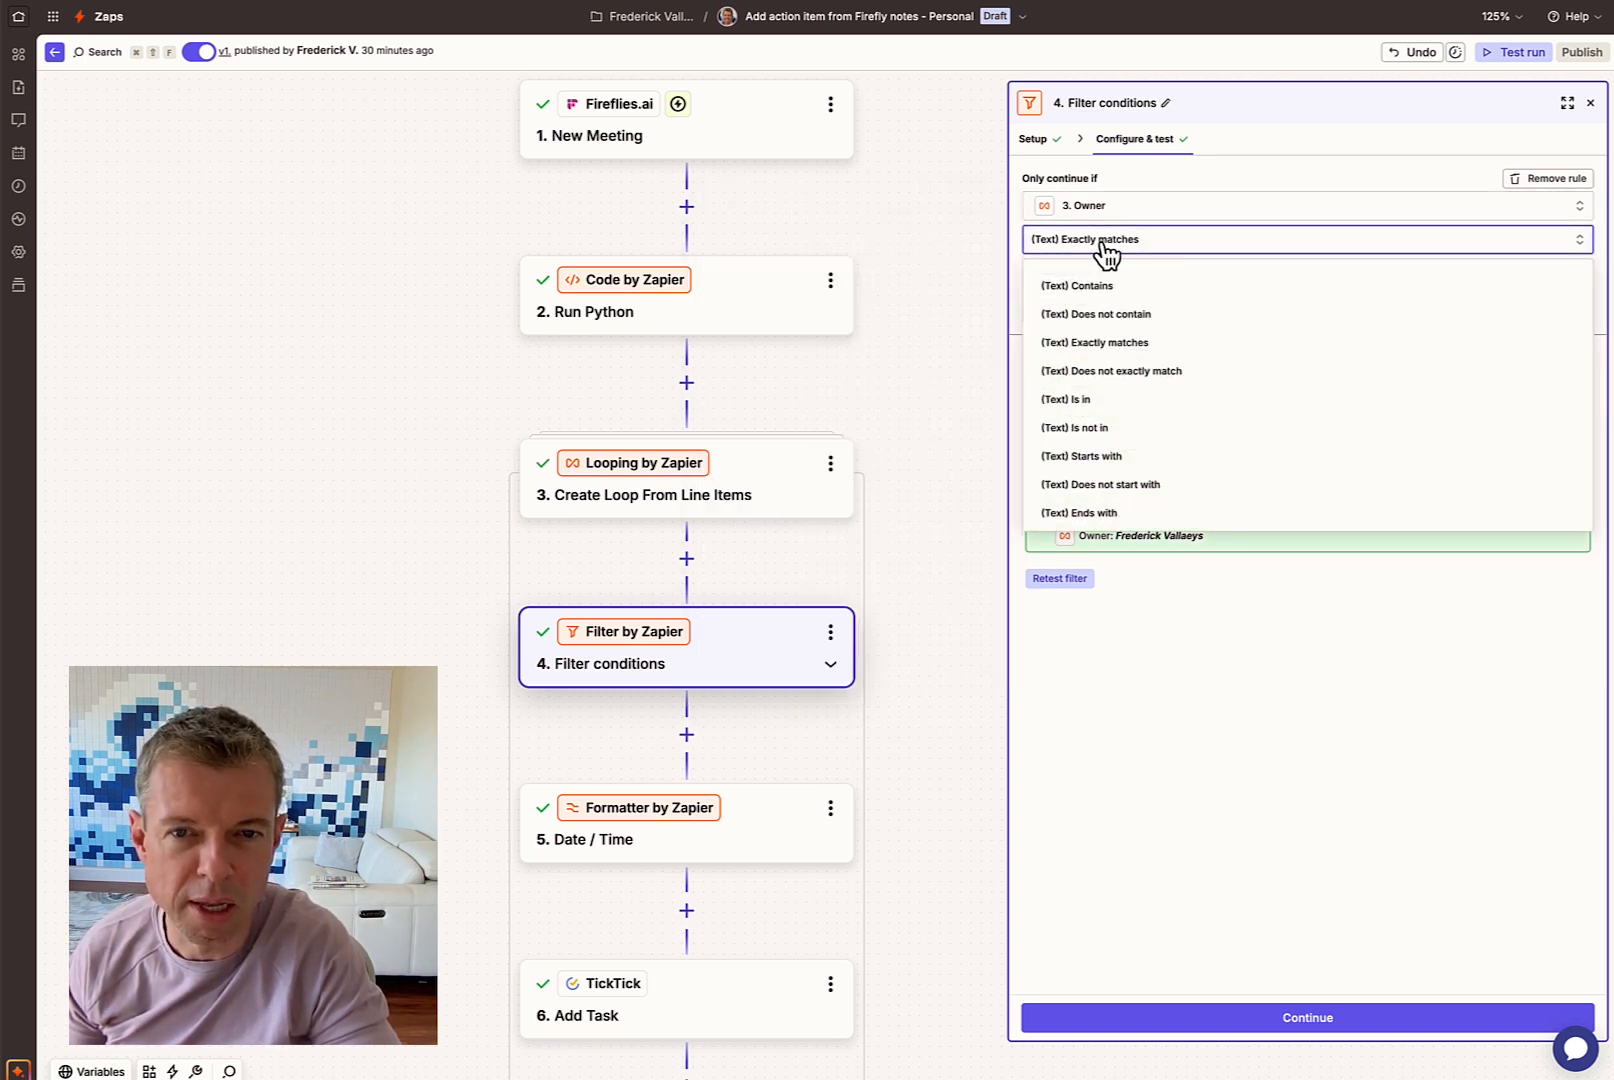
click(1175, 250)
Step: Check the owner's name used as the filter's comparison value against the Owner output of the loop step
click(1066, 272)
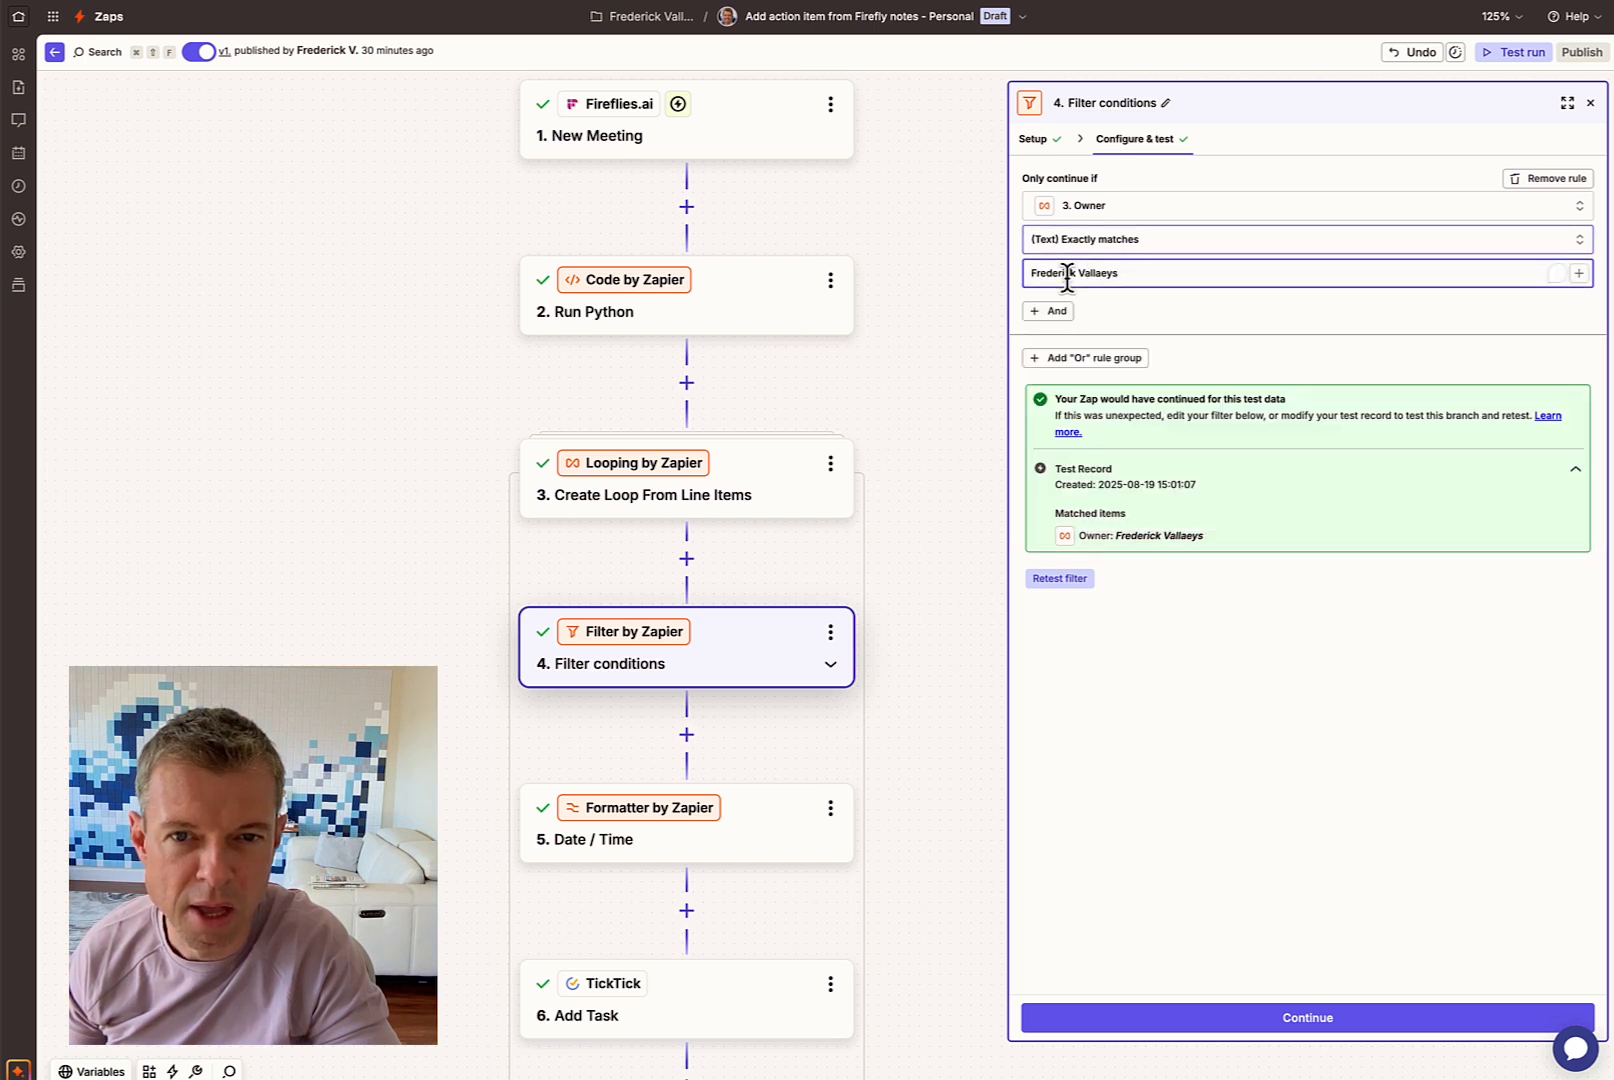
drag(1131, 273, 1019, 271)
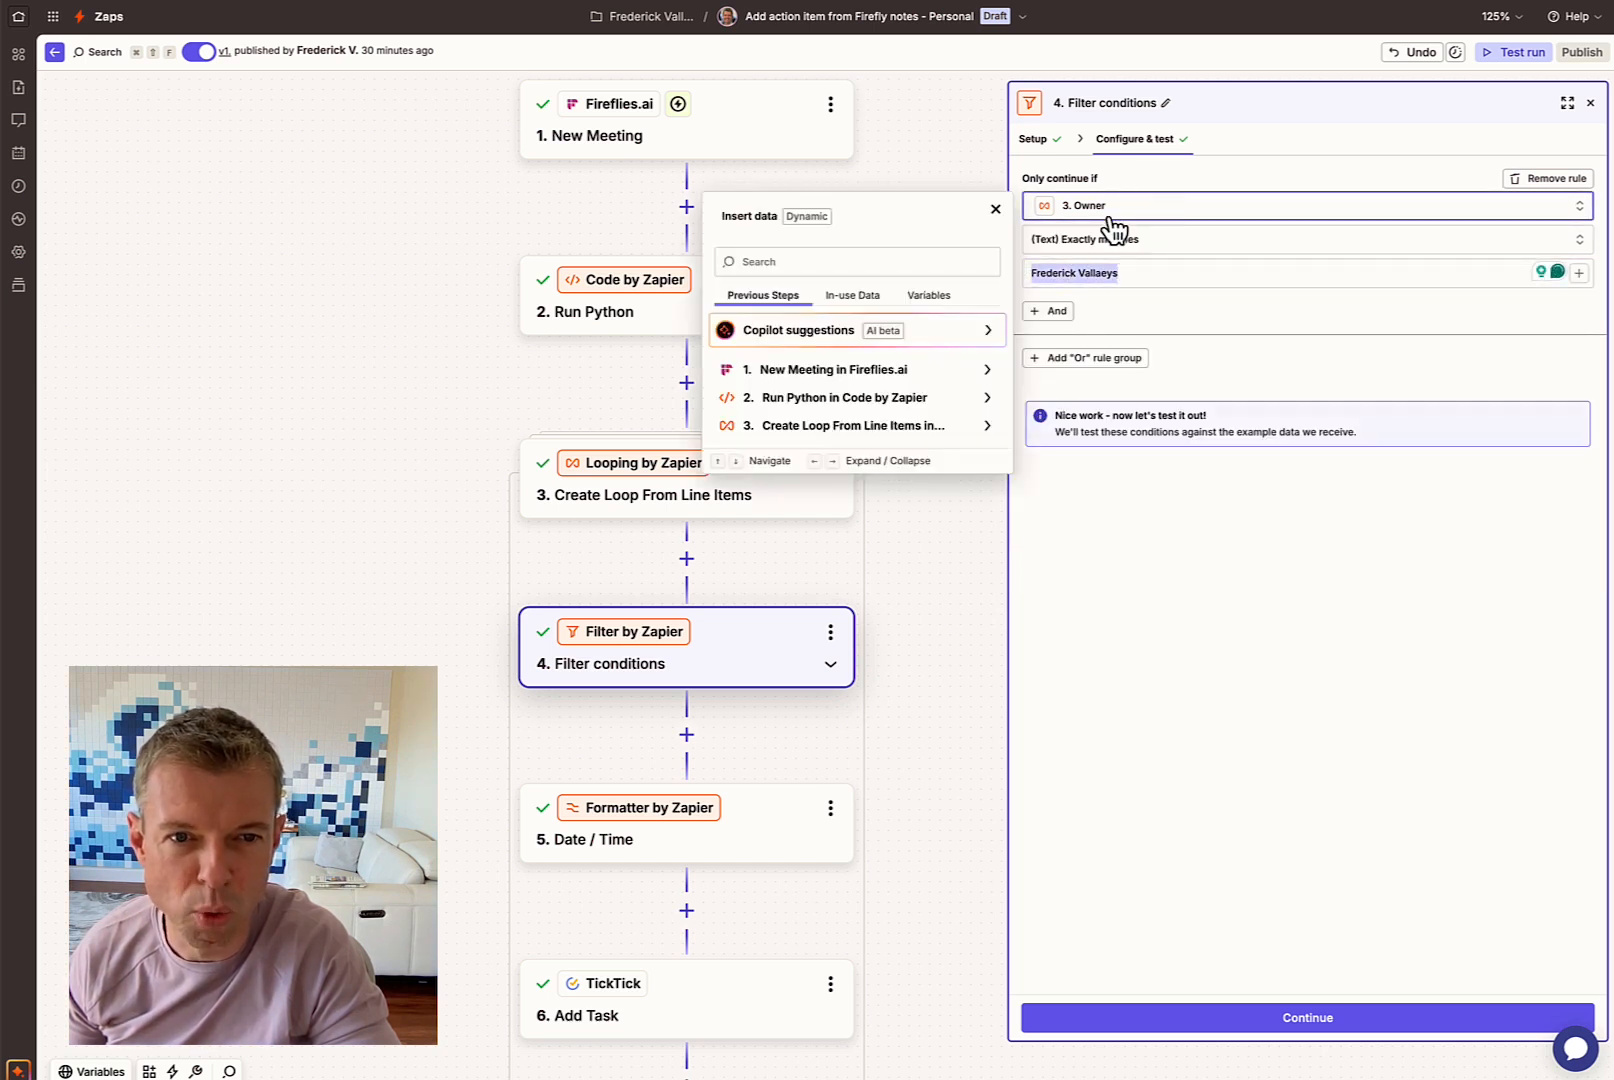
click(893, 425)
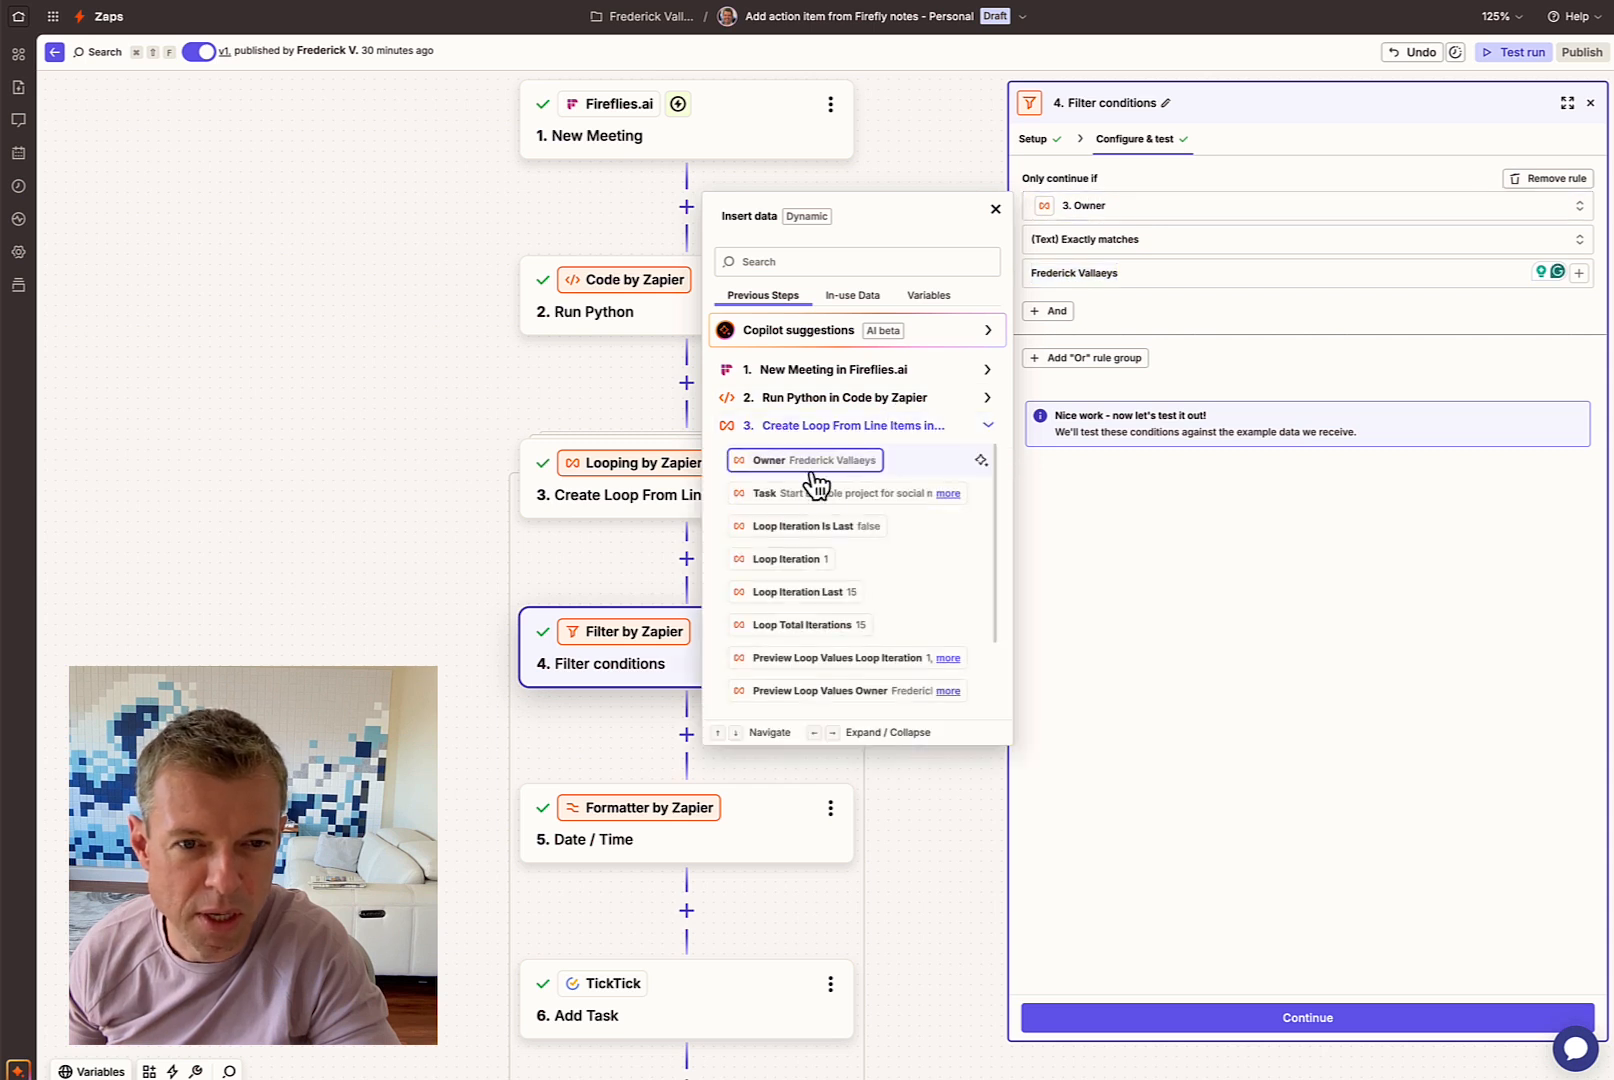
click(1183, 318)
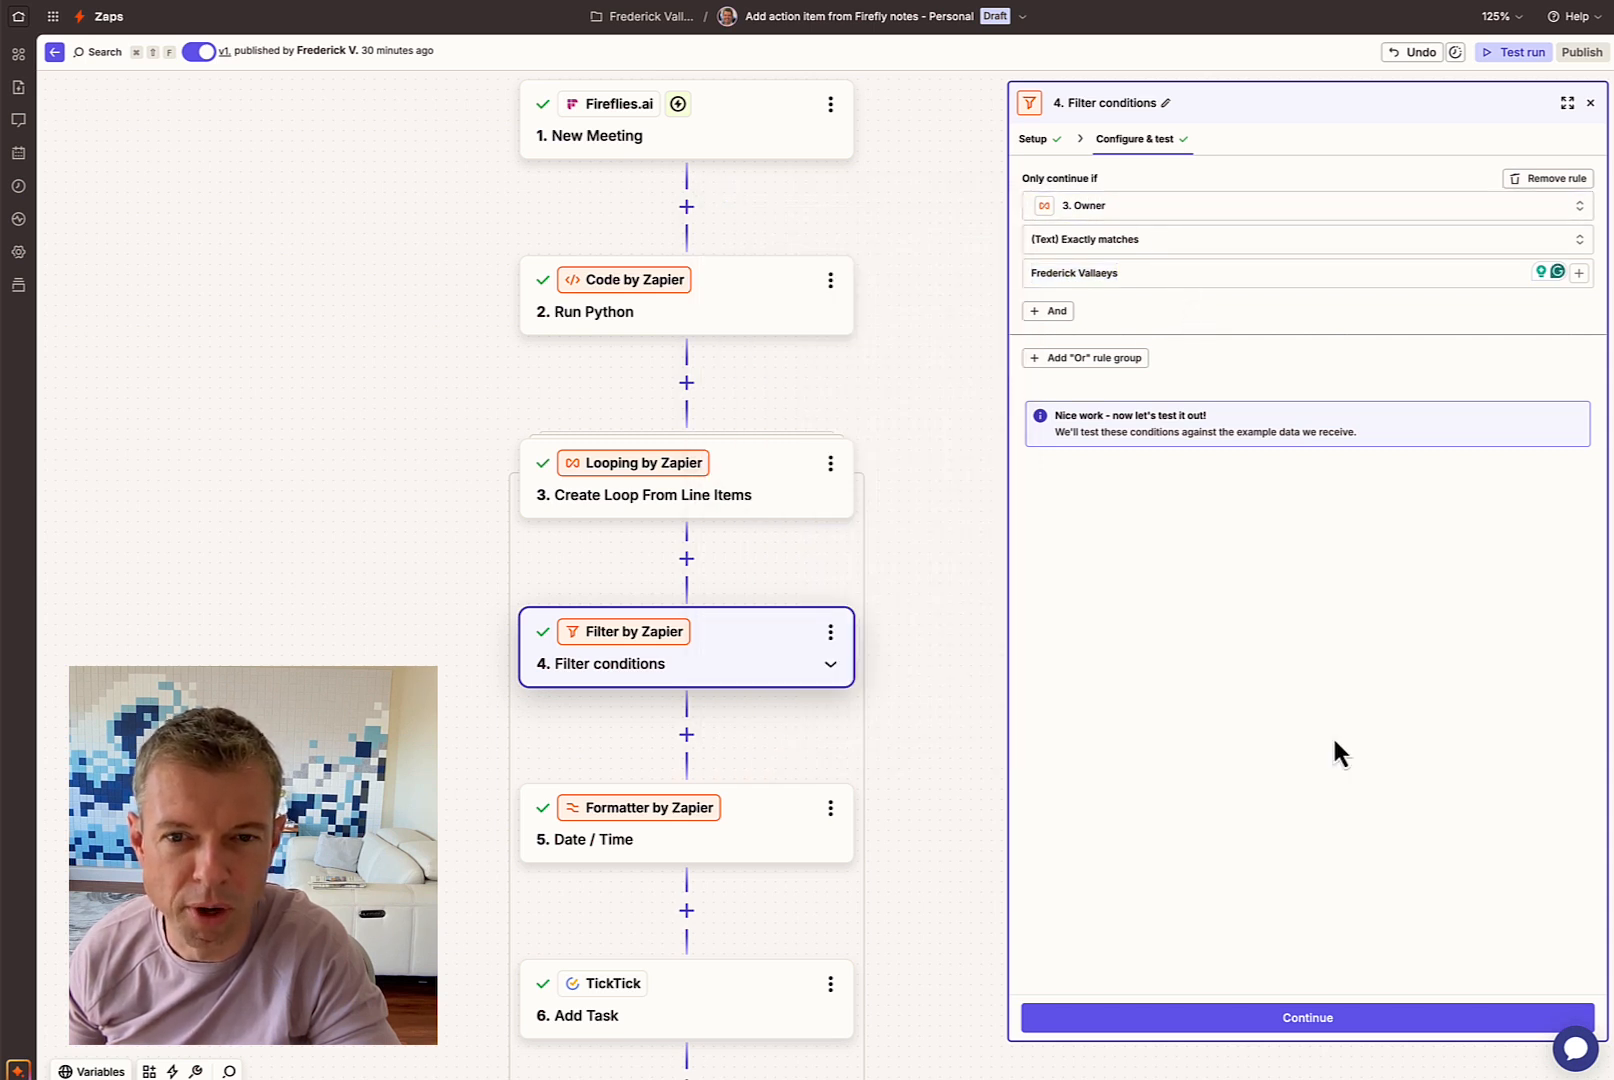
Step: Test the filter conditions against the sample record and continue to the Formatter by Zapier step
click(1296, 1018)
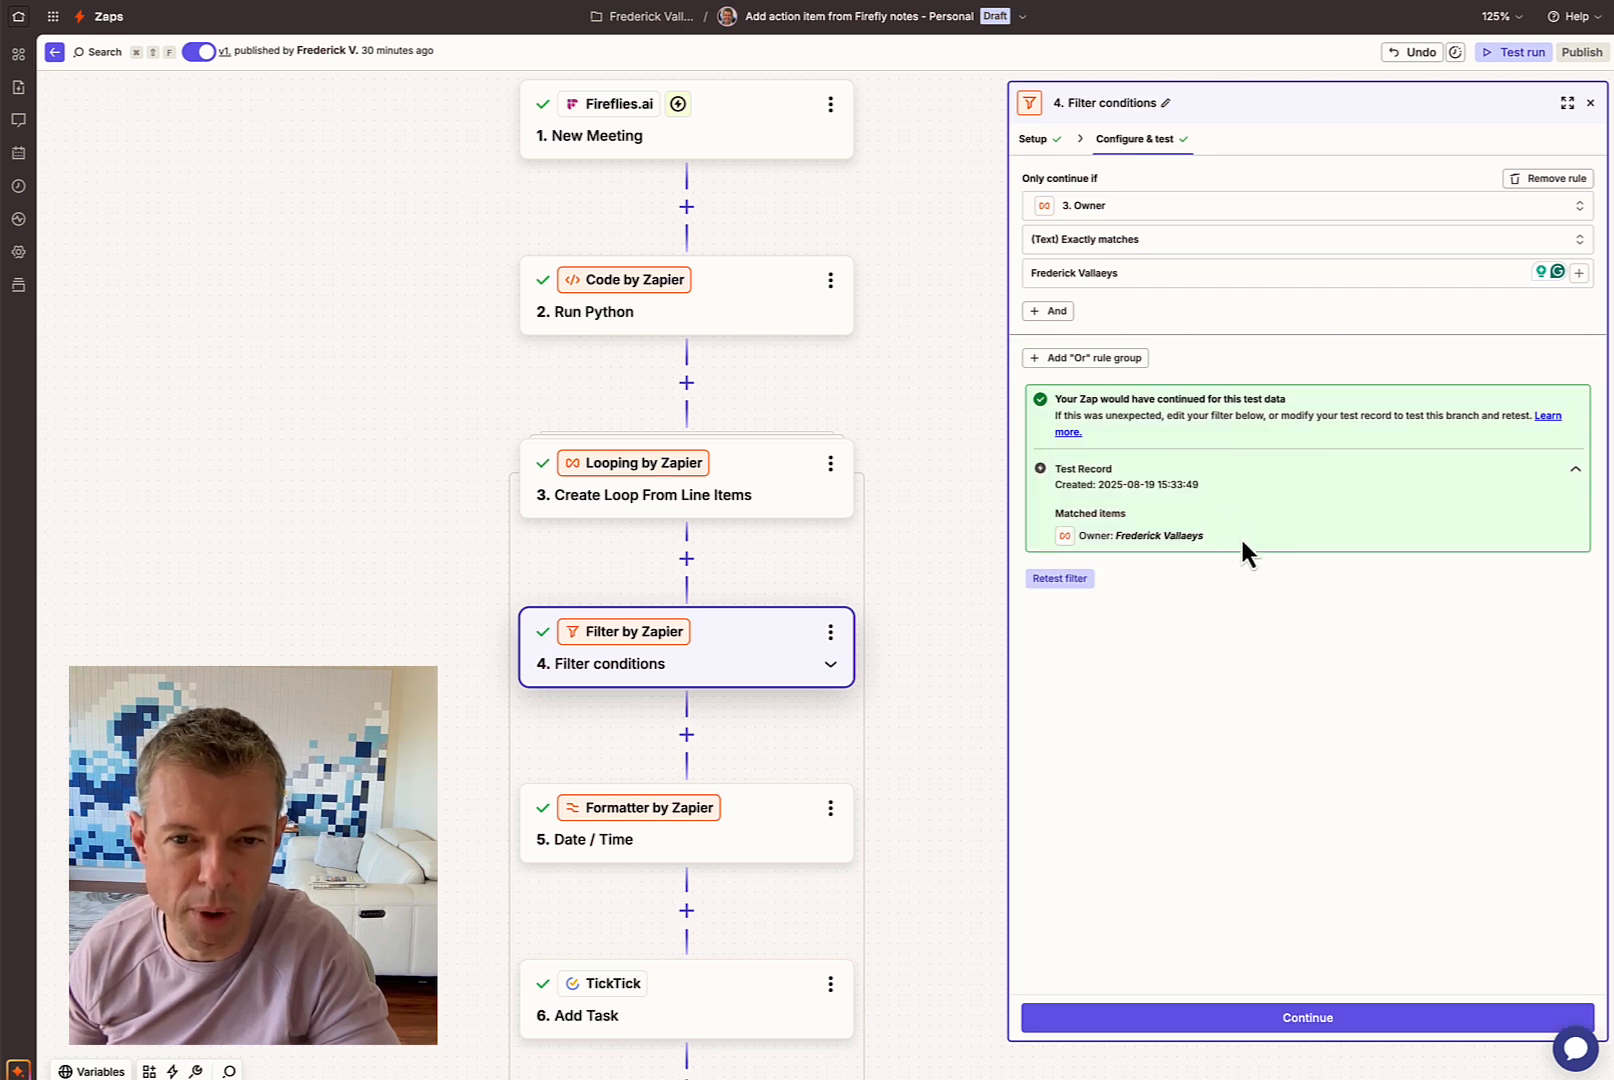
click(1300, 1018)
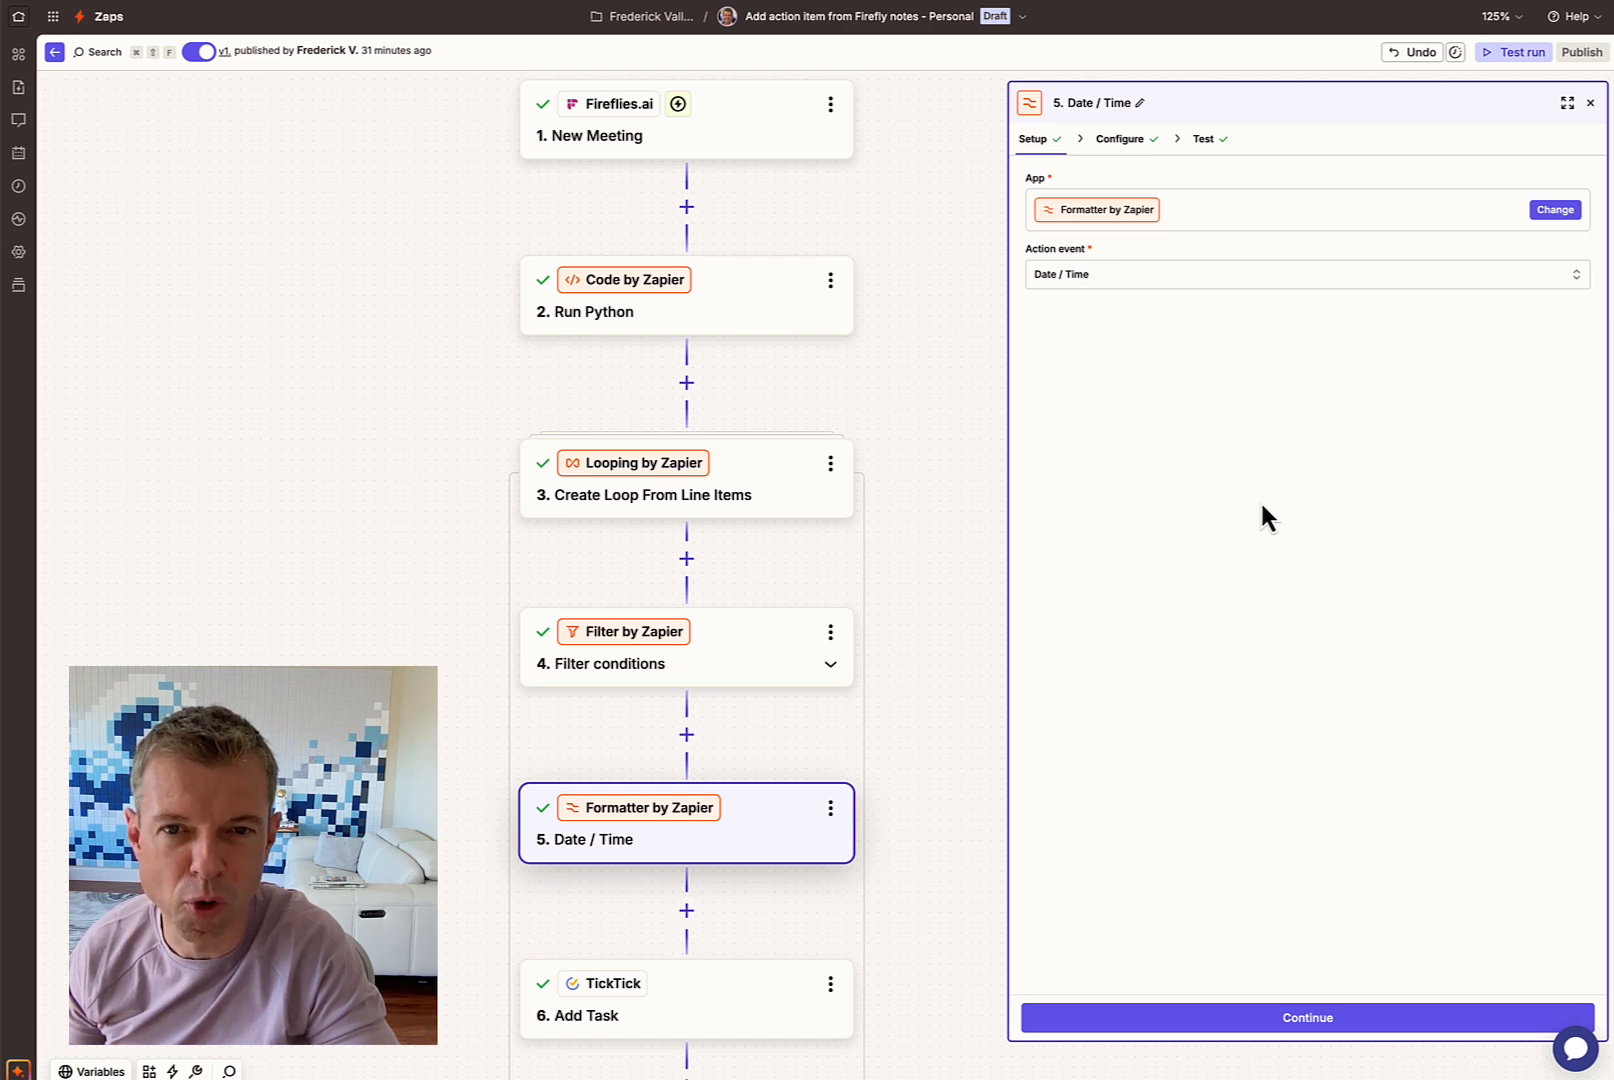
Step: Search the app list for "forma" to find Formatter, and keep Formatter by Zapier with the Date / Time action event
click(1563, 212)
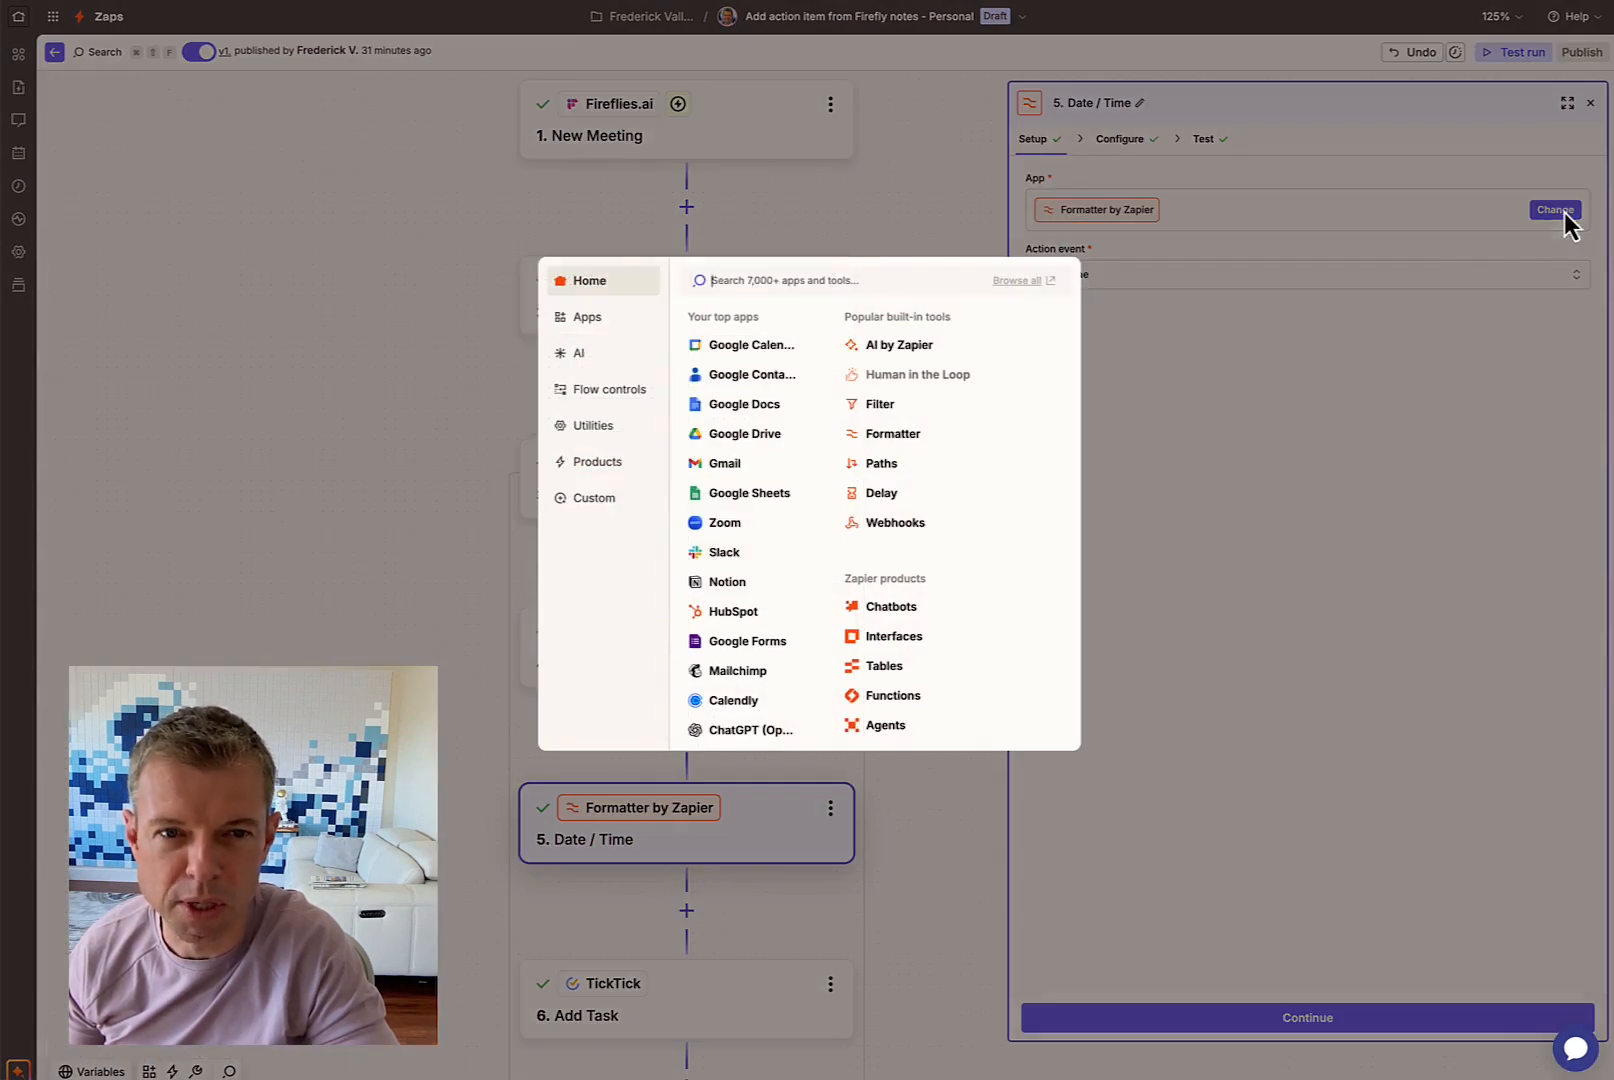
text(forma)
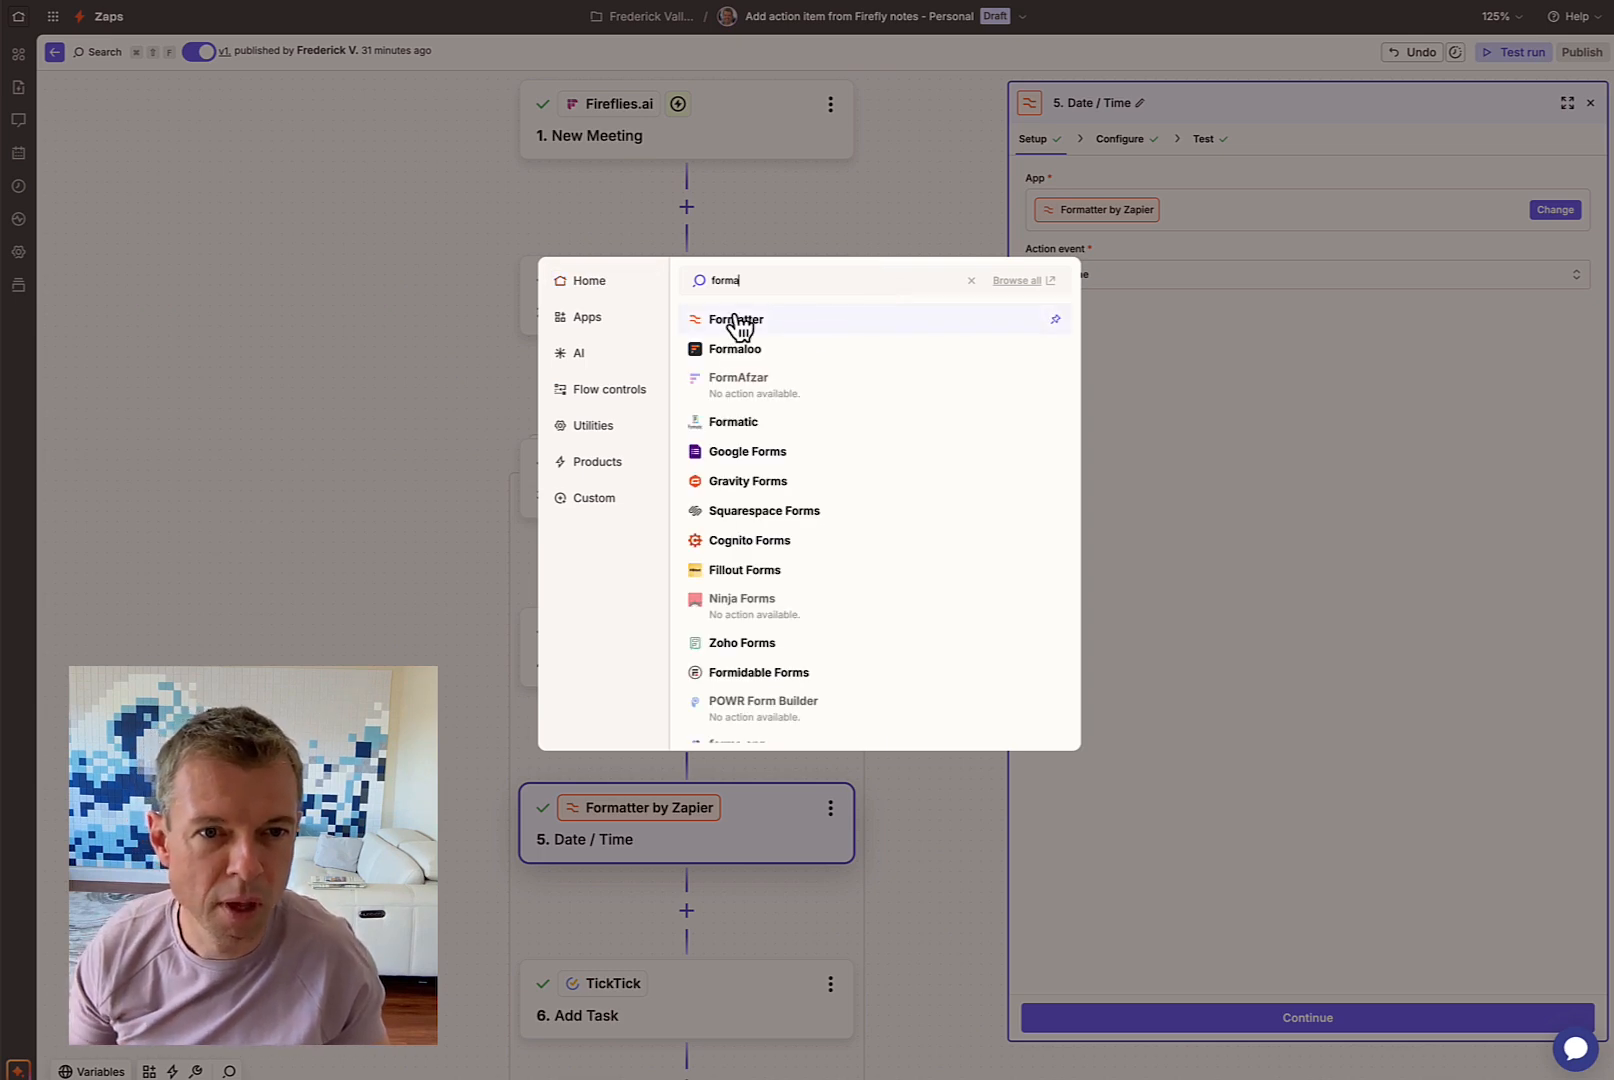
click(1159, 342)
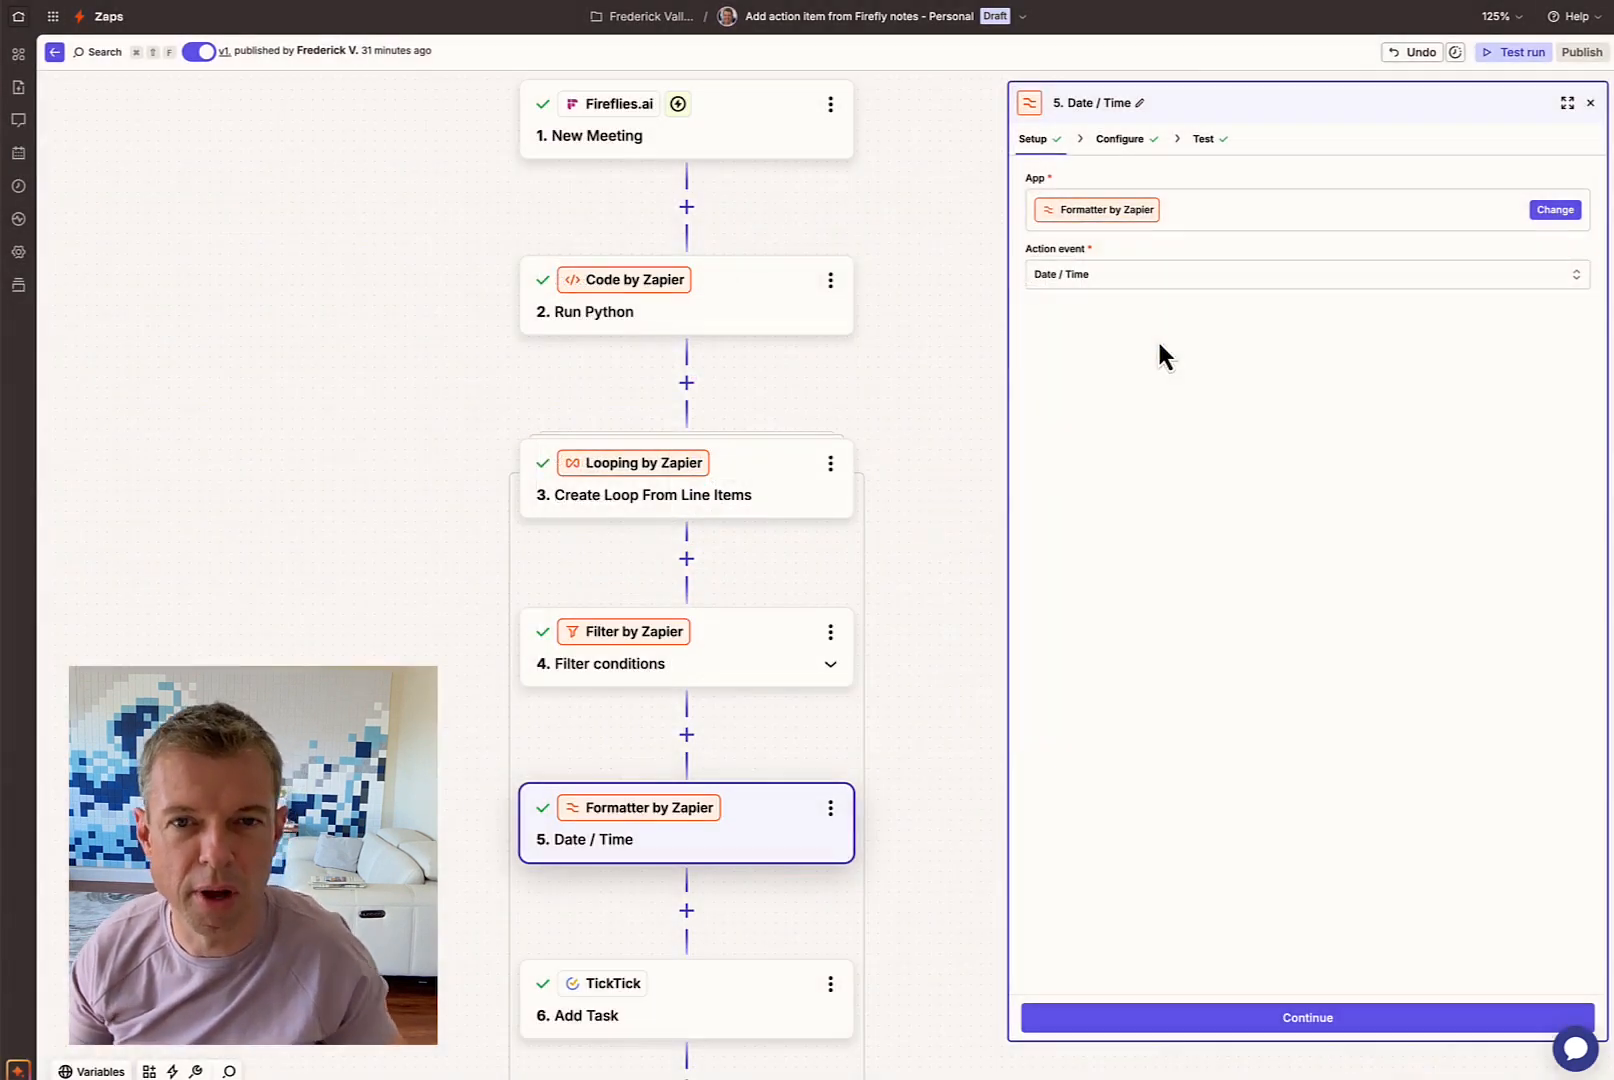
click(1121, 284)
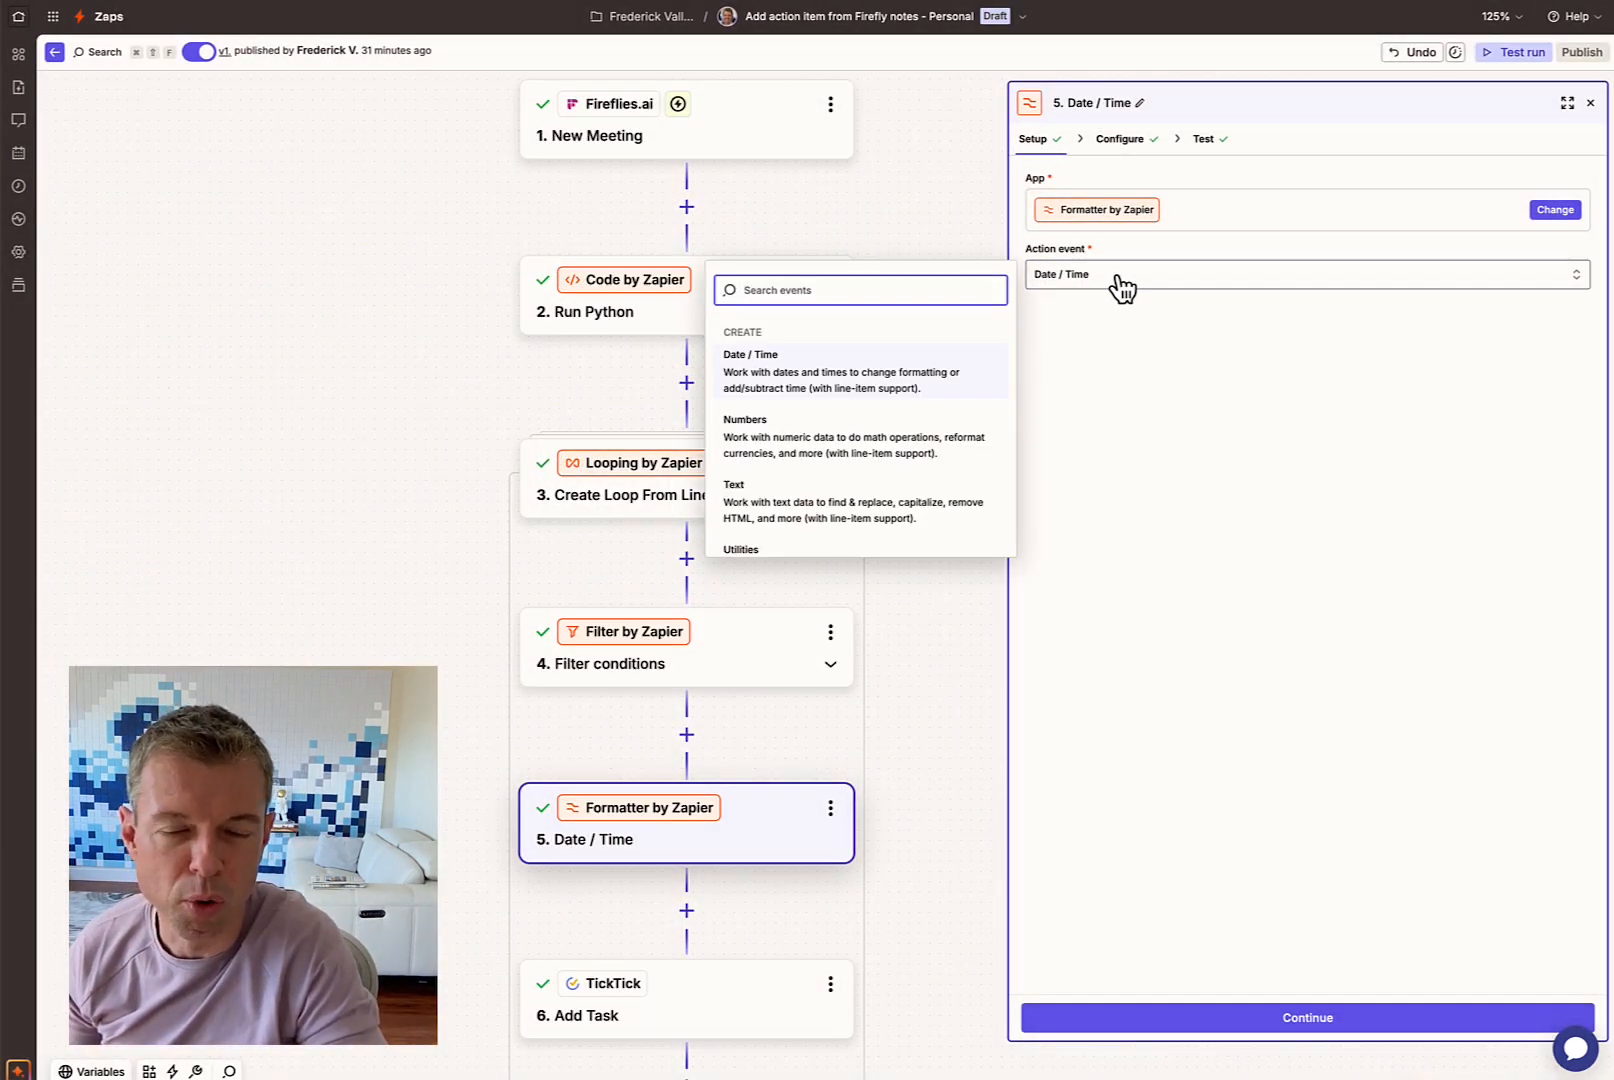
click(788, 380)
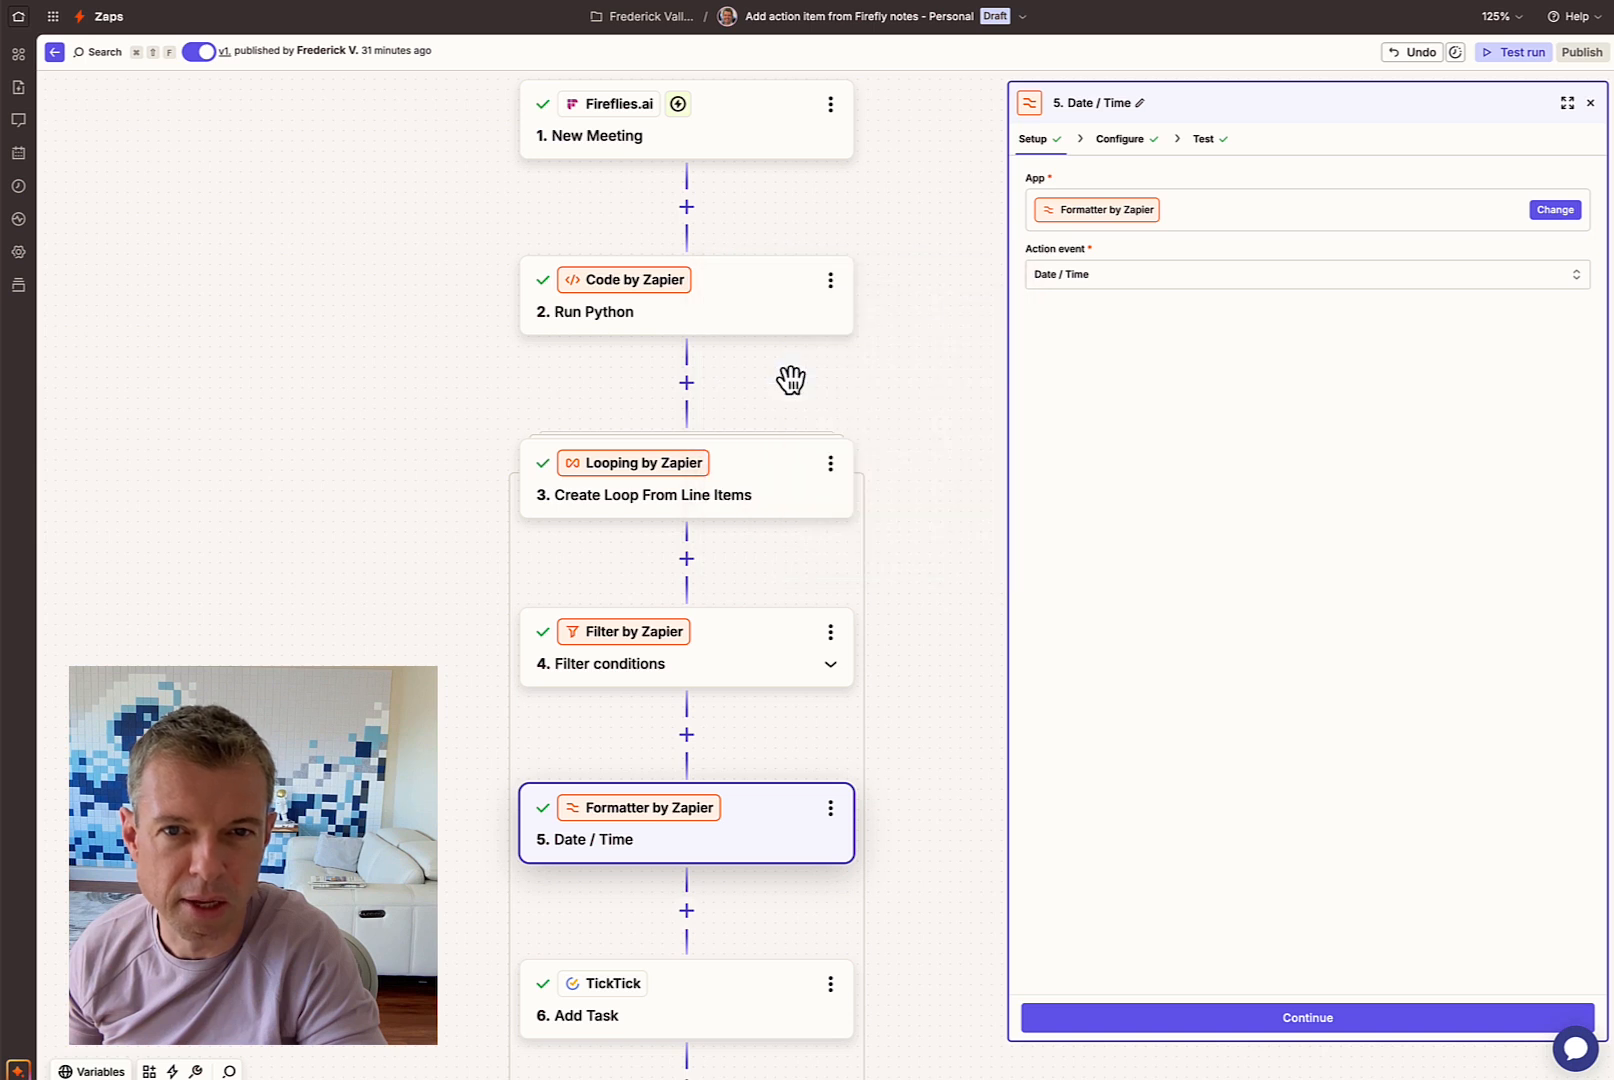
Step: Check the Date field of the New Meeting step as the source for the Add/Subtract Time transform's input, keeping it
click(1128, 145)
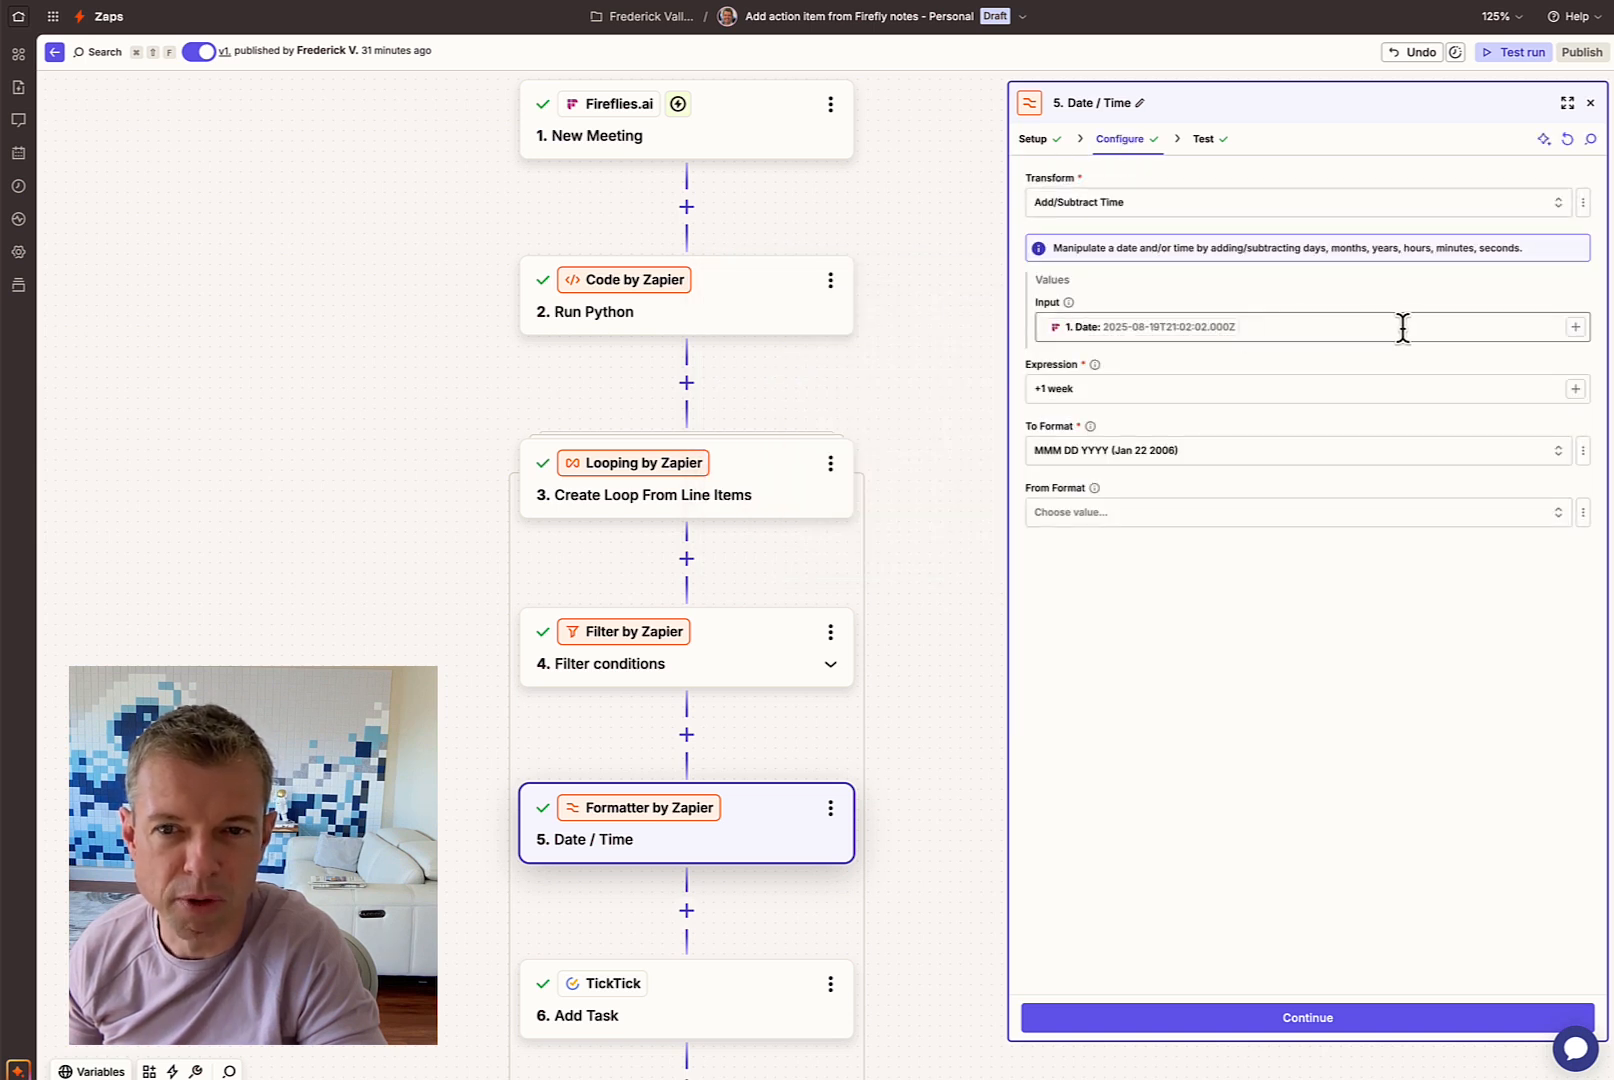
click(1576, 328)
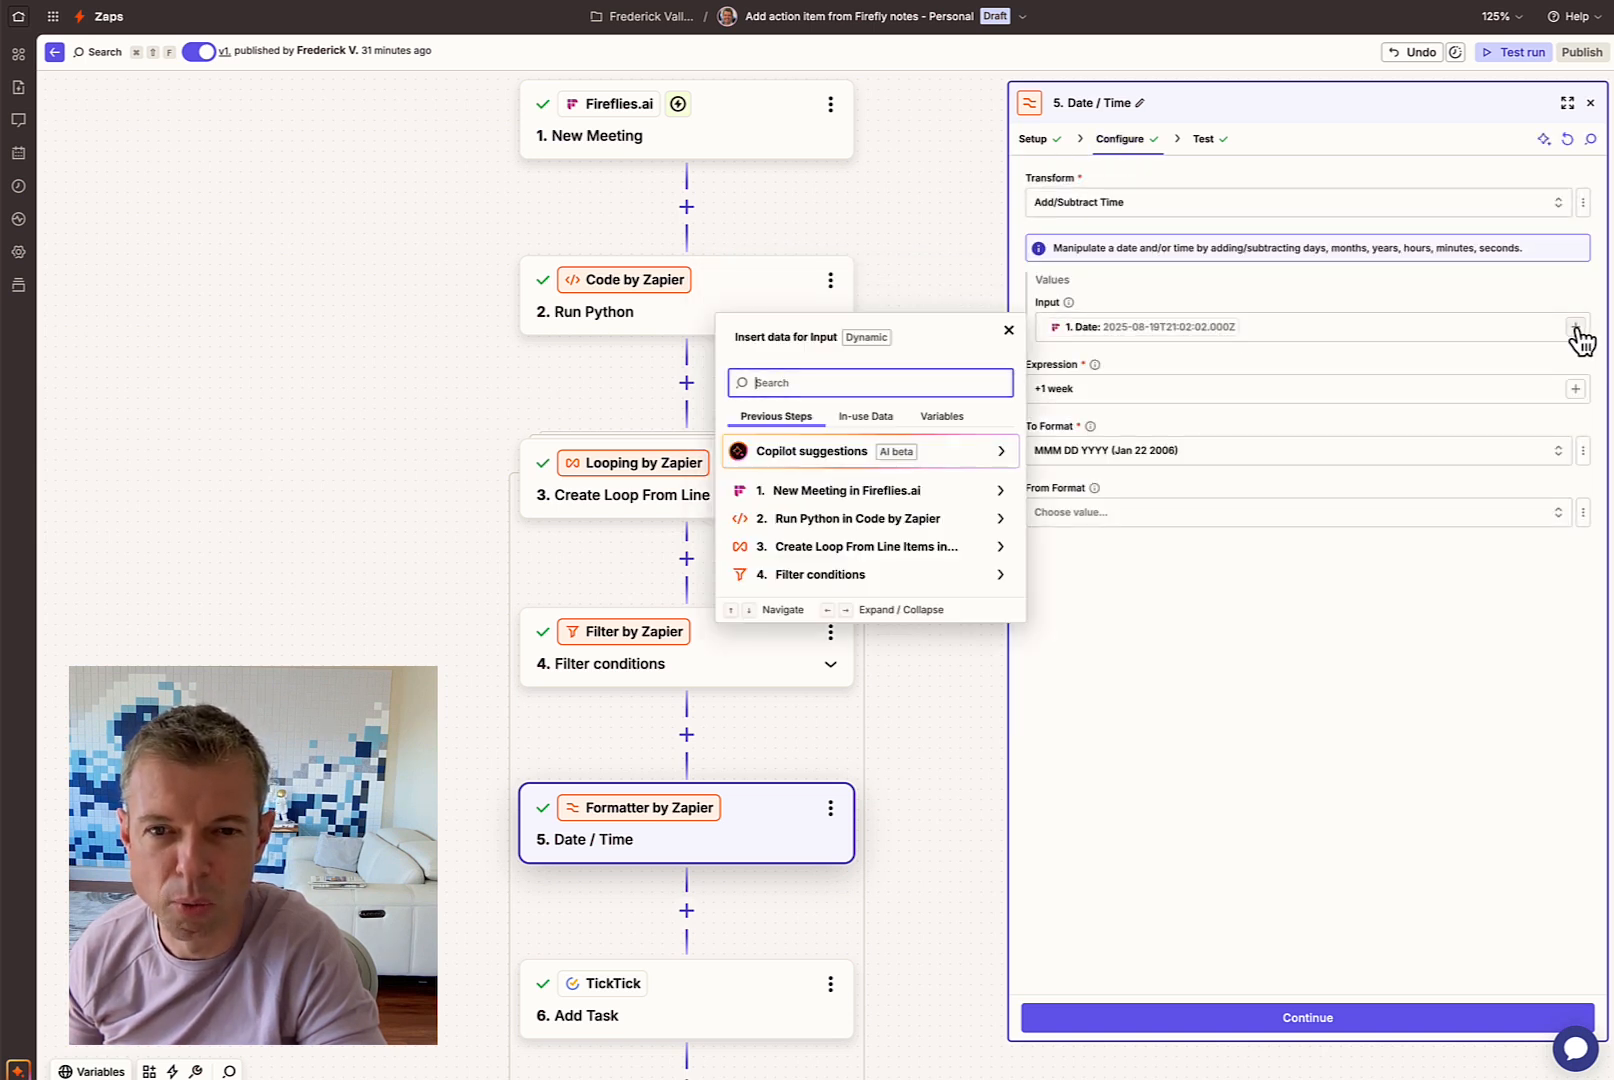
click(897, 495)
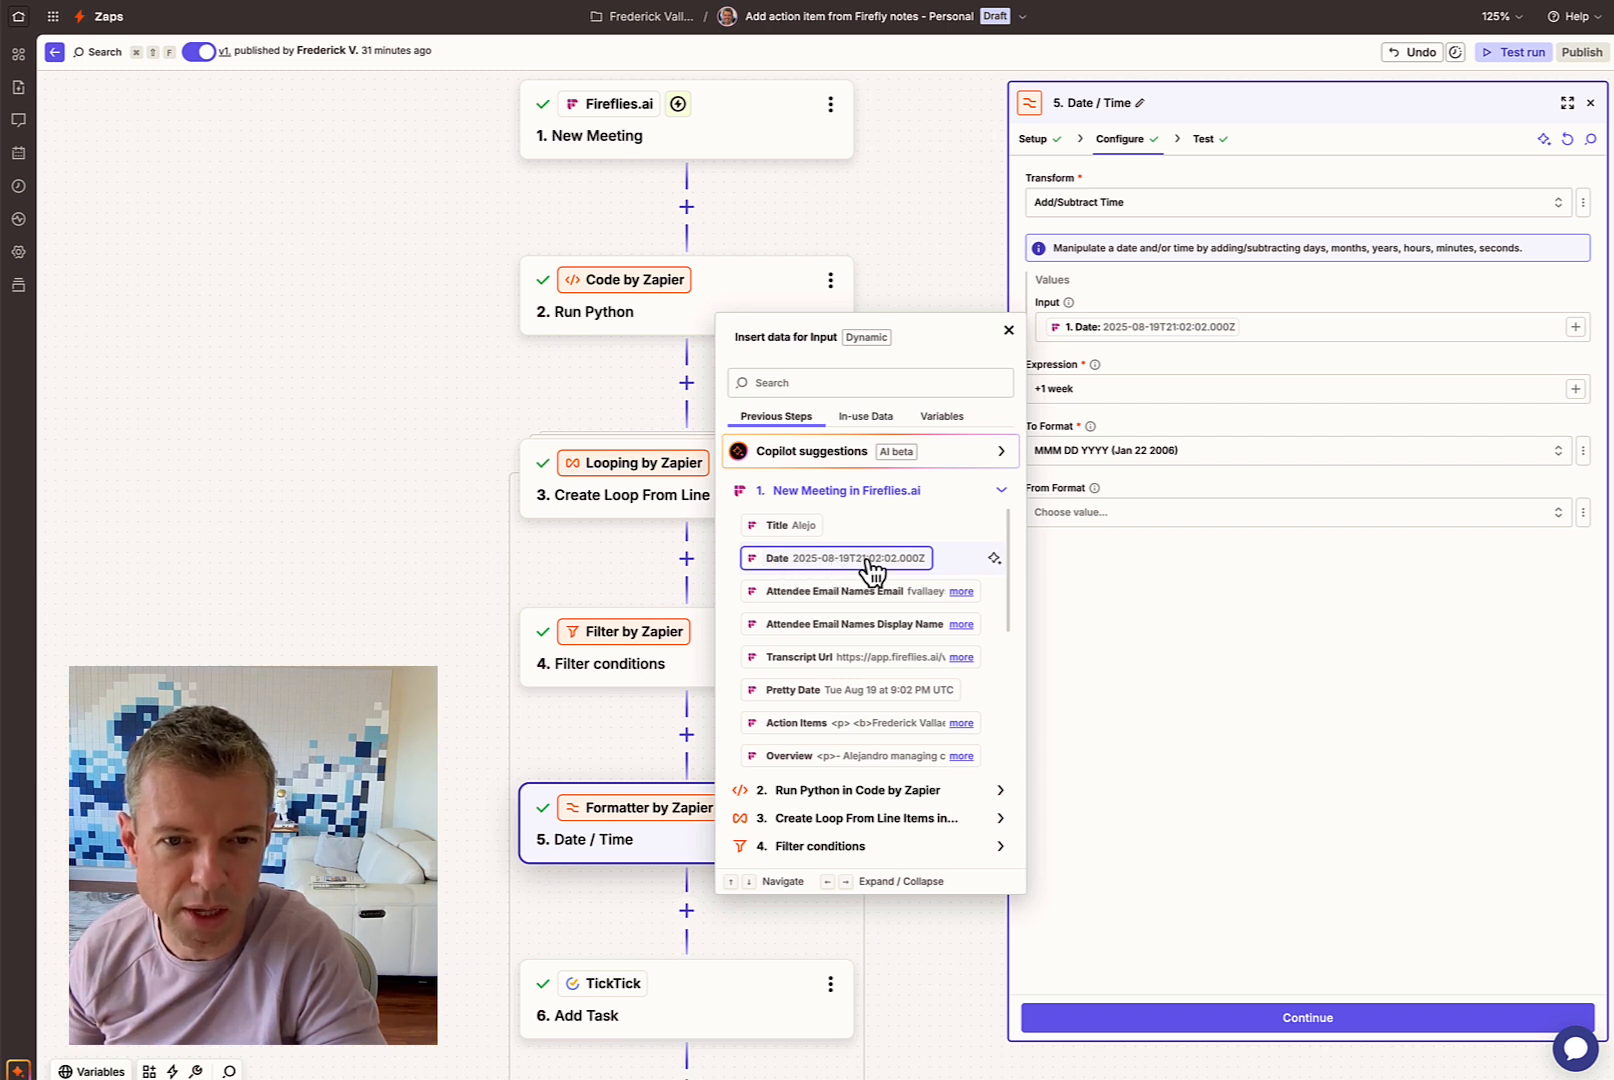
click(1131, 275)
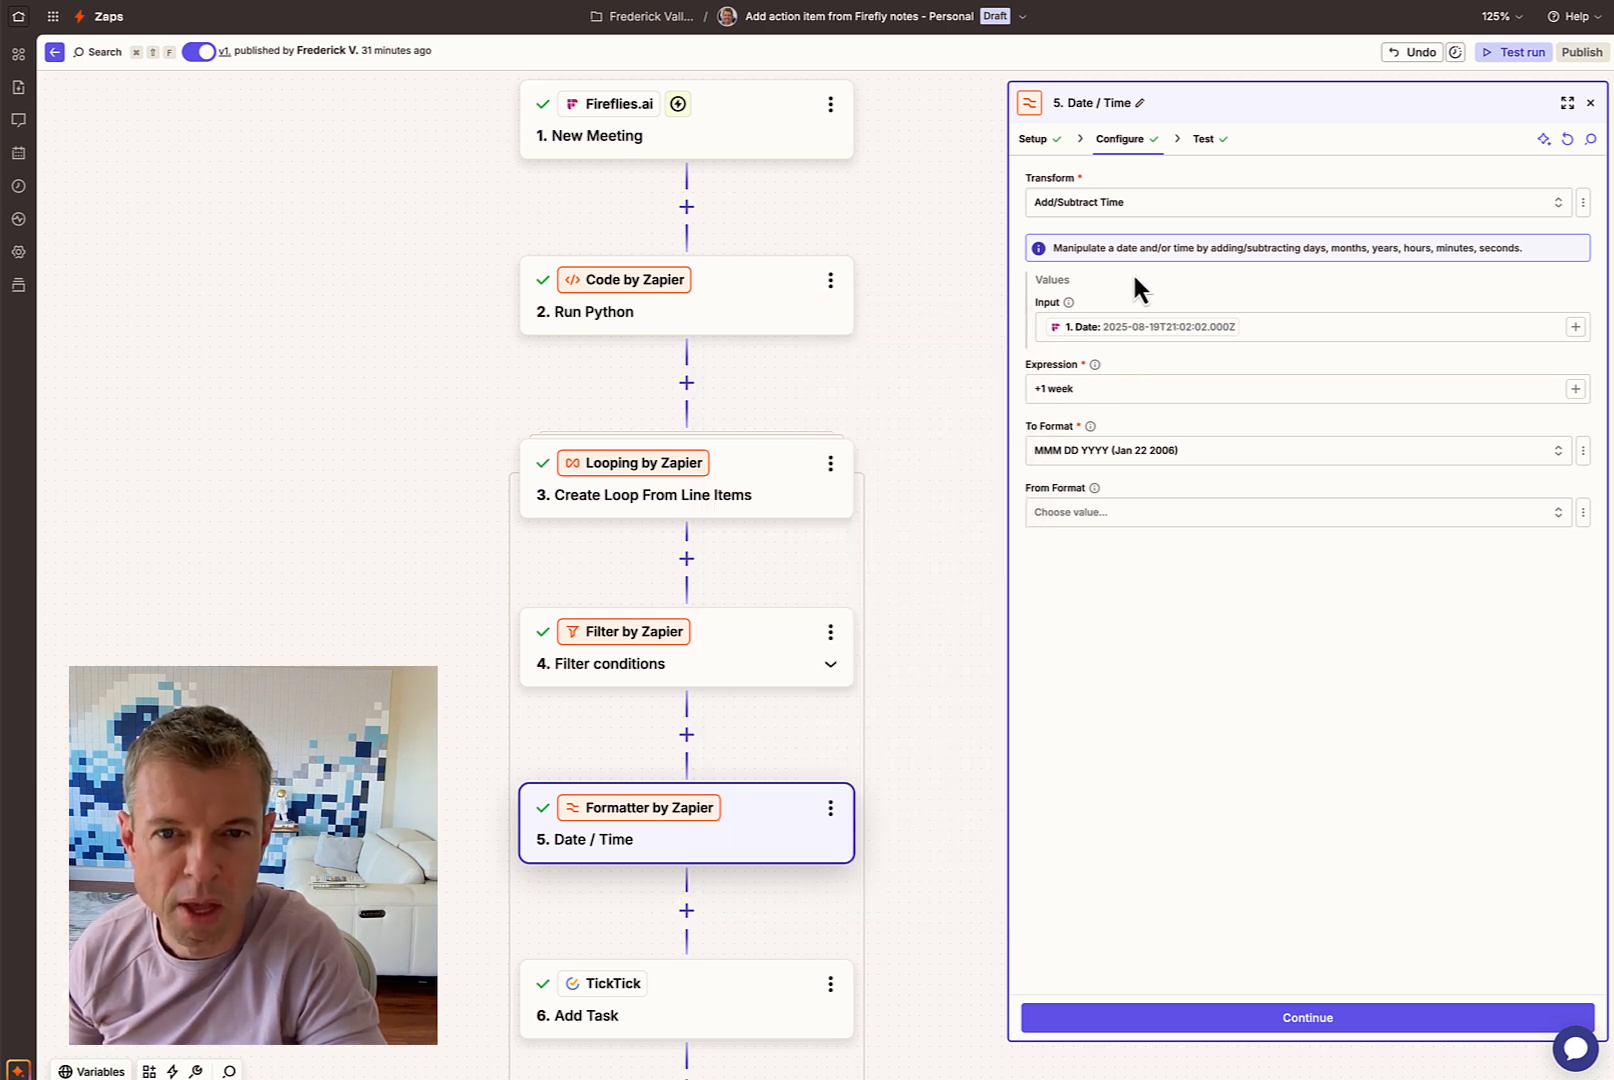
Step: Examine the formatter's +1 week expression and the available To Format options, keeping MMM DD YYYY
click(1116, 384)
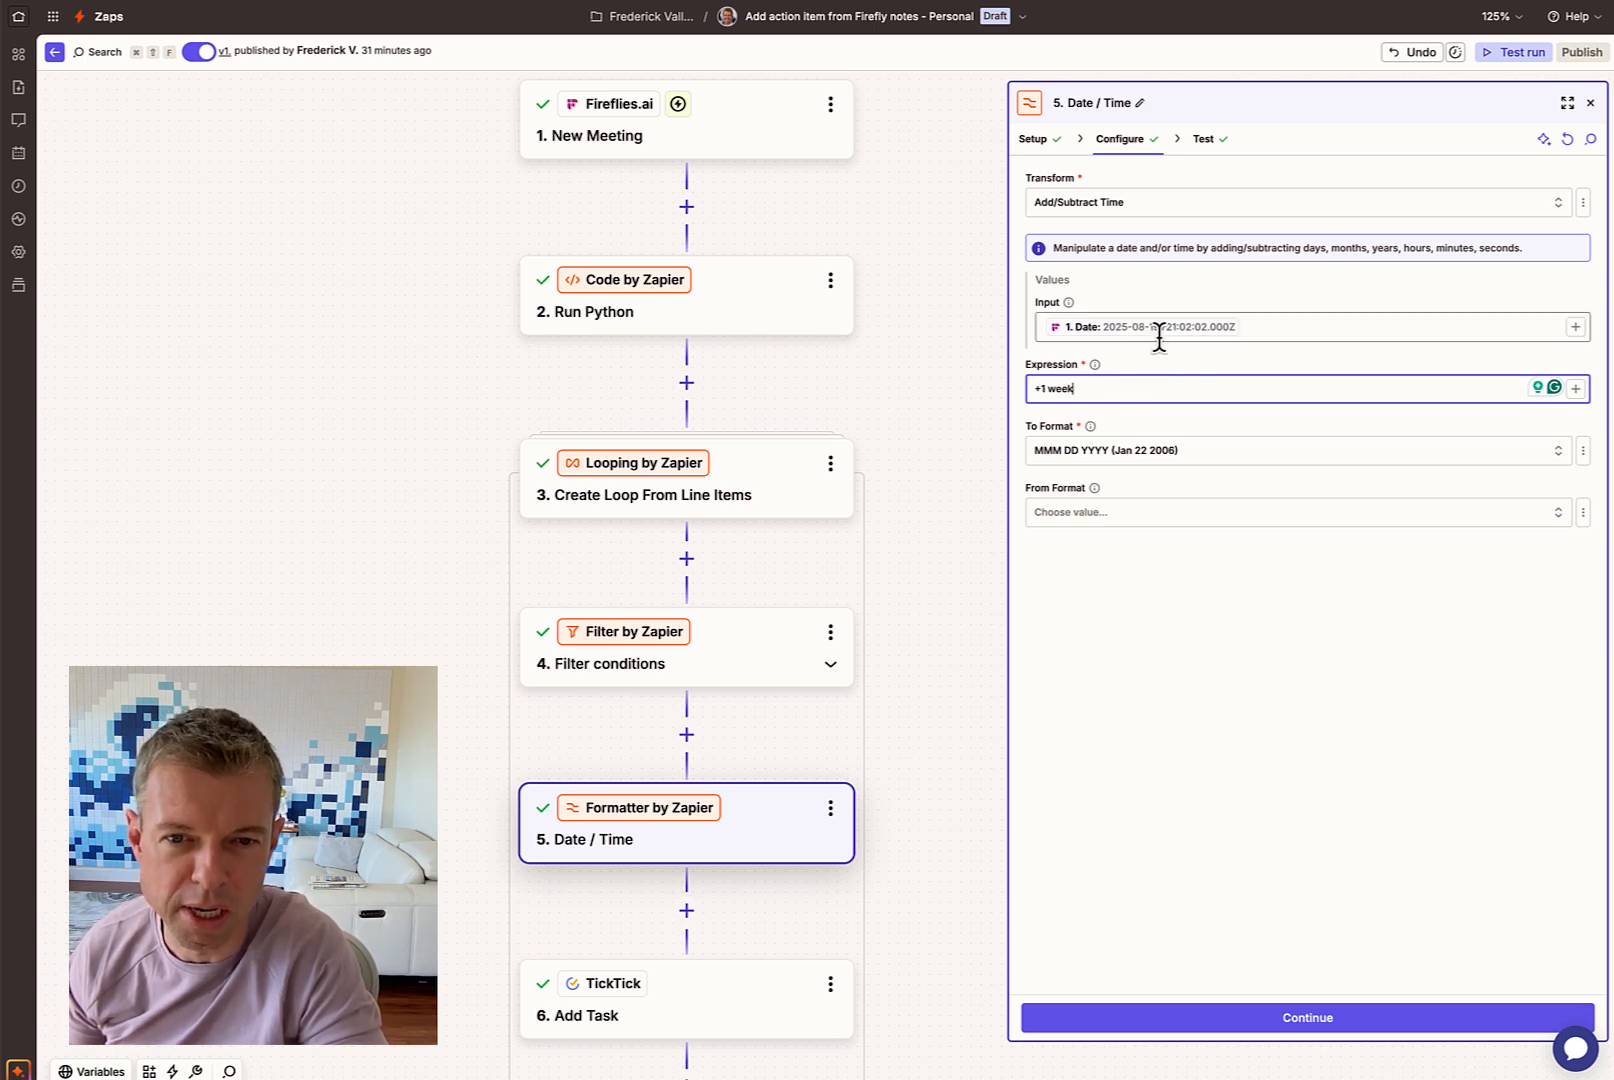
click(1240, 452)
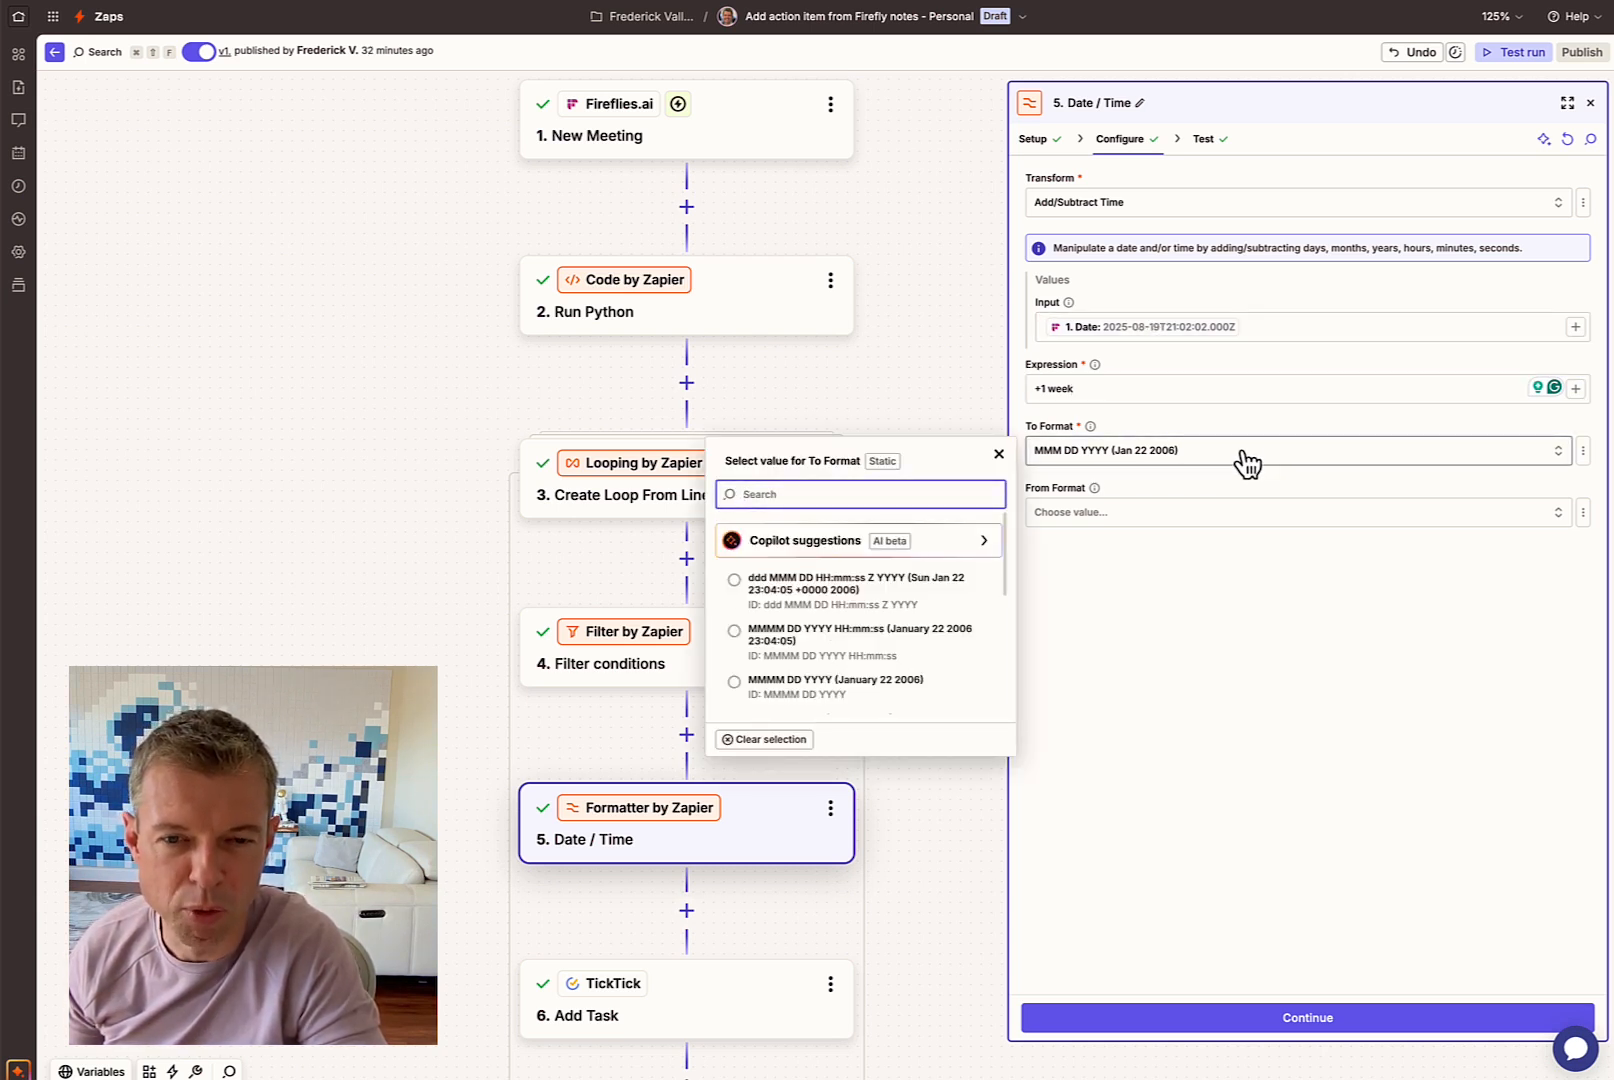
click(1245, 458)
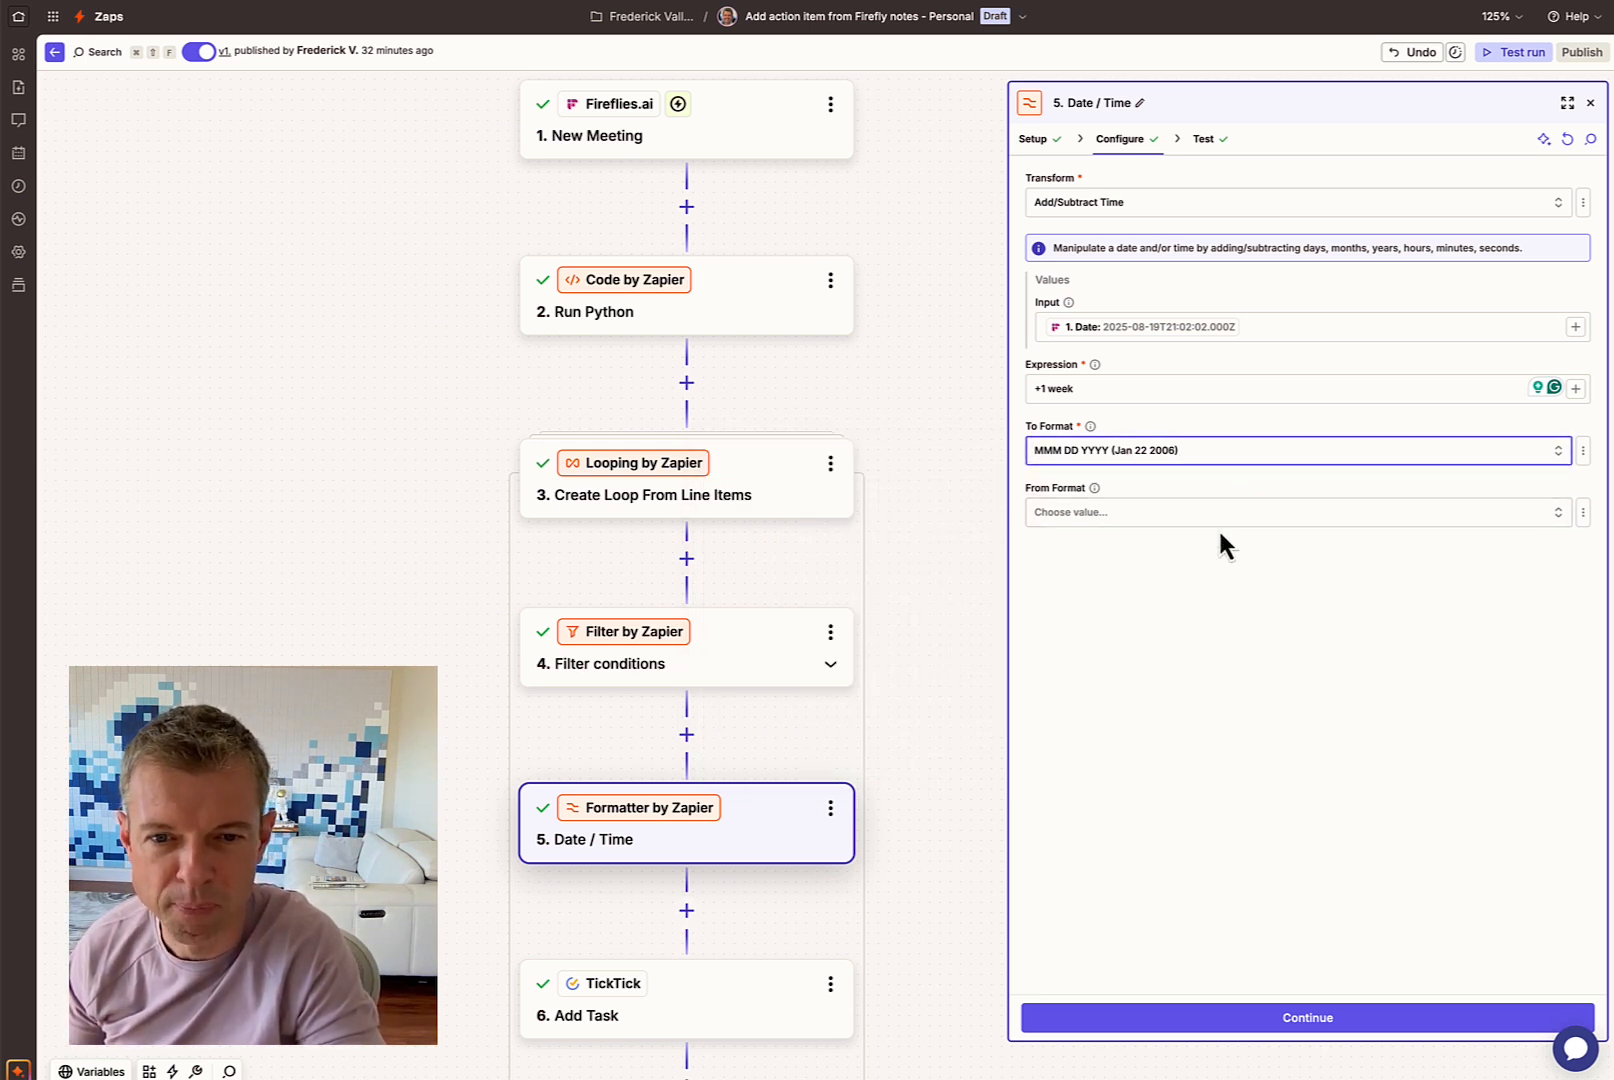
Step: Review the date formatter's test output and continue to the TickTick Add Task step
click(1304, 1008)
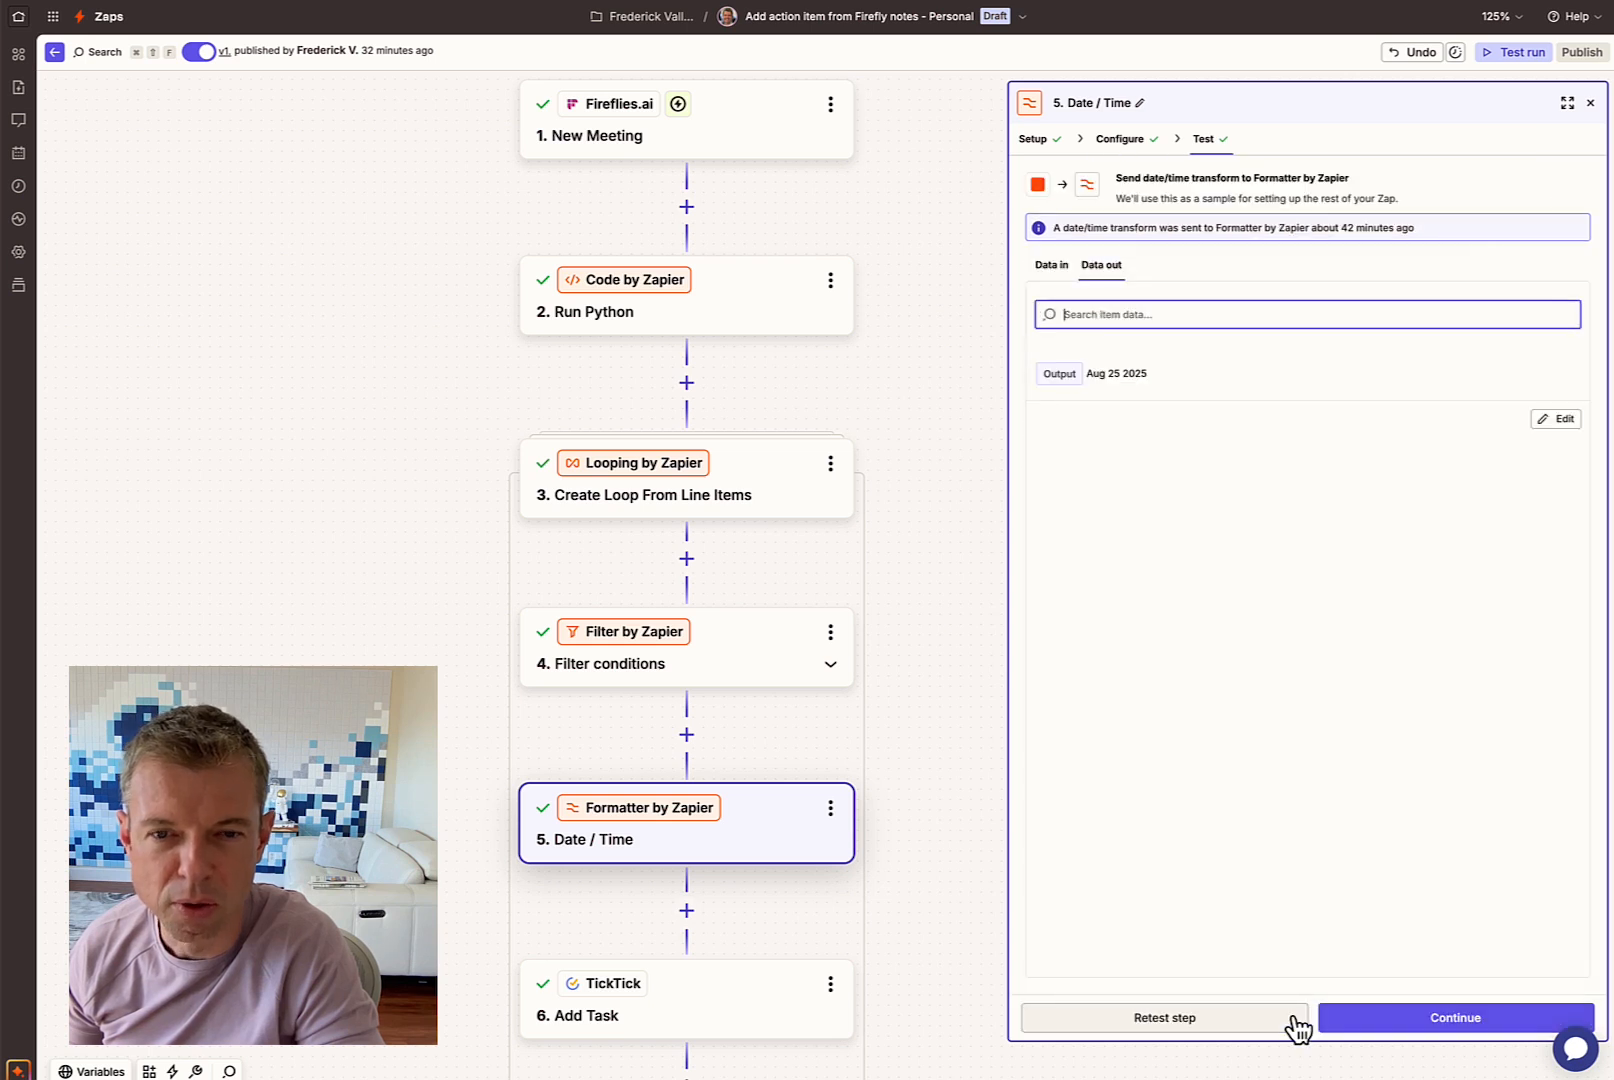
click(1297, 1020)
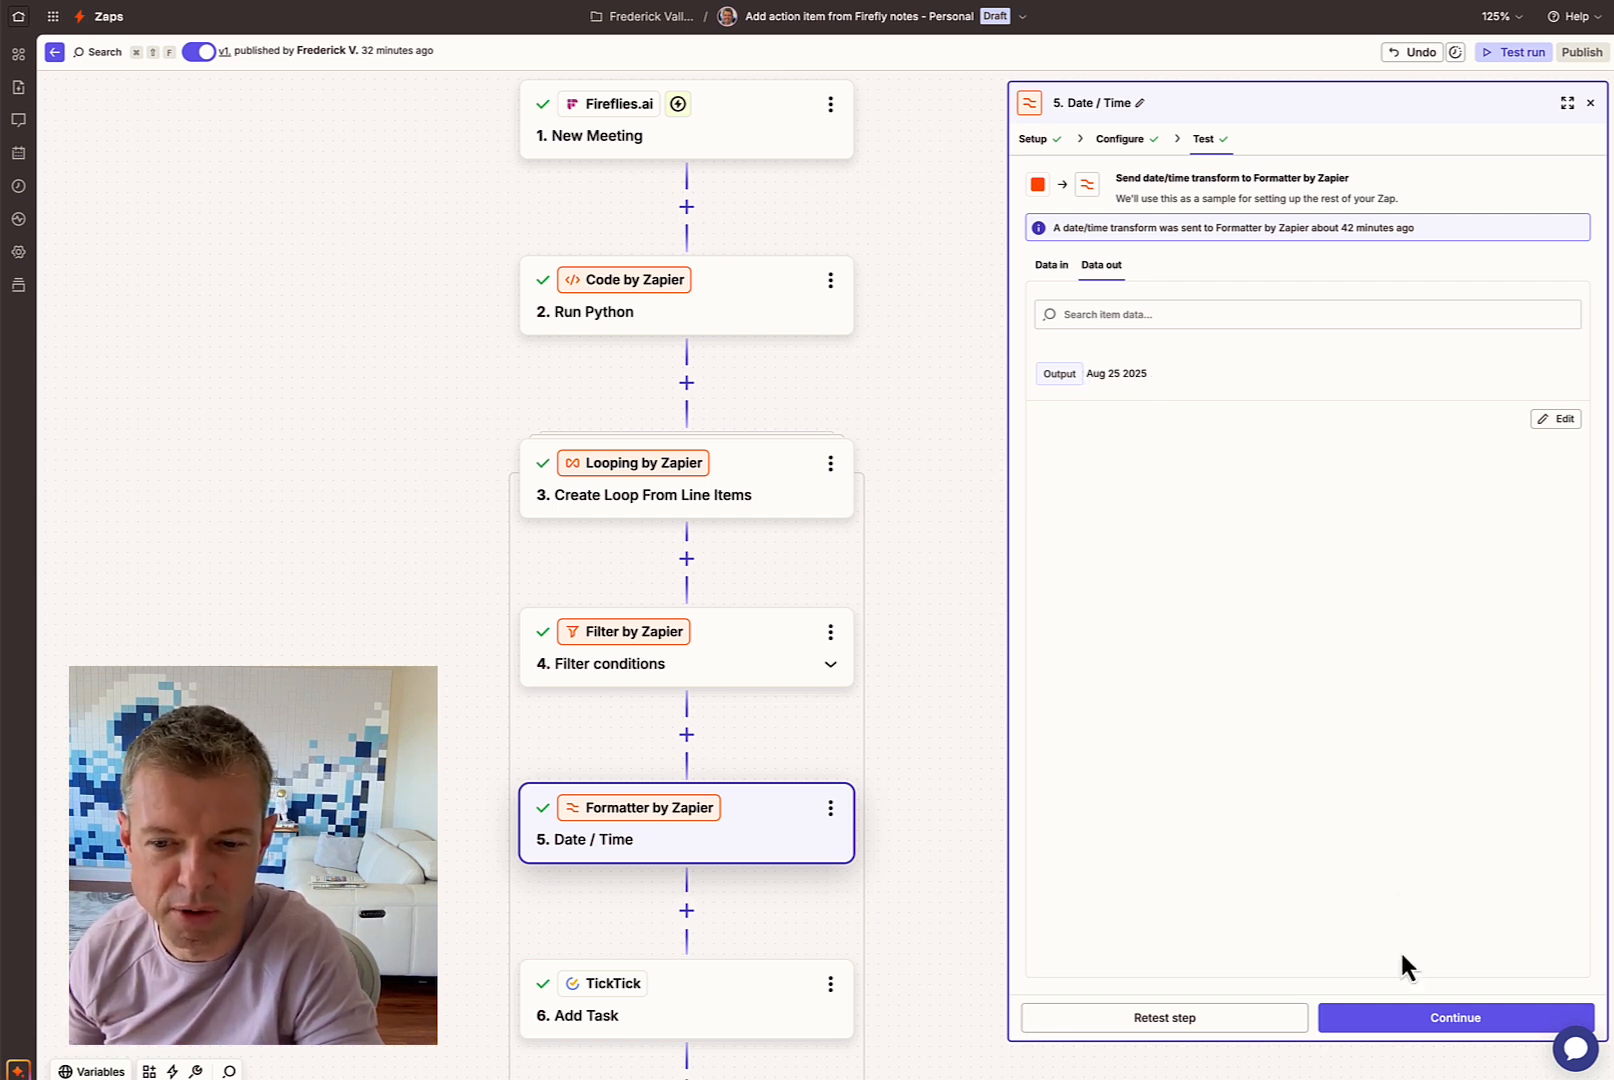
click(1398, 1017)
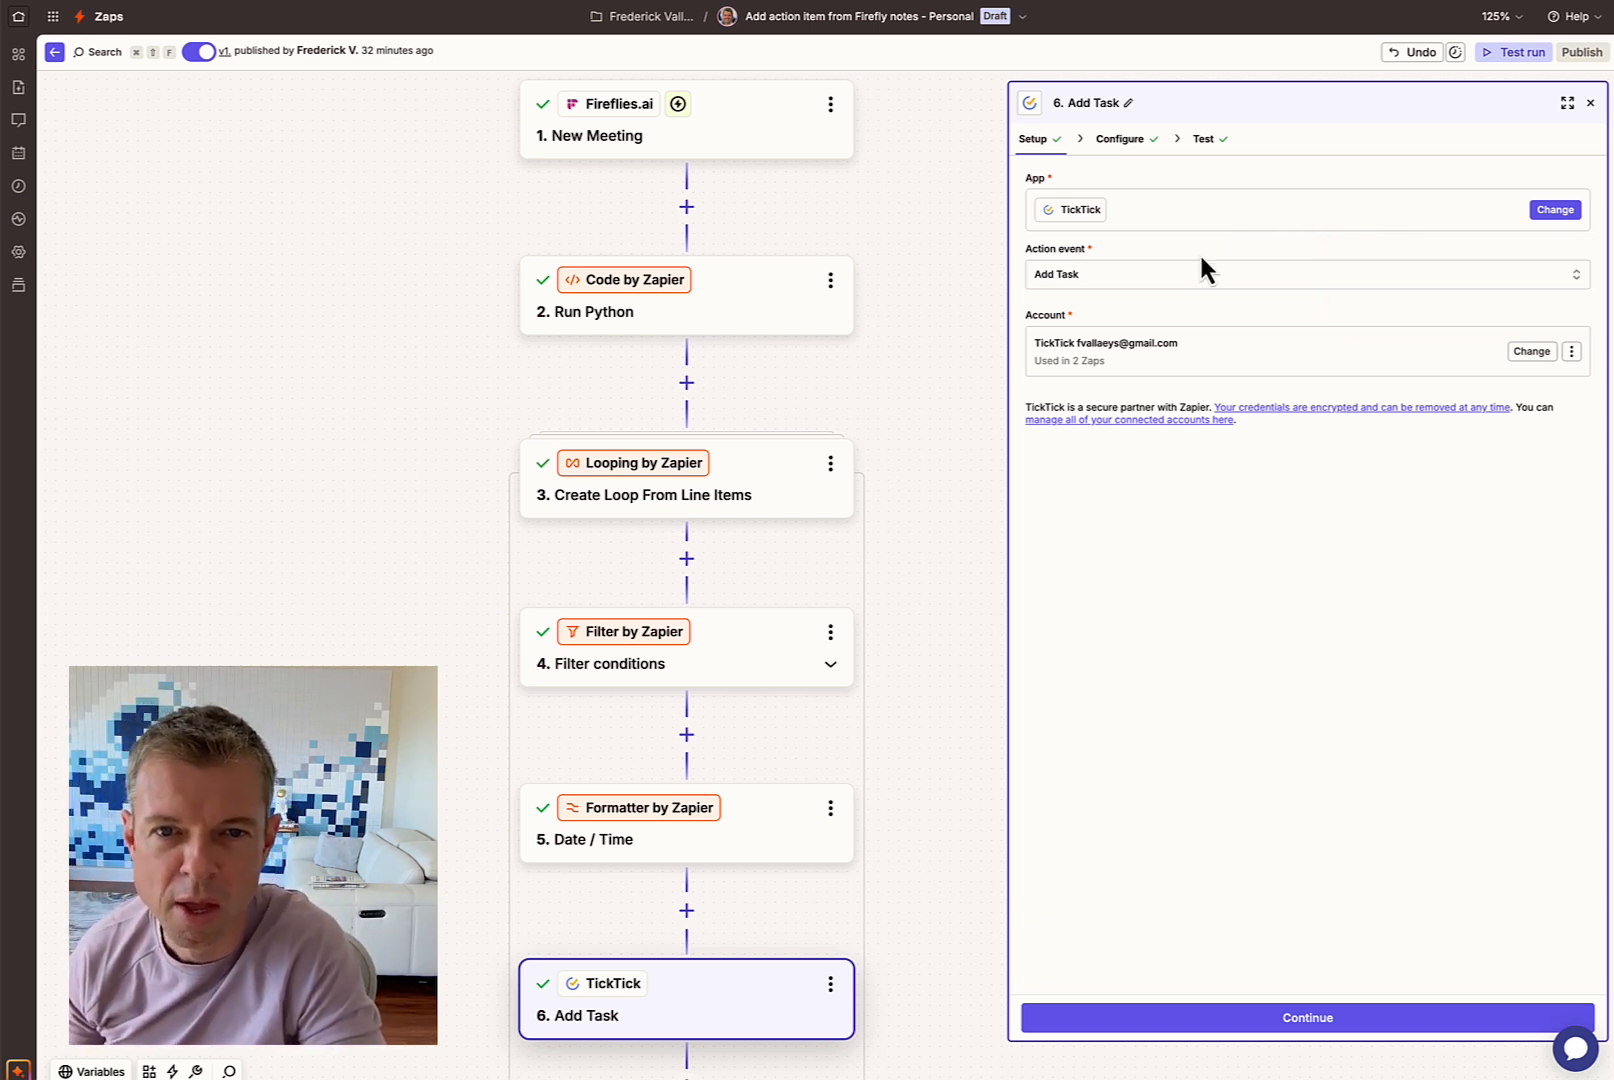
Step: Look through TickTick's action events, keep Add Task, and show the field configuration of the task
click(1168, 280)
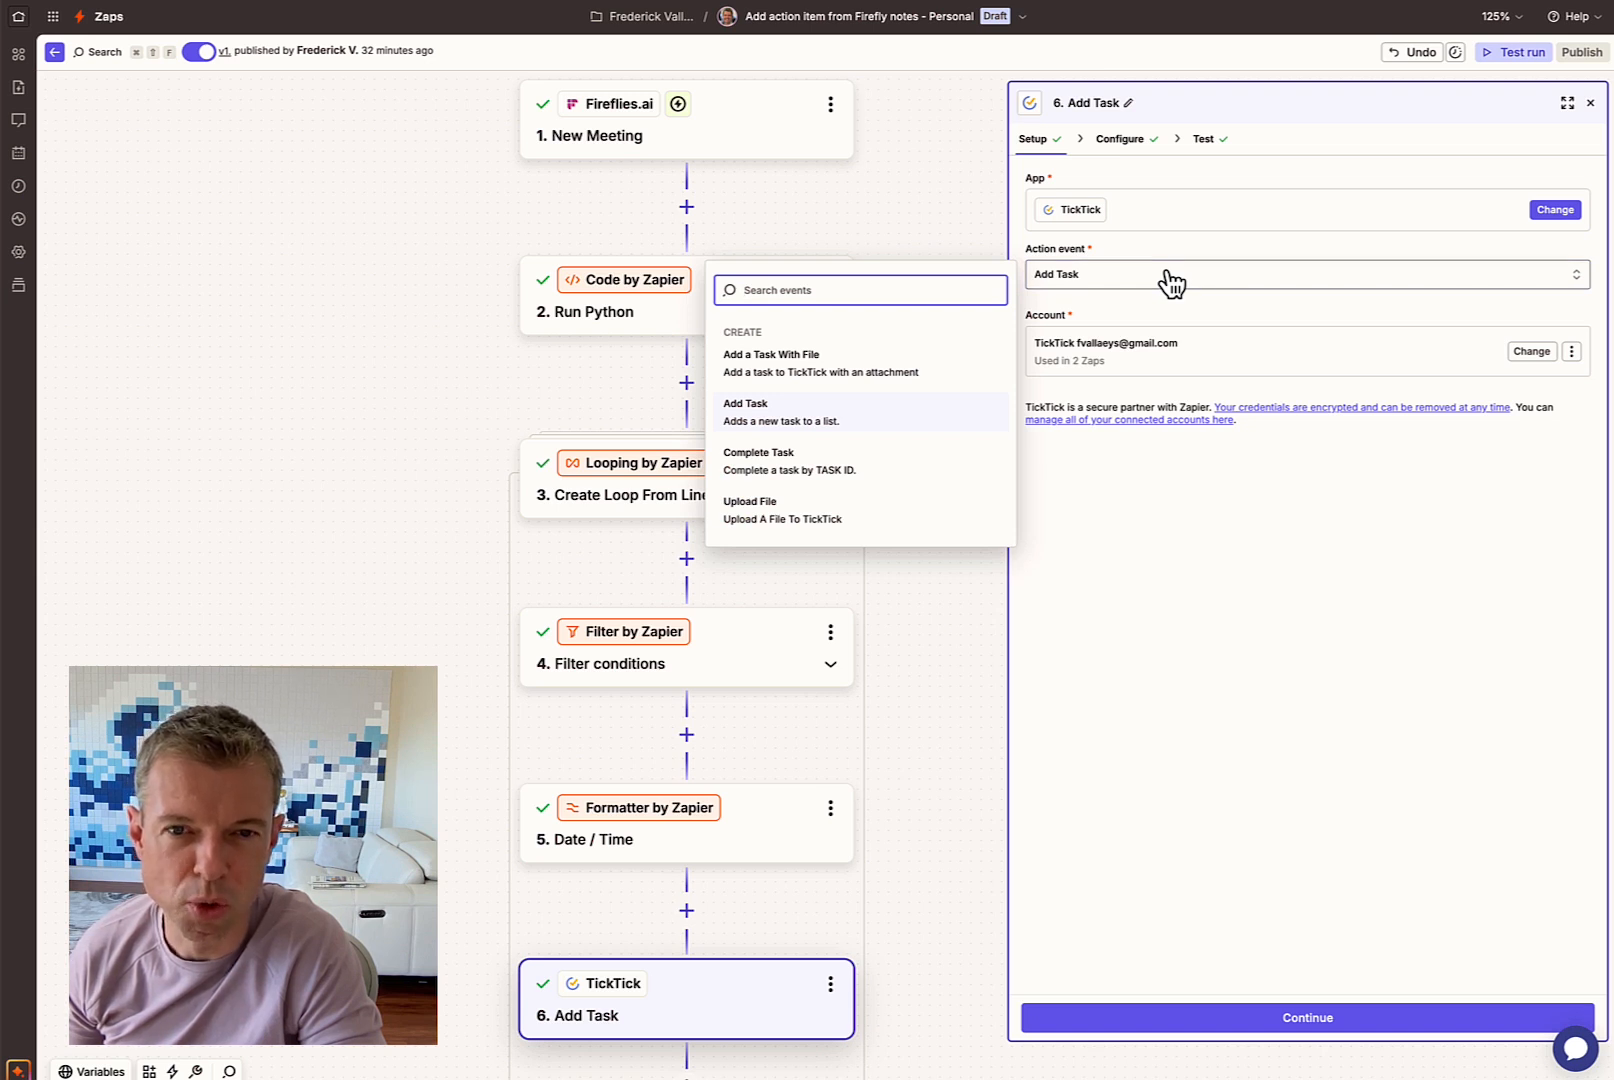
click(1105, 290)
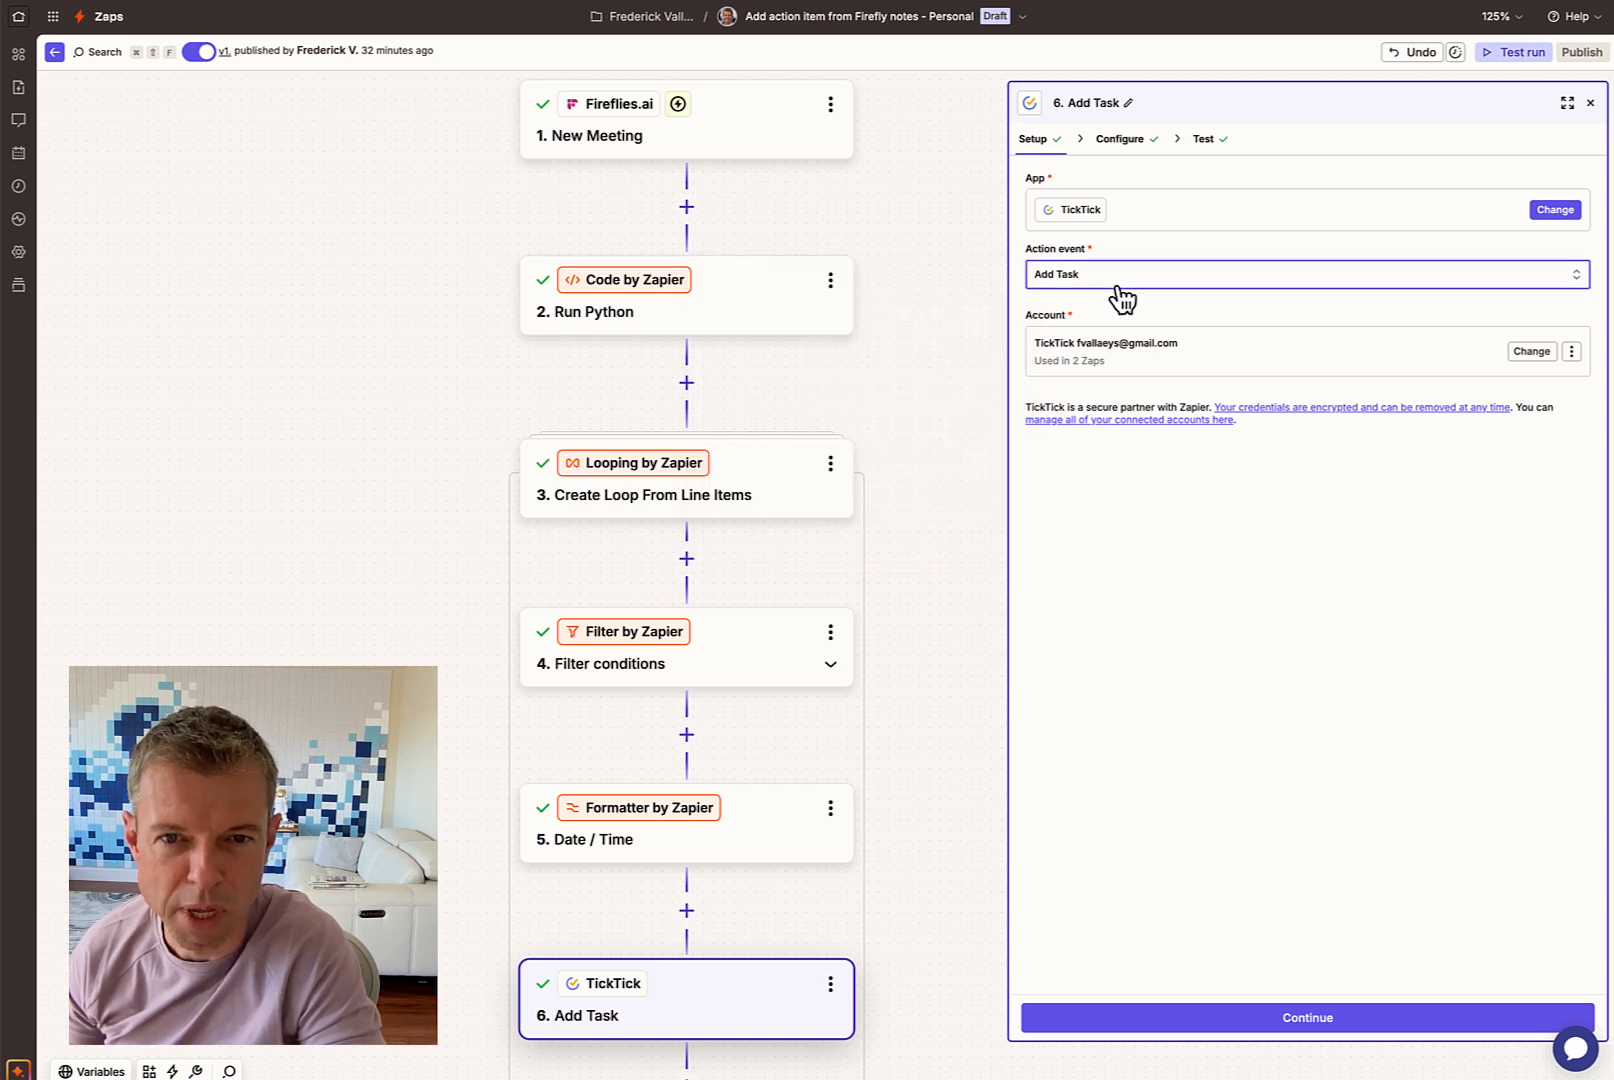
click(1122, 139)
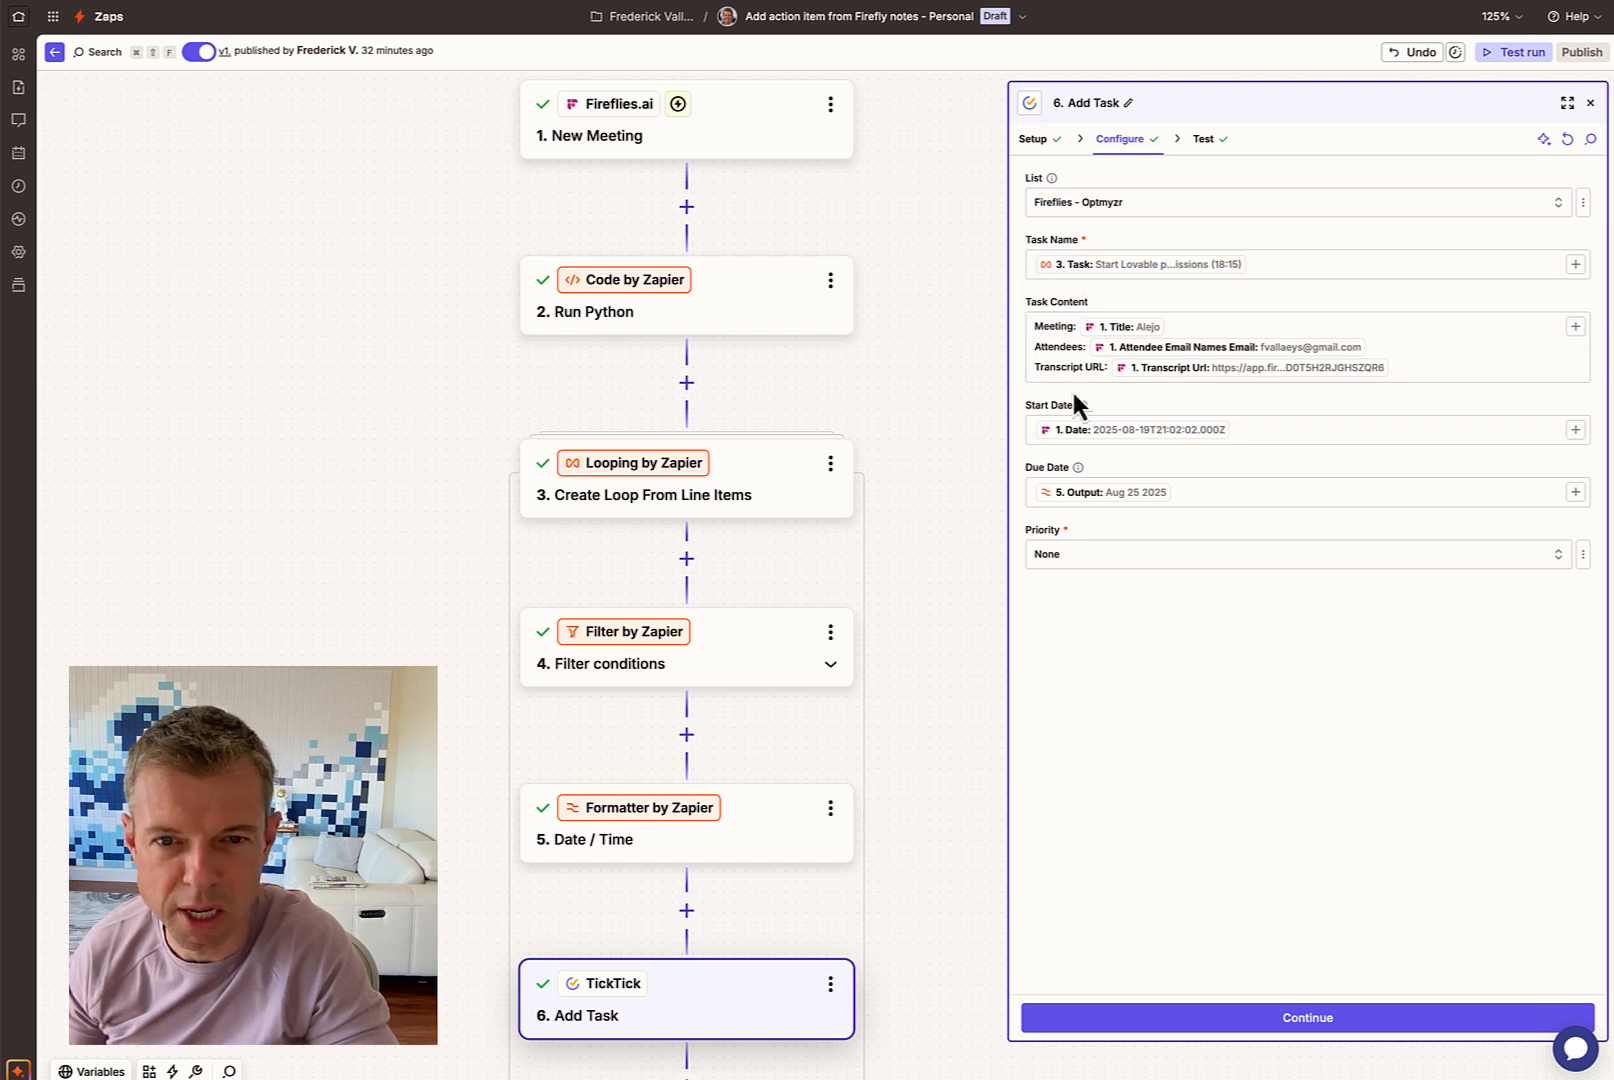
Step: Check the Task output of the loop step as the source for the TickTick task's name, keeping the existing mapping
click(1566, 266)
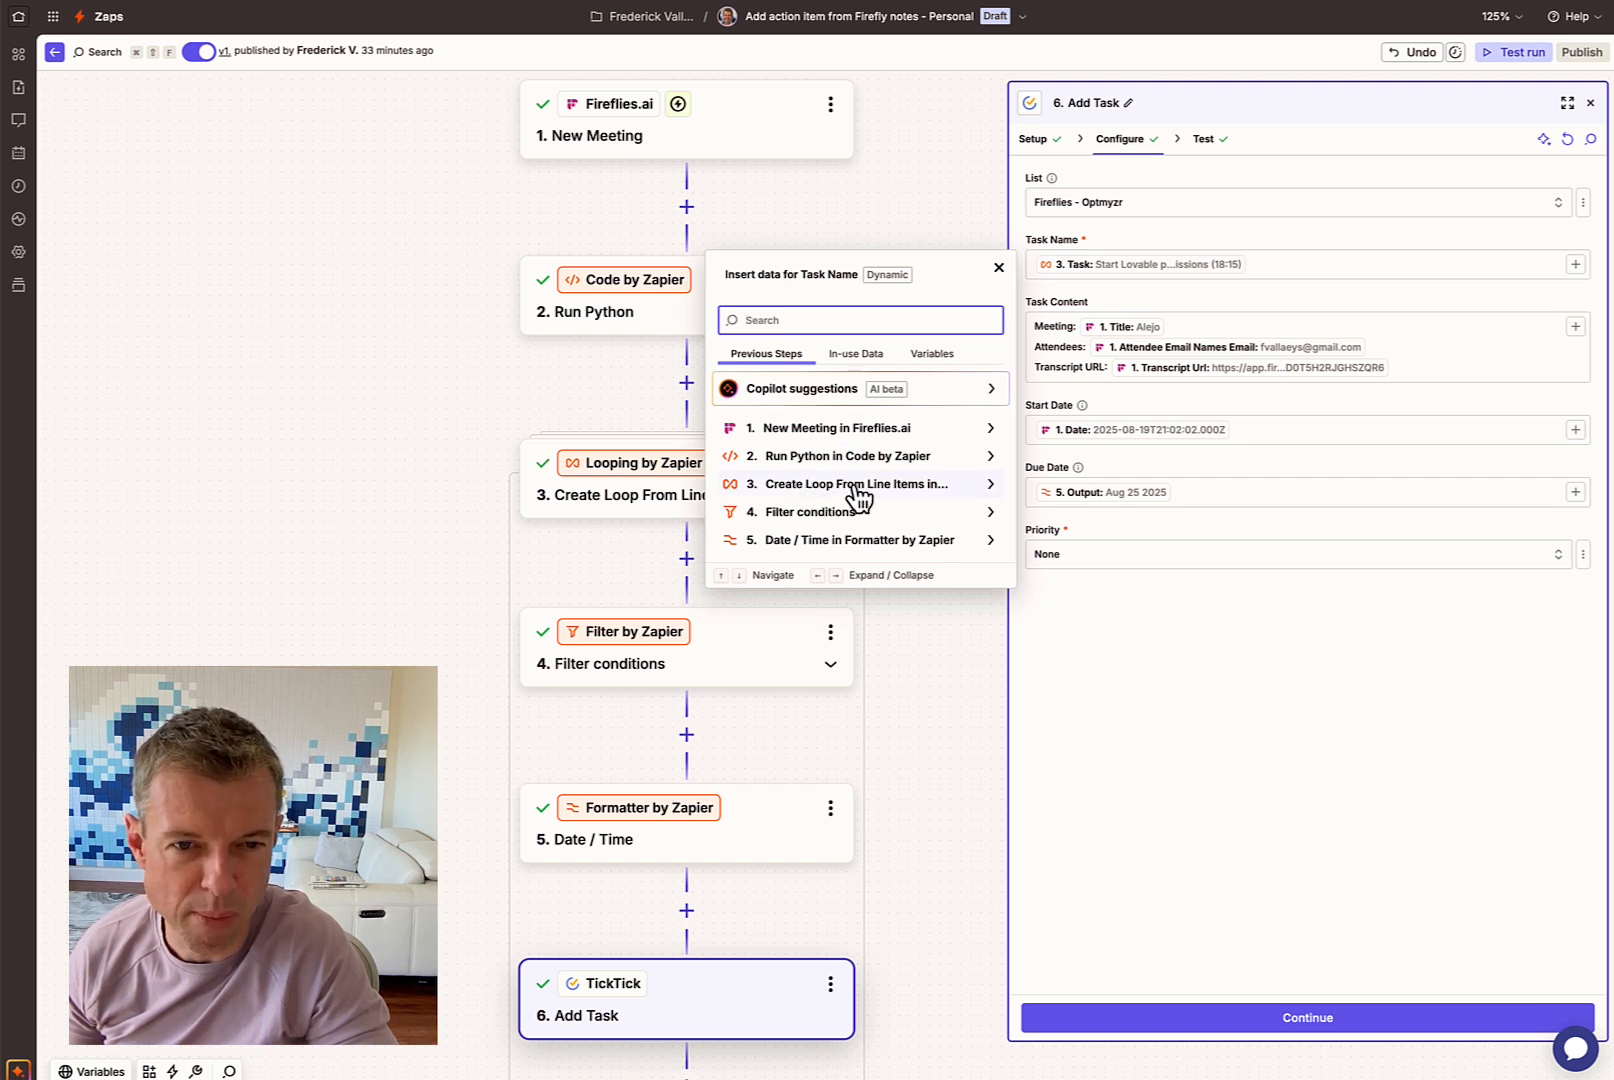
click(988, 486)
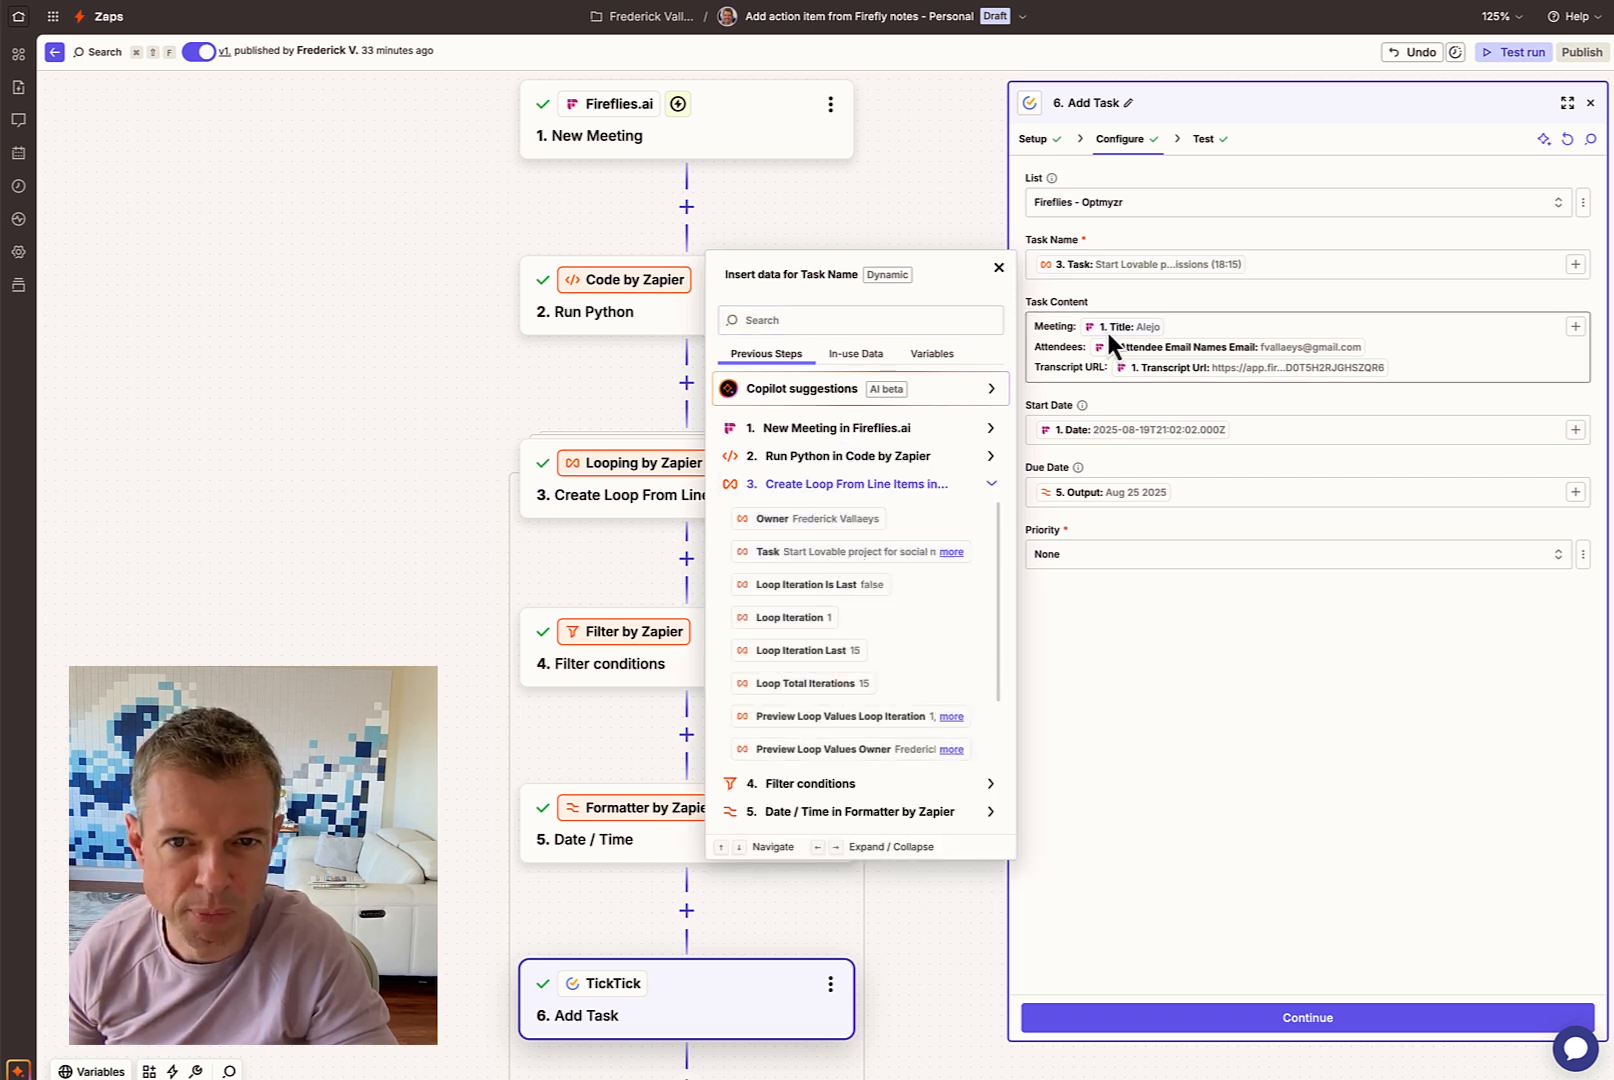
click(1126, 285)
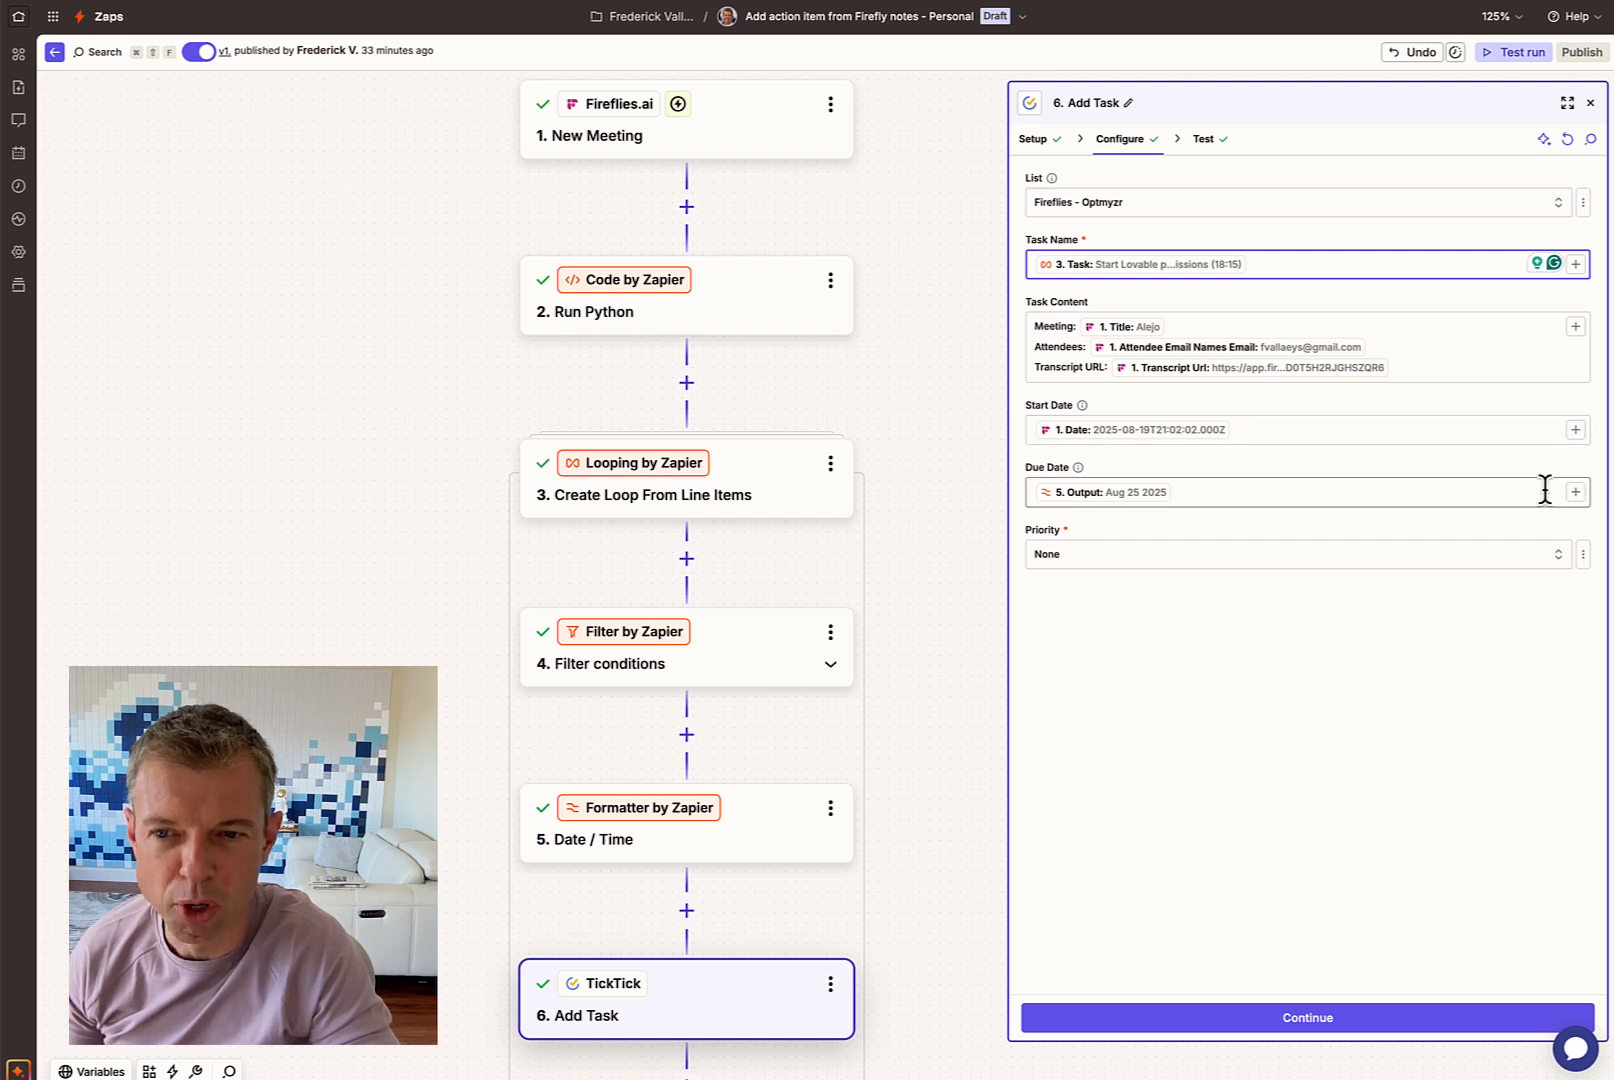
Step: Check the Date / Time formatter's Output as the source for the task's due date, keeping the existing mapping
click(1575, 493)
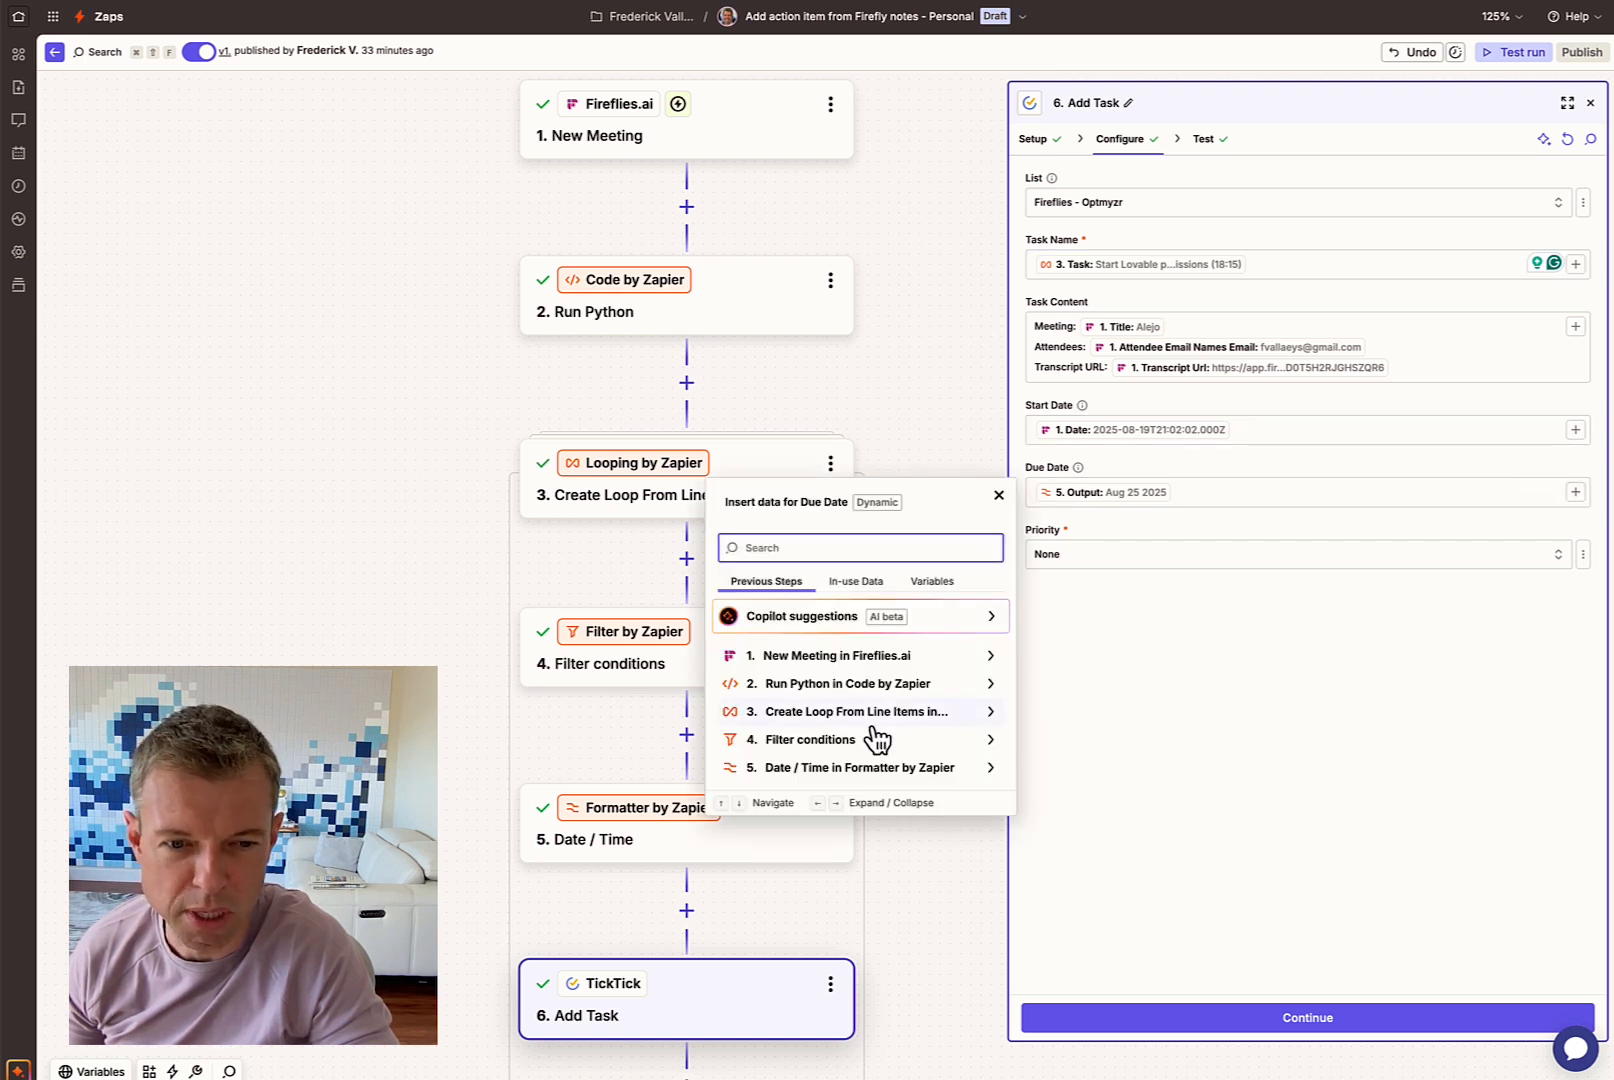
click(822, 770)
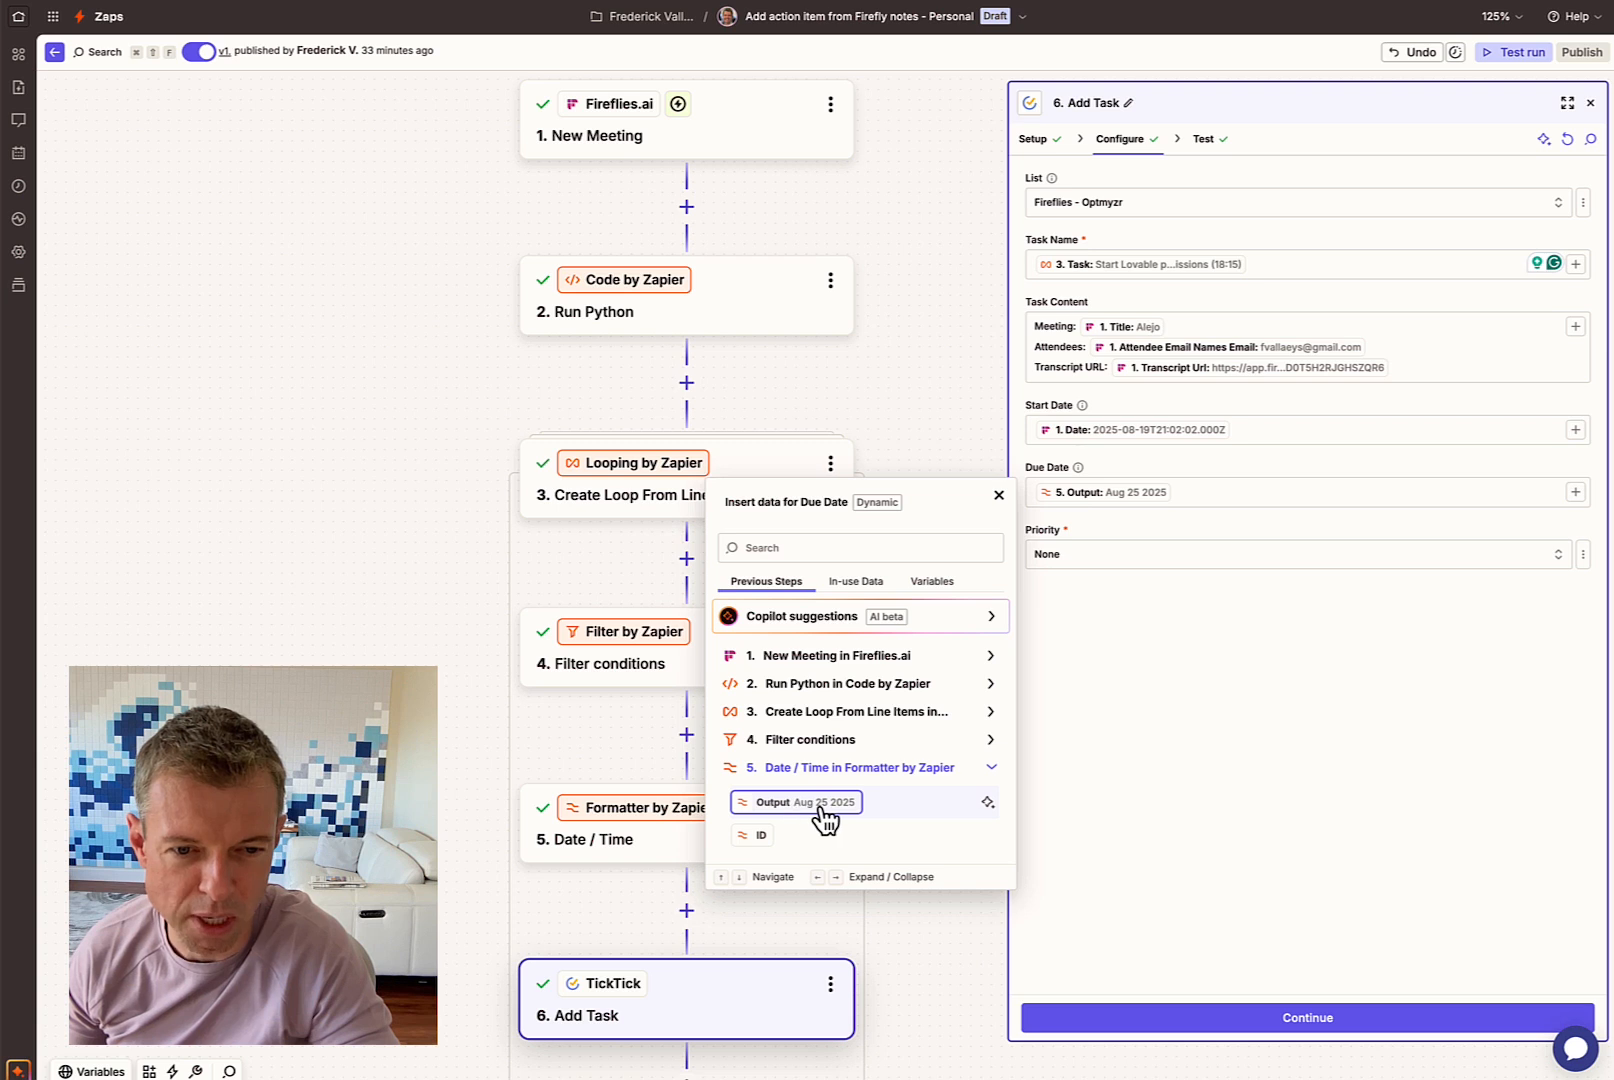
click(1119, 745)
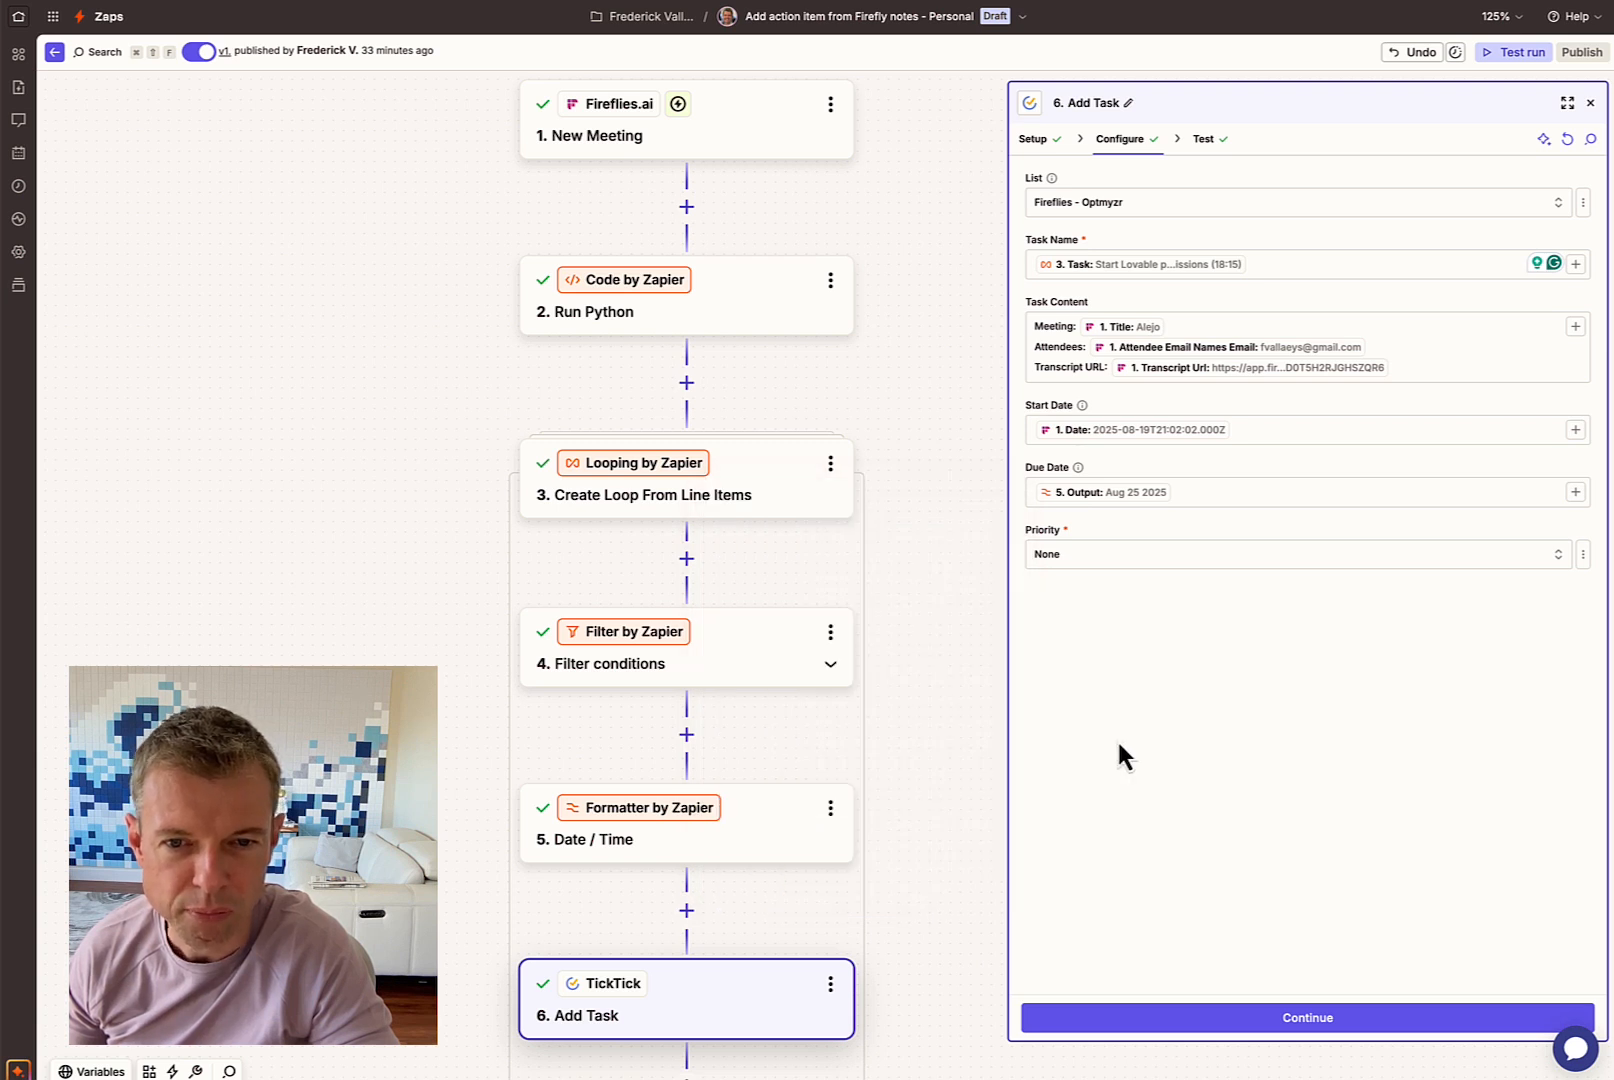
Step: Test the Add Task step by sending the sample task to TickTick
click(1280, 1018)
click(1285, 1022)
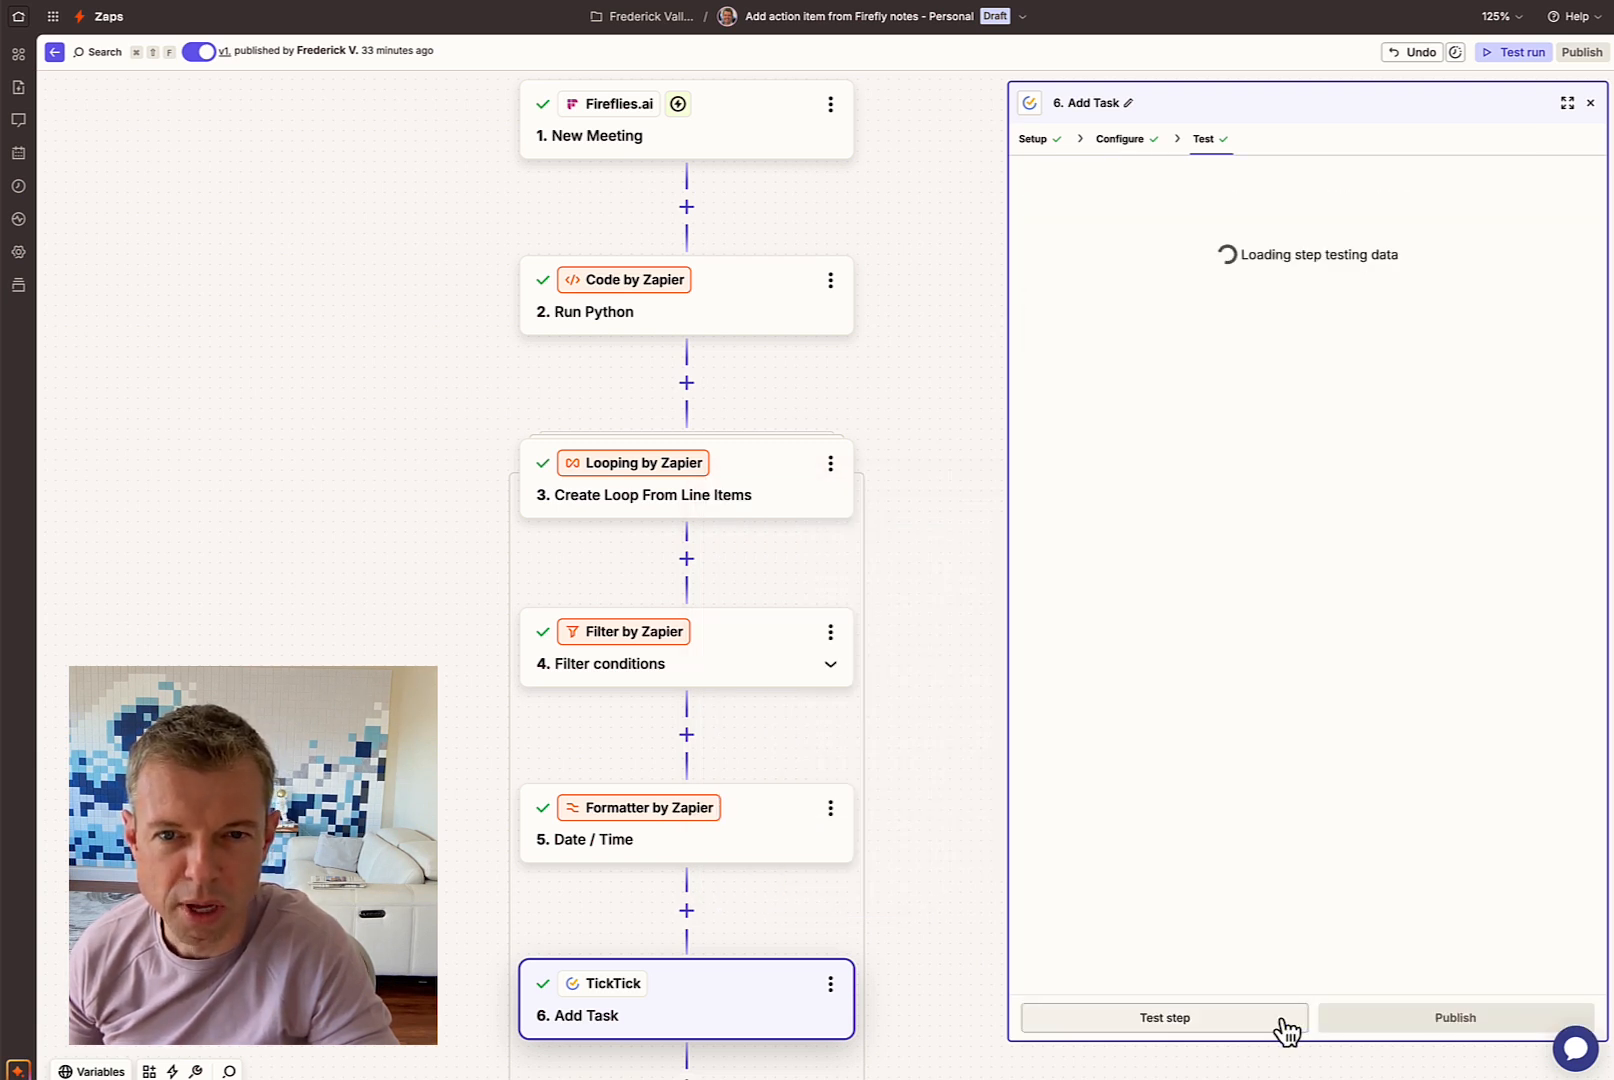
click(1203, 1019)
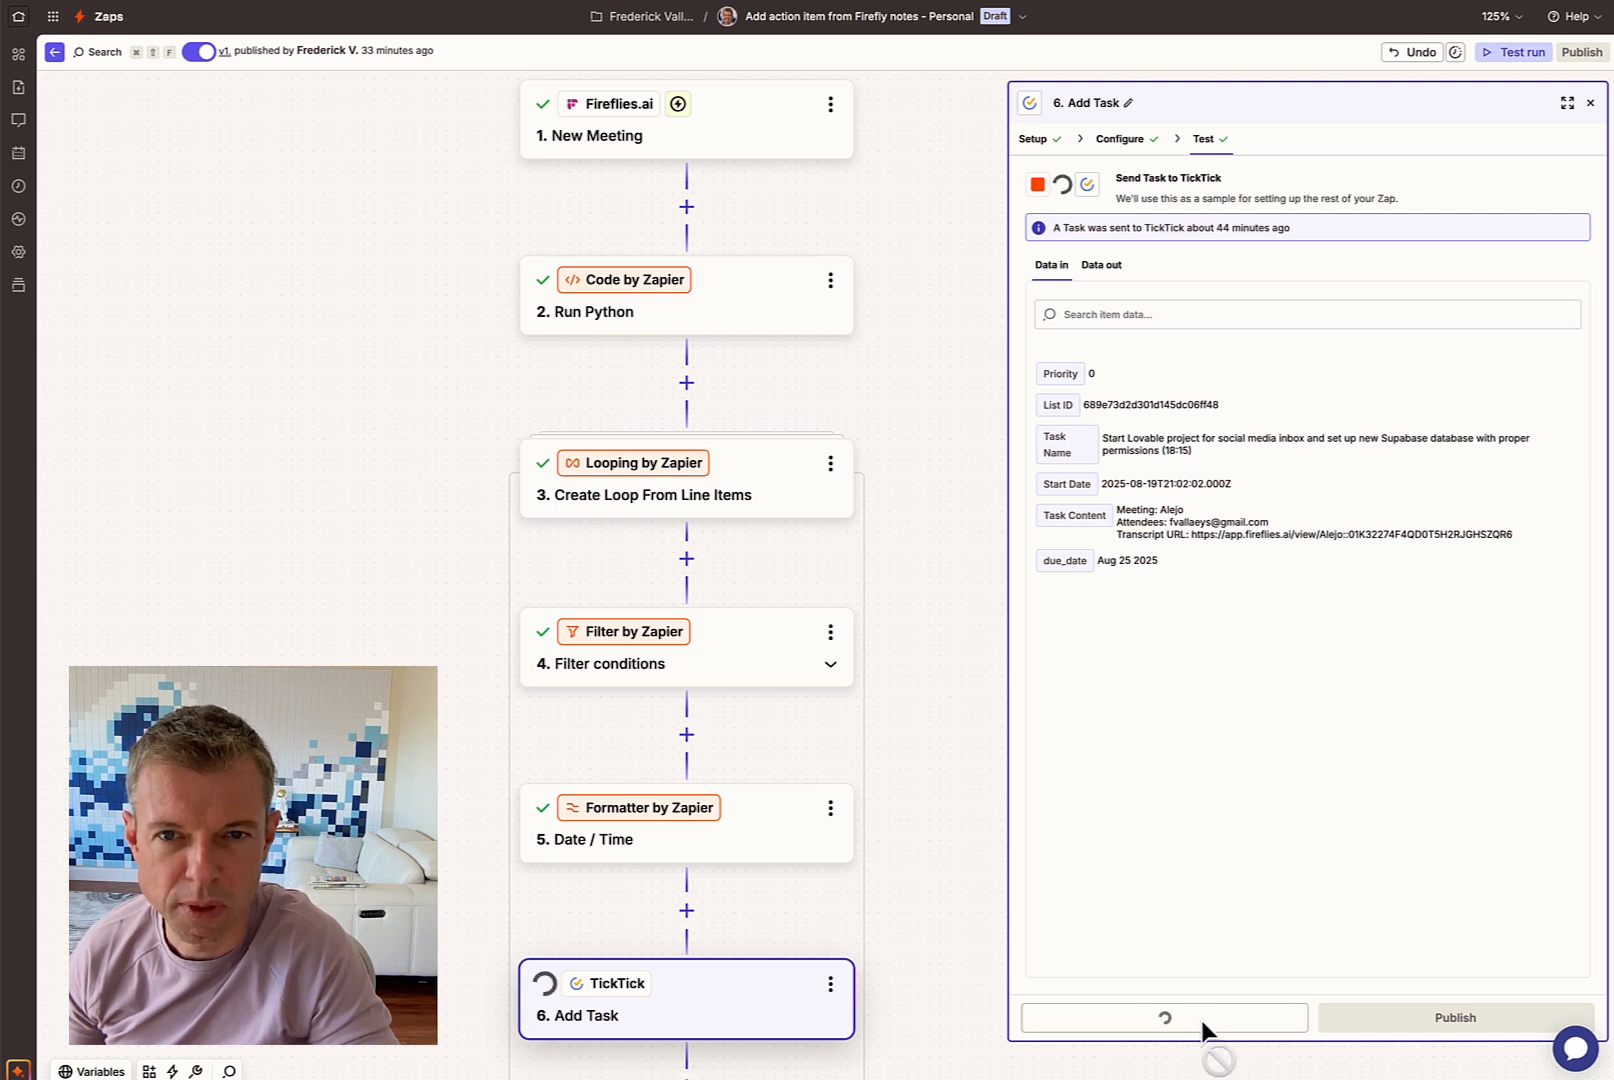